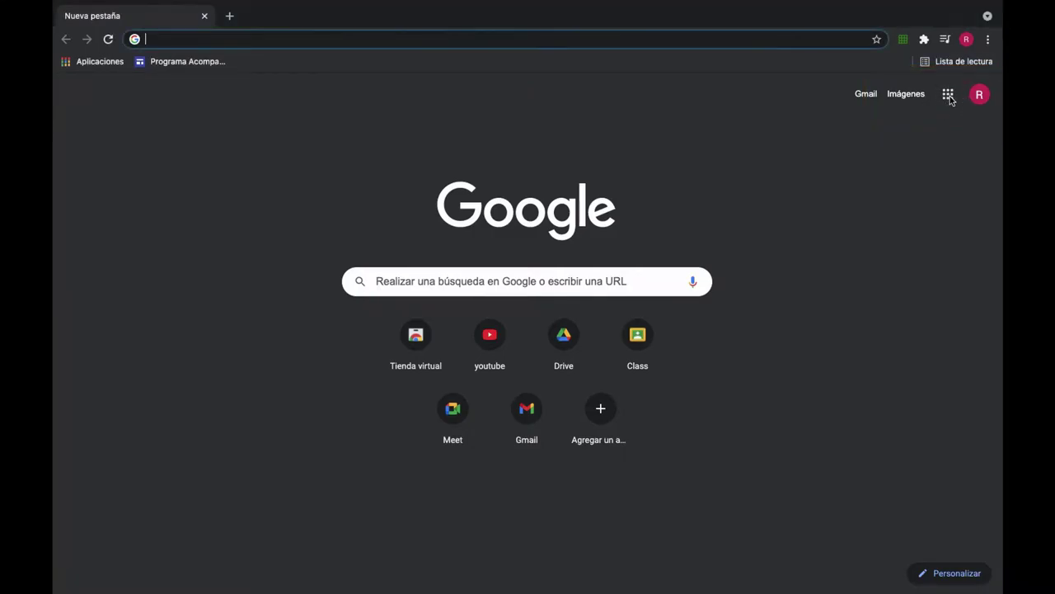
Step: Open the Google apps launcher from the top right of Chrome's new-tab page
click(949, 96)
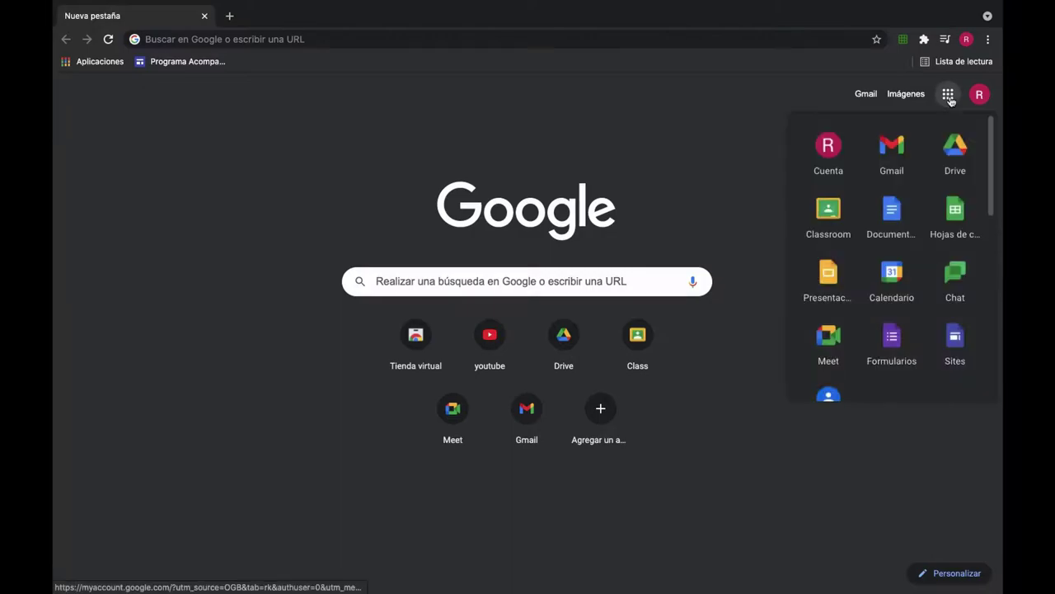
Step: Create a new form from the Evaluación template in the General template gallery
click(900, 344)
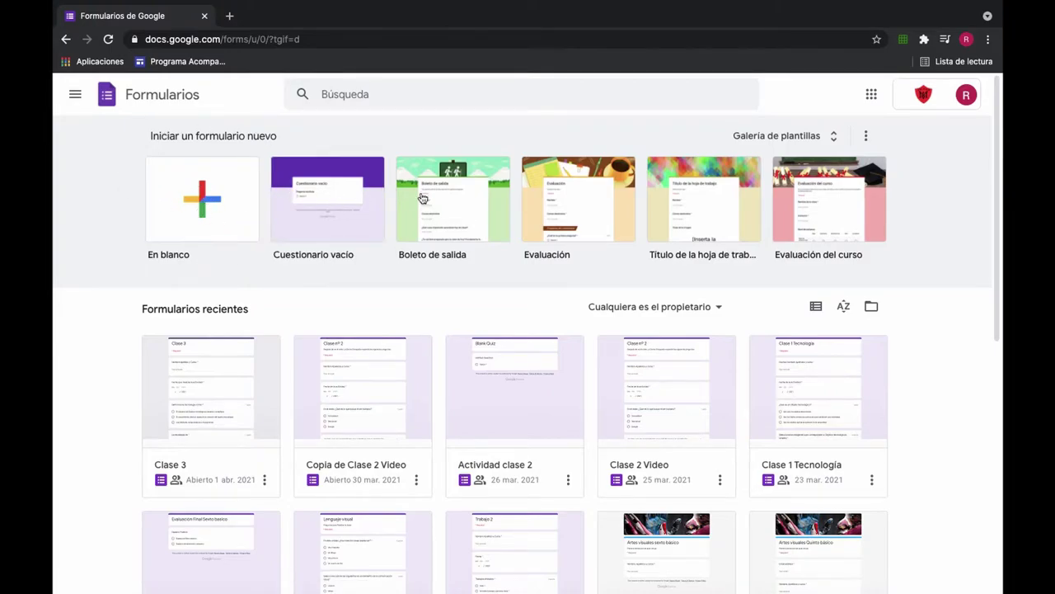
click(775, 137)
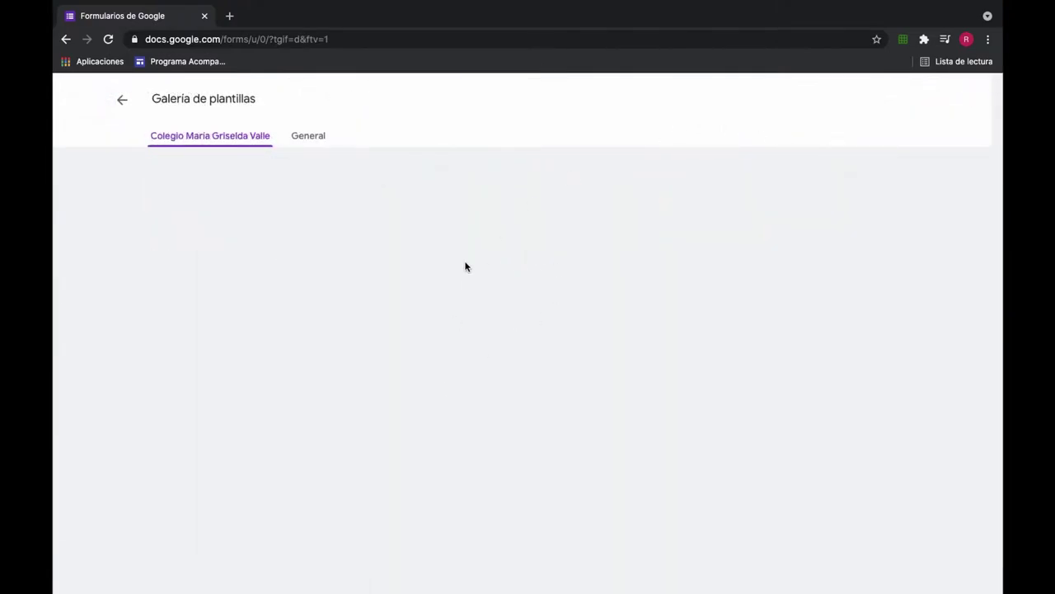
click(303, 141)
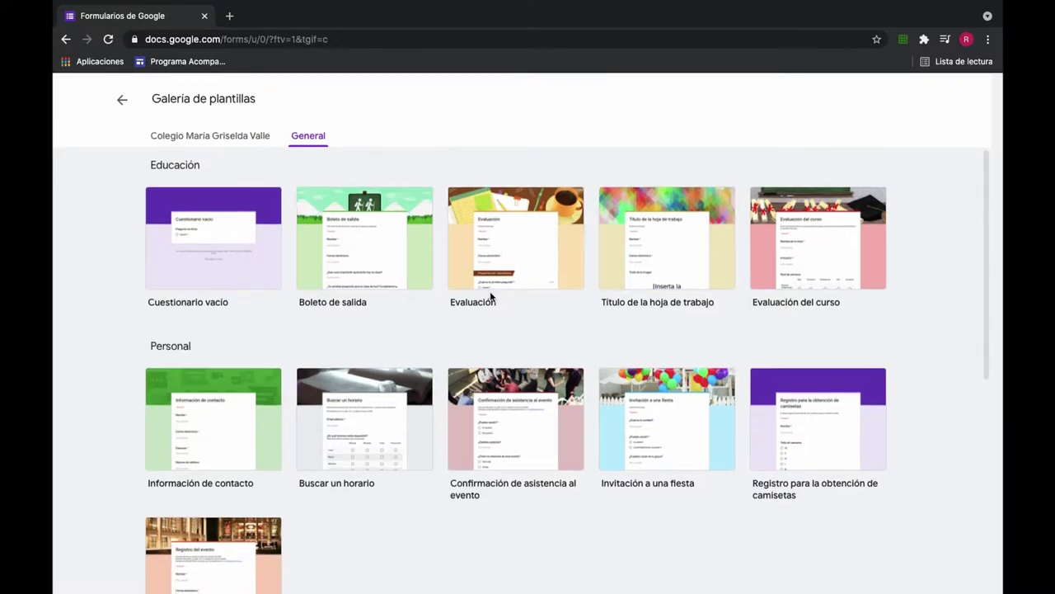
scroll(492, 297, down, 3)
scroll(493, 298, up, 3)
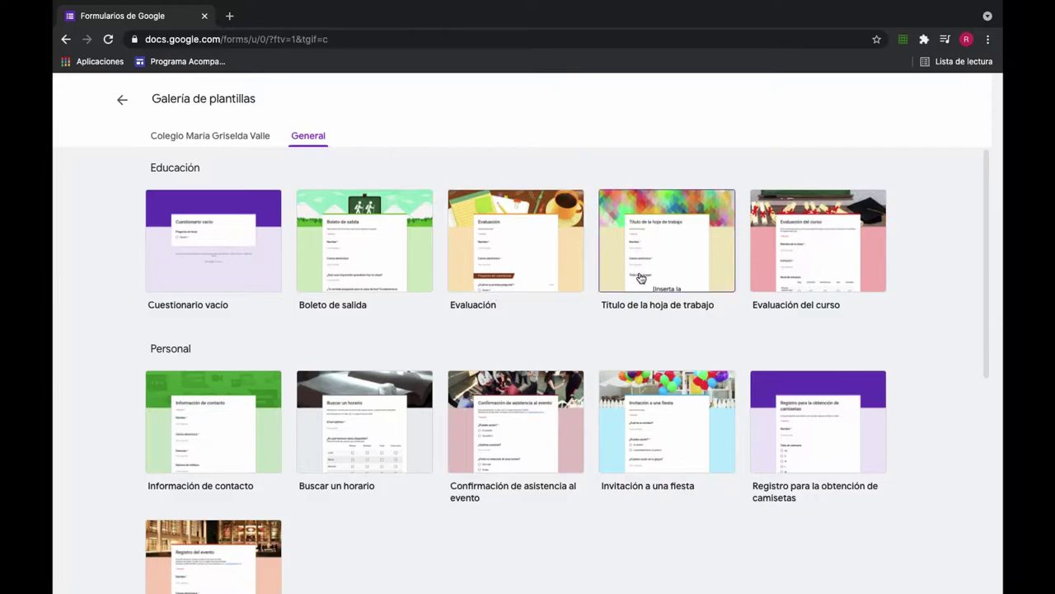
click(529, 251)
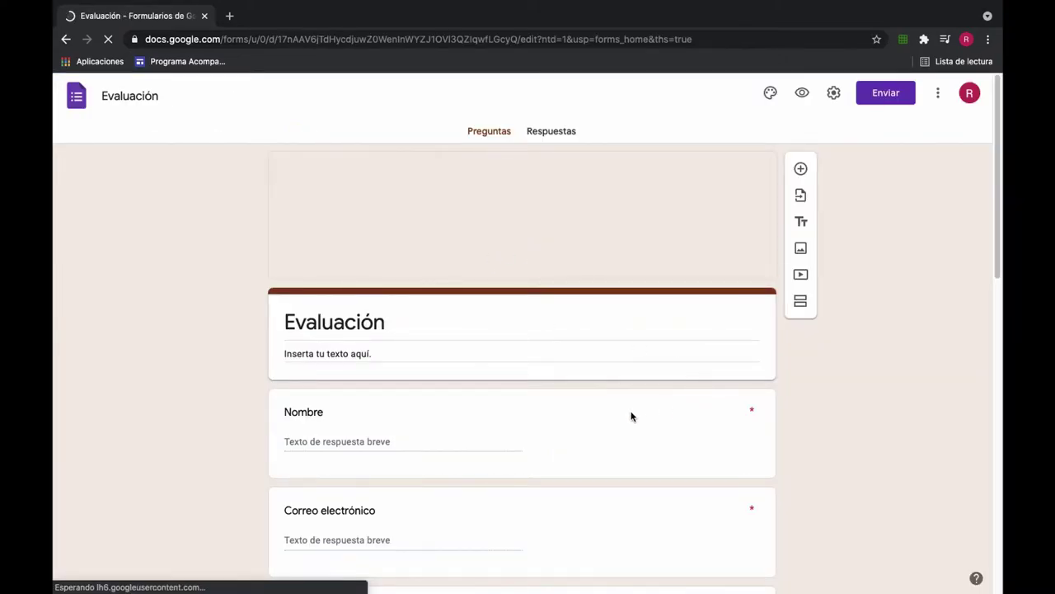
scroll(632, 416, down, 2)
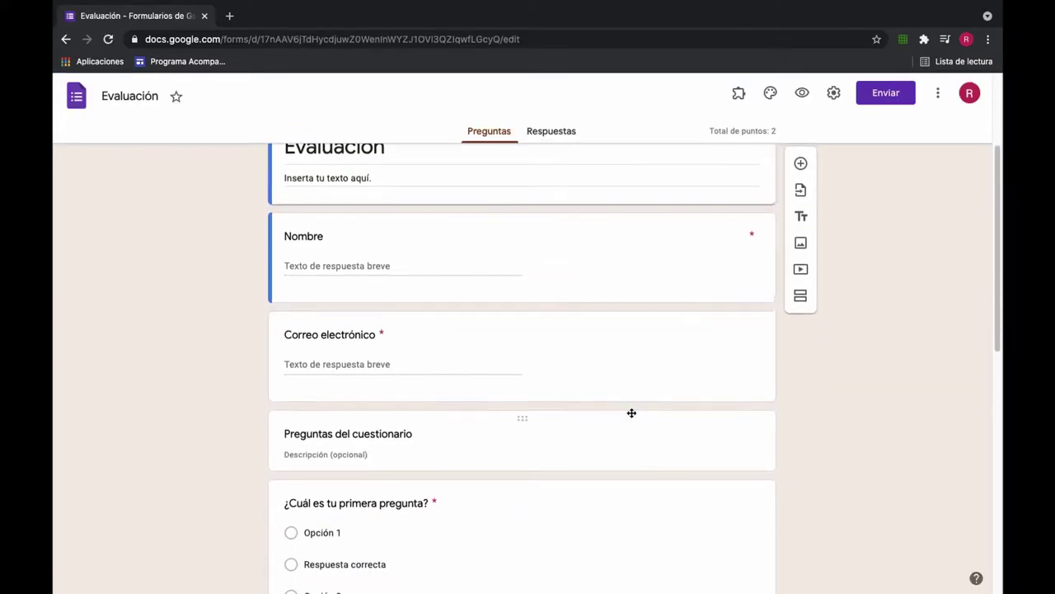
scroll(631, 413, down, 3)
scroll(631, 413, down, 5)
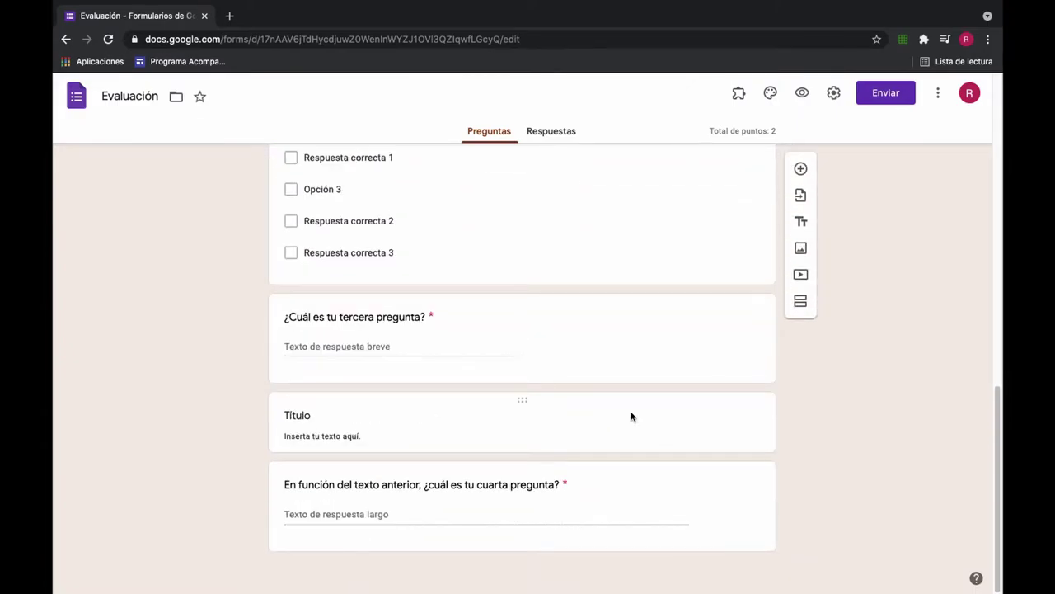
scroll(632, 417, up, 1)
scroll(631, 416, down, 1)
scroll(631, 416, up, 10)
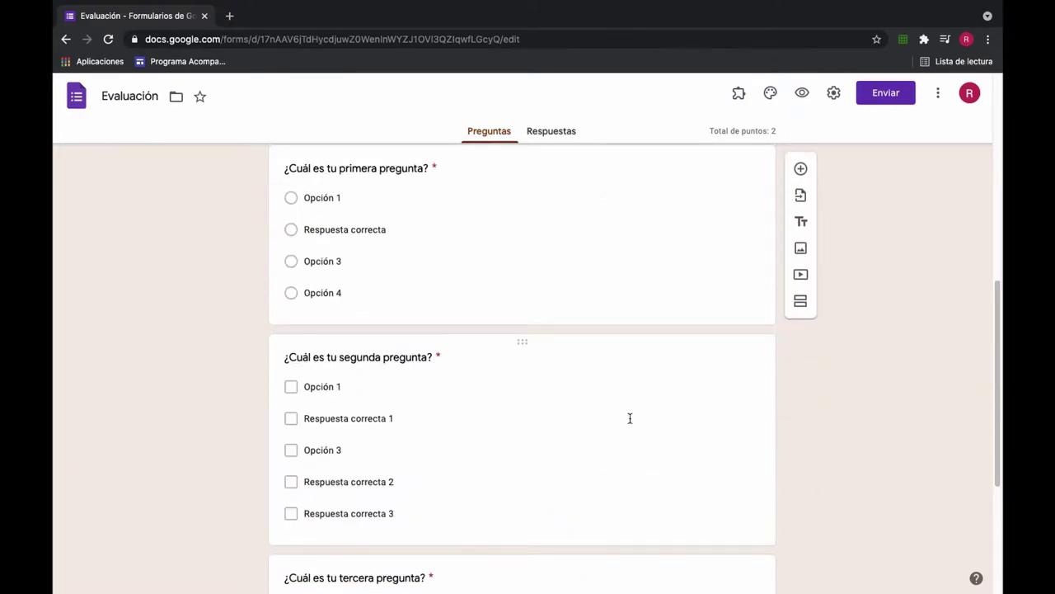
scroll(632, 418, down, 5)
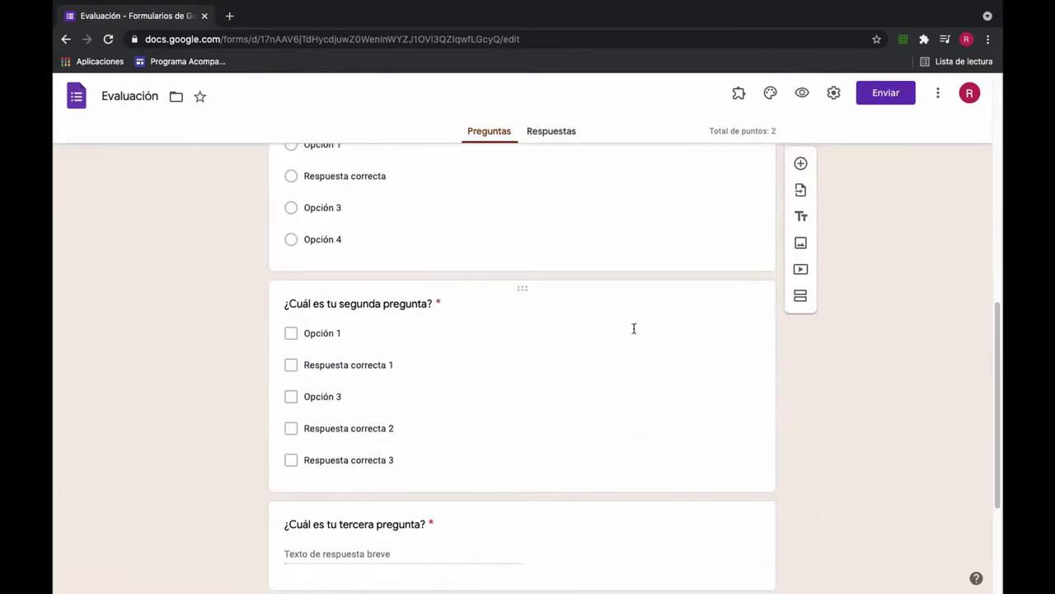
scroll(474, 360, up, 5)
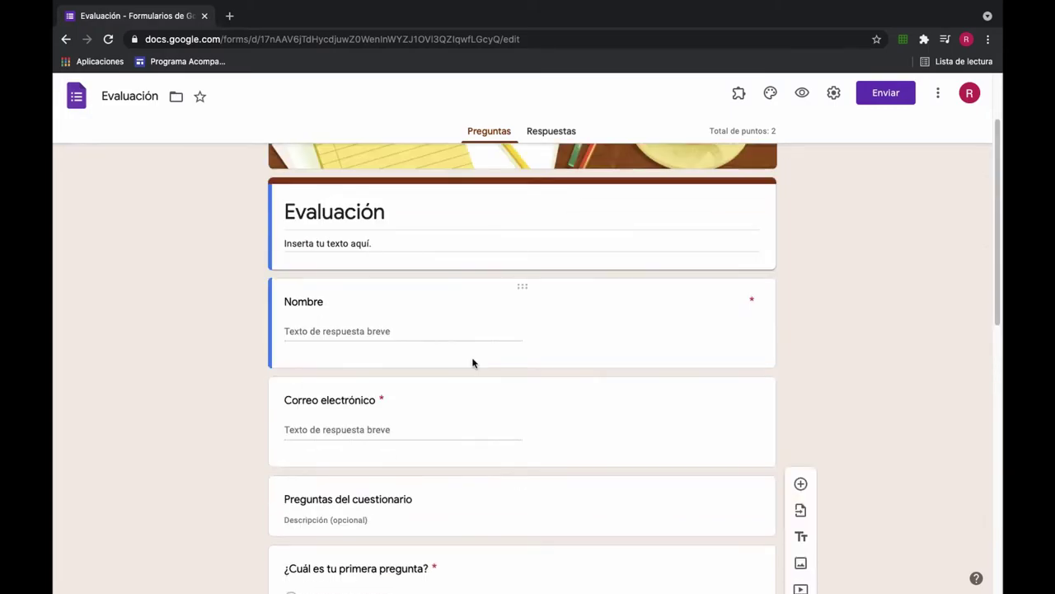
Step: From Google Drive in a new tab, create a blank Google Form (Formulario sin título)
click(229, 16)
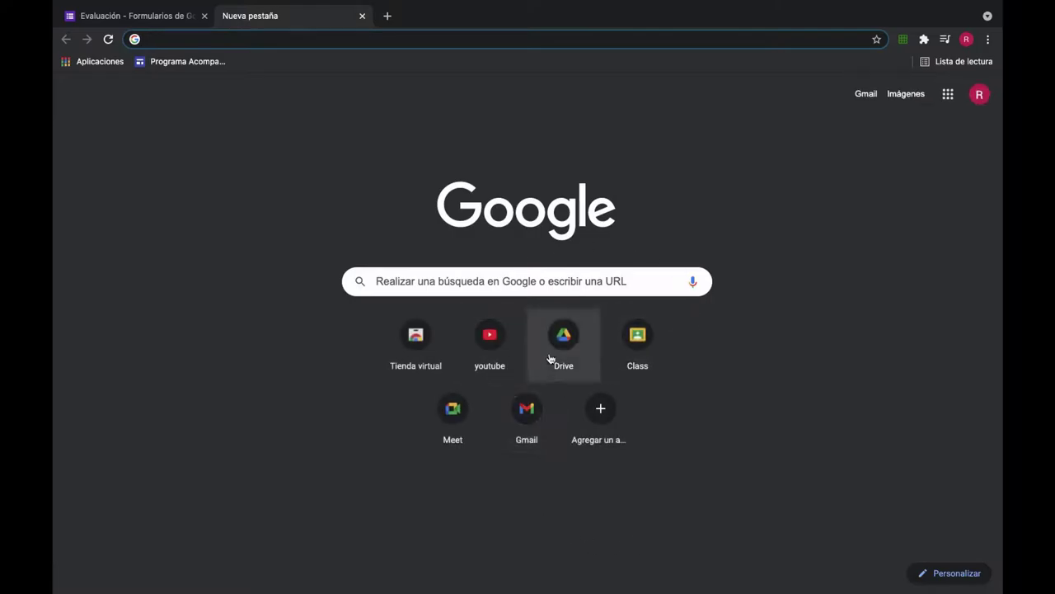
click(568, 337)
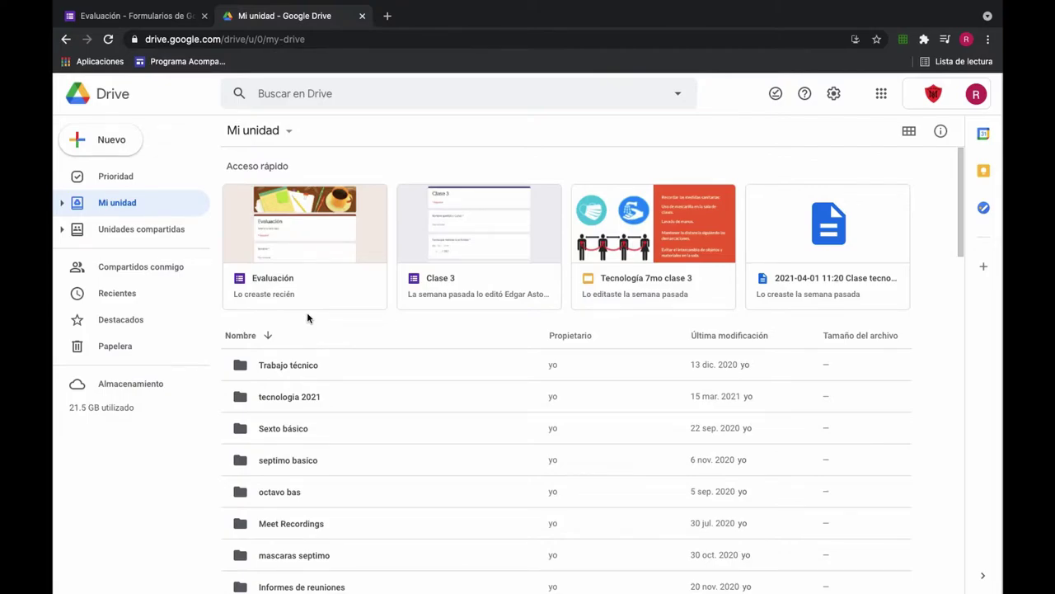
key(c)
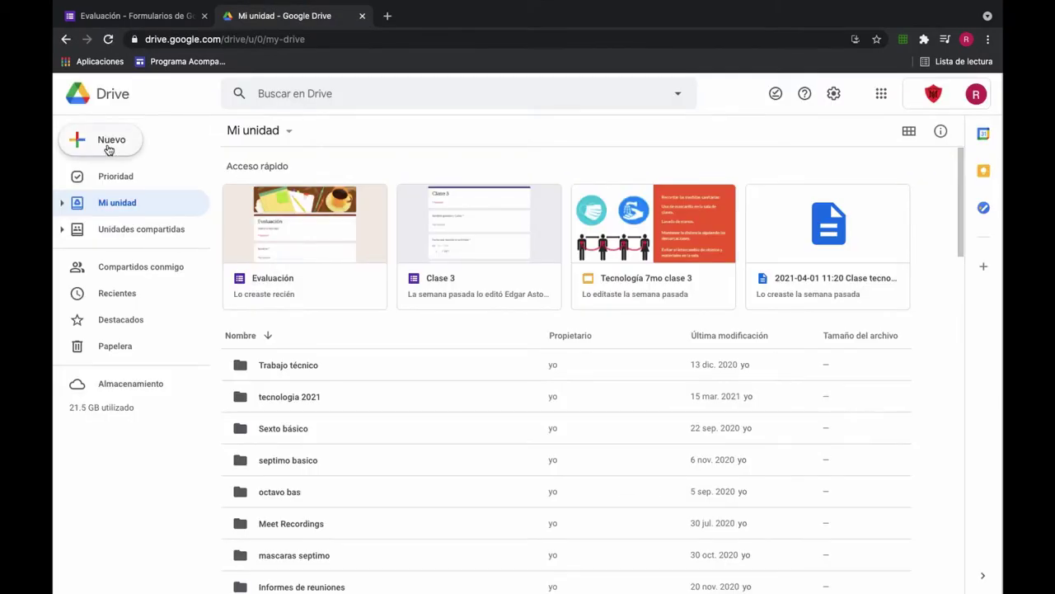
click(108, 145)
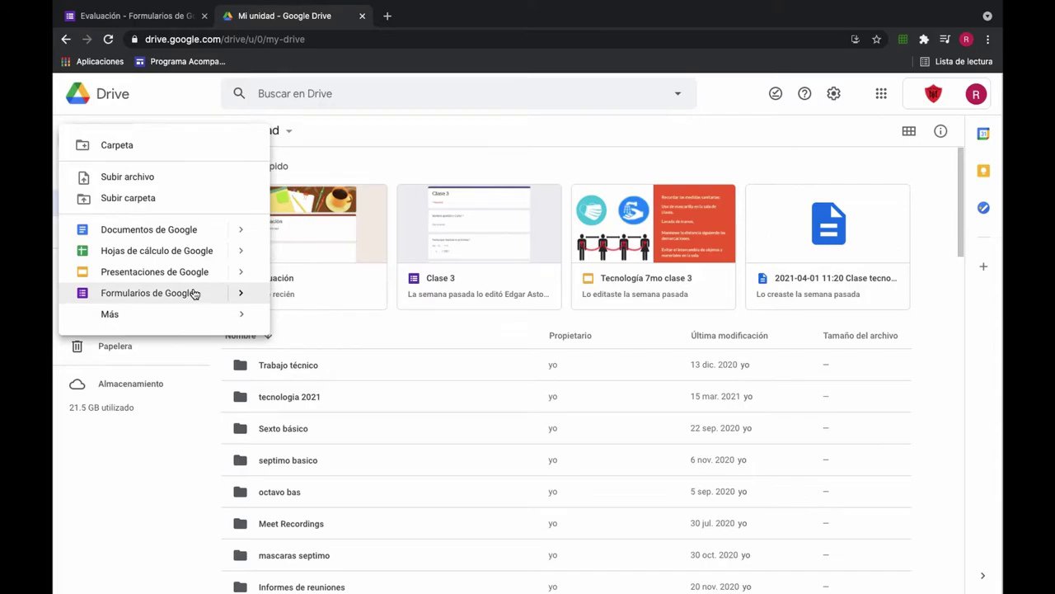
mouse_move(236, 294)
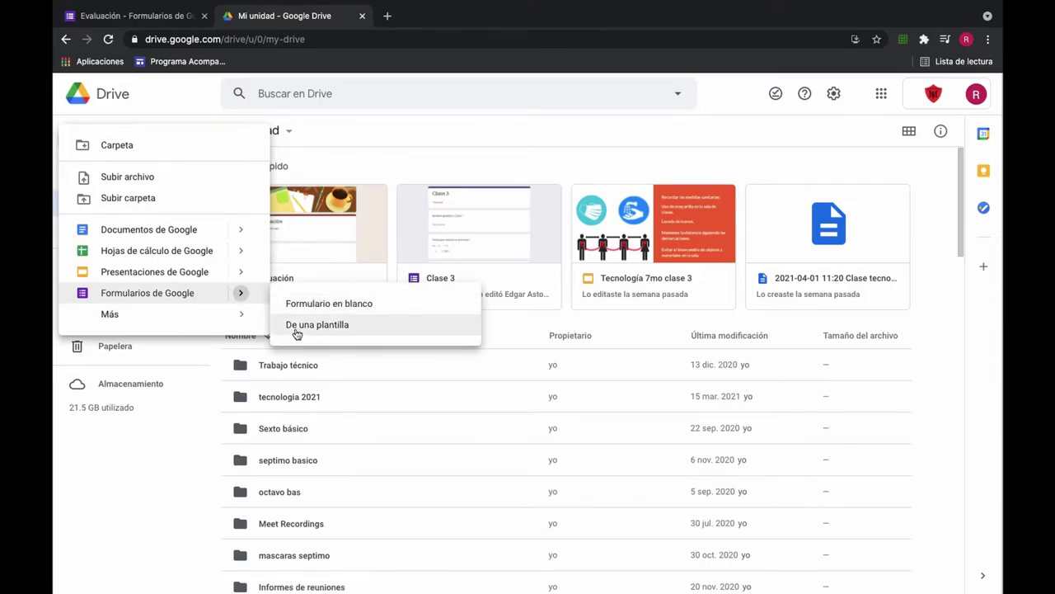
click(314, 303)
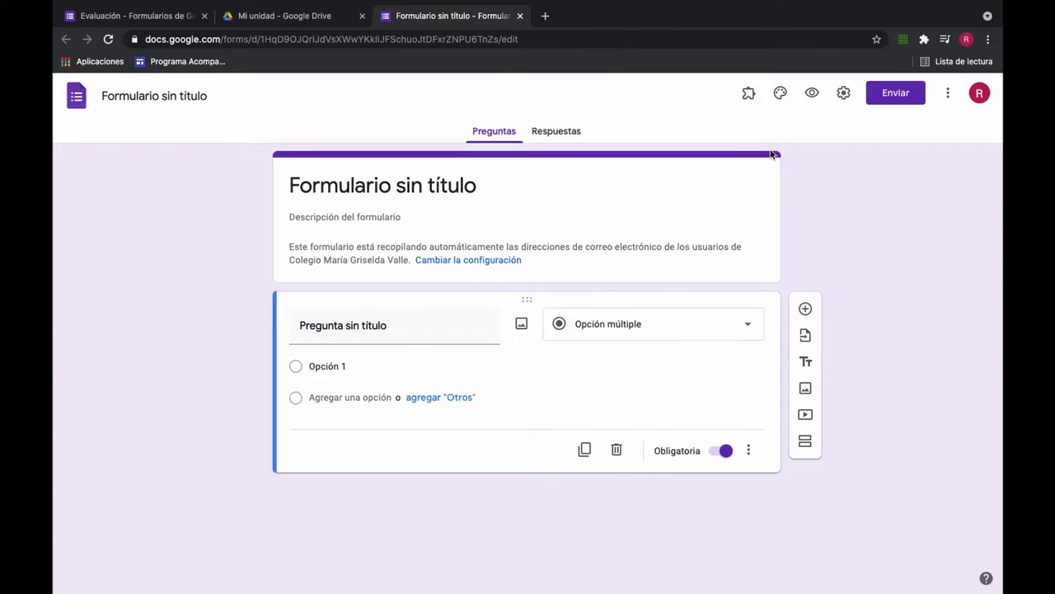
Step: In the form settings, lift the school-users restriction and limit respondents to 1 response
click(844, 95)
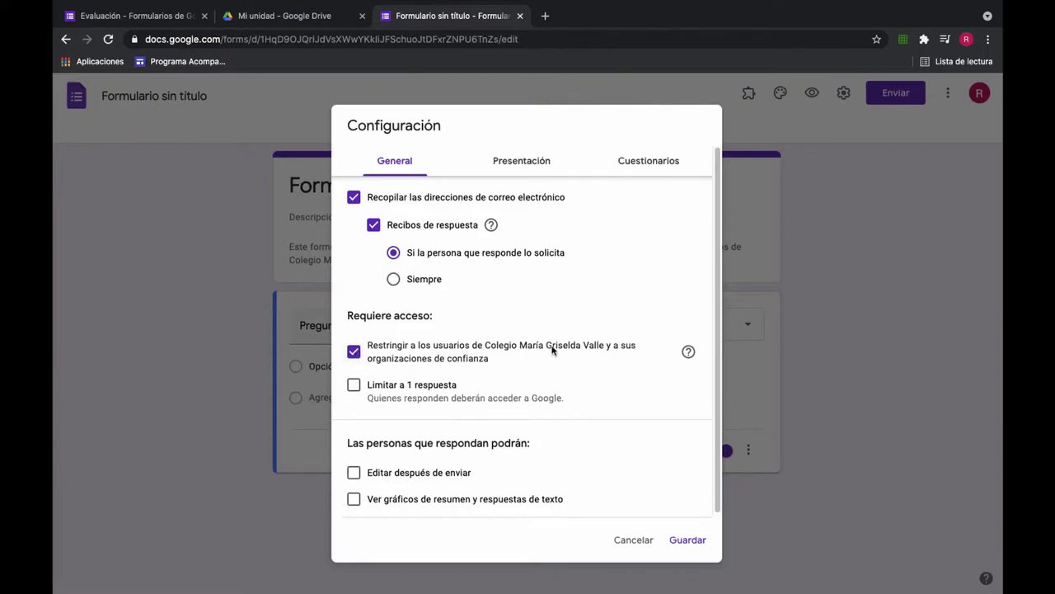
click(355, 352)
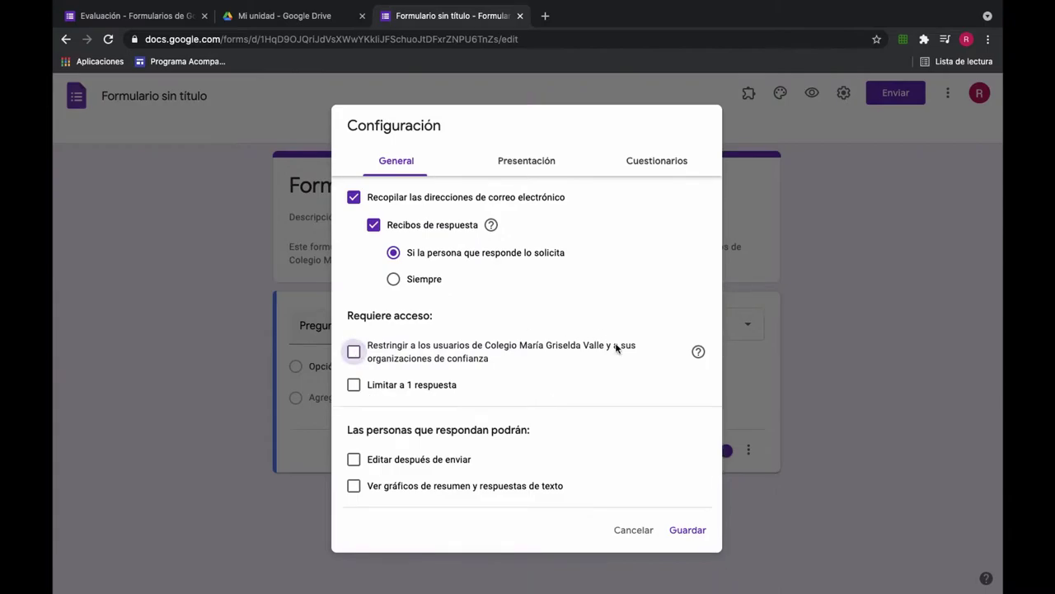
click(353, 384)
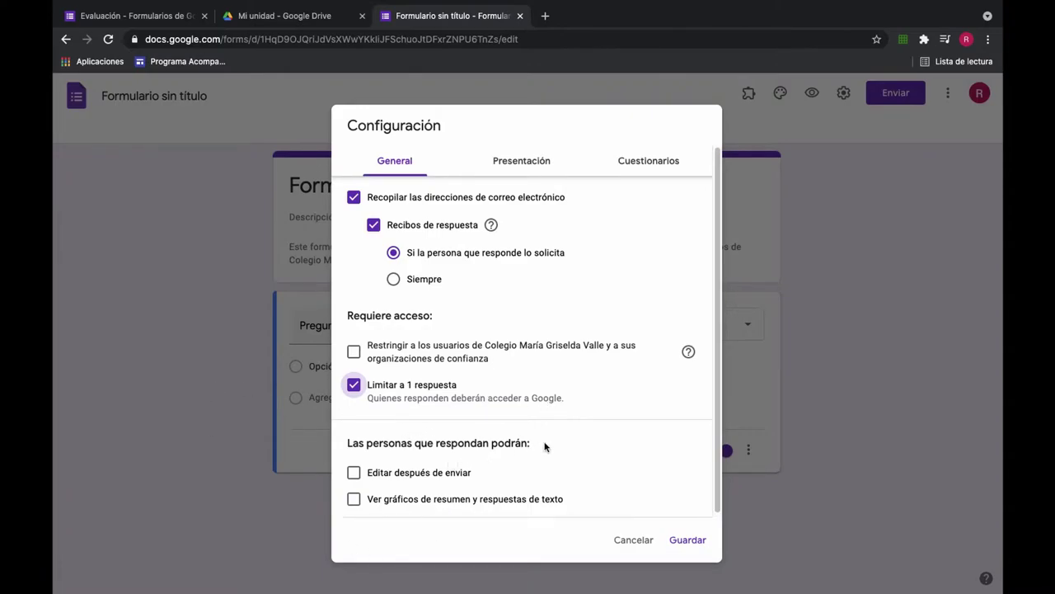
scroll(592, 464, down, 1)
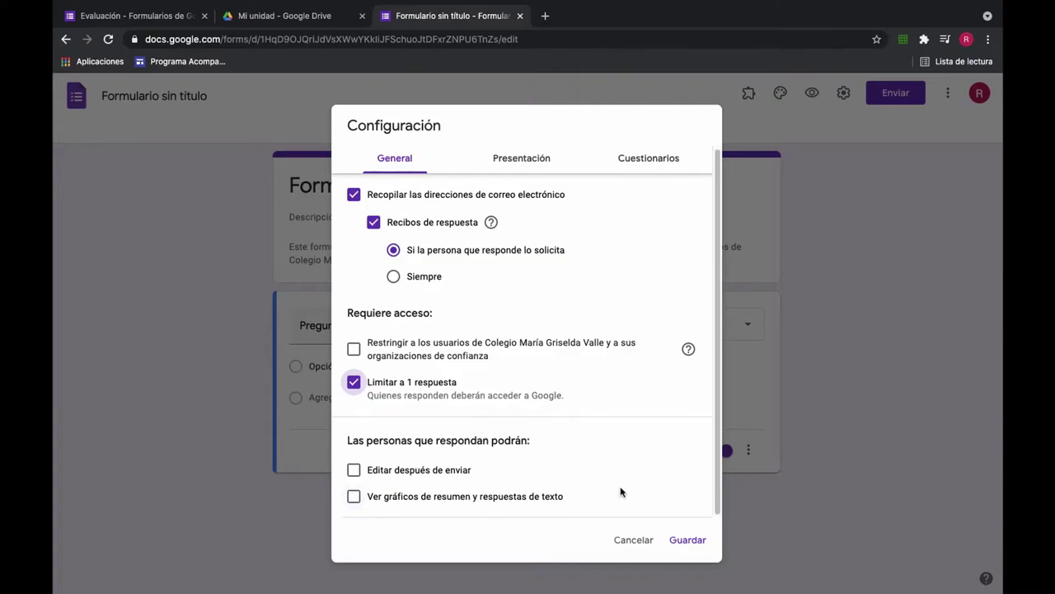
click(522, 159)
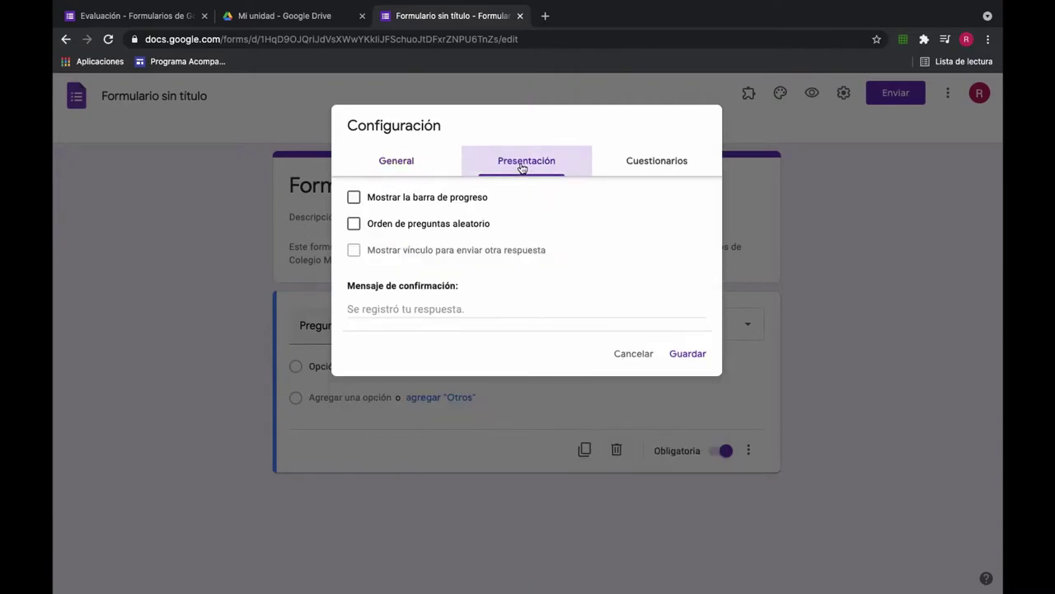
Step: Turn on Mostrar la barra de progreso in the Presentación settings
click(355, 198)
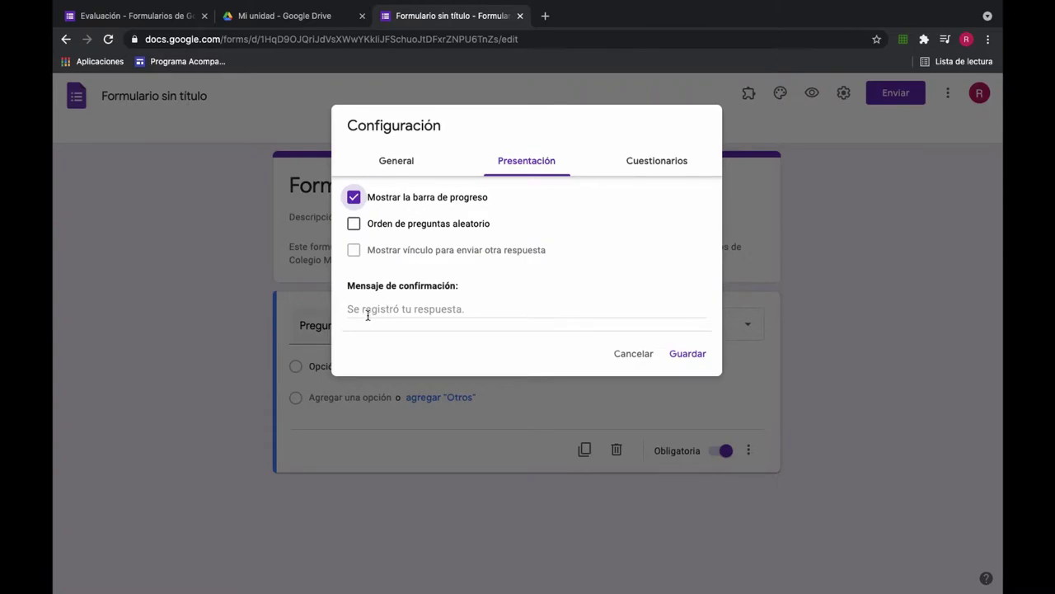
click(671, 163)
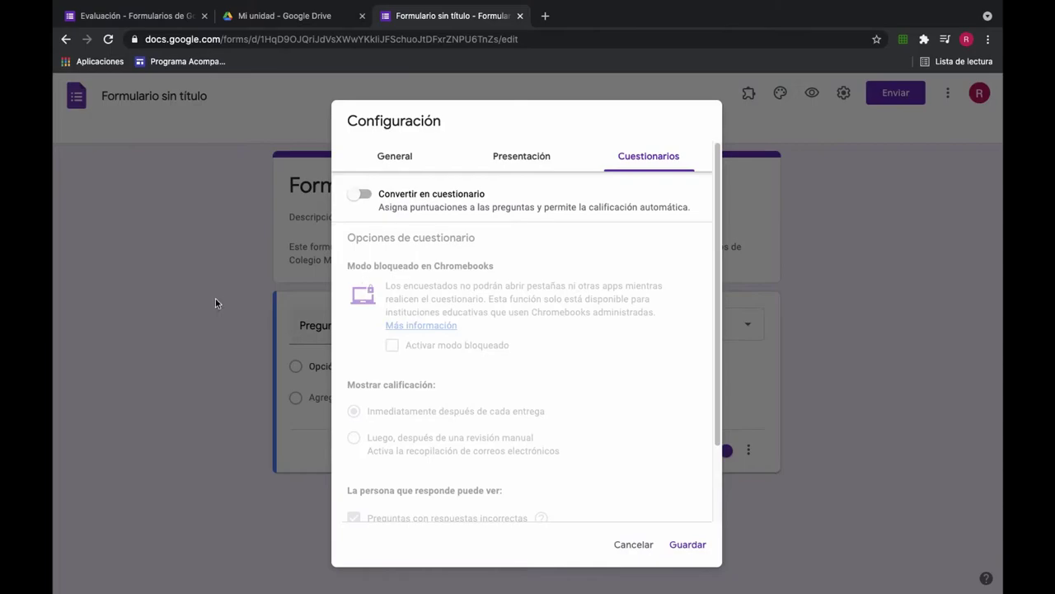
Step: Switch on Convertir en cuestionario and save the settings
click(361, 195)
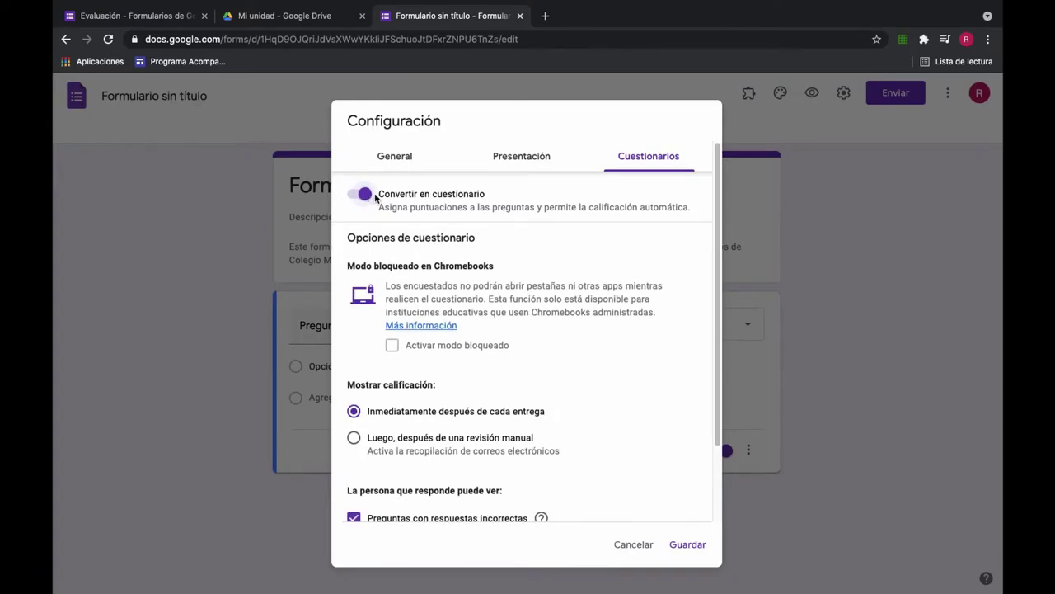
scroll(621, 399, down, 2)
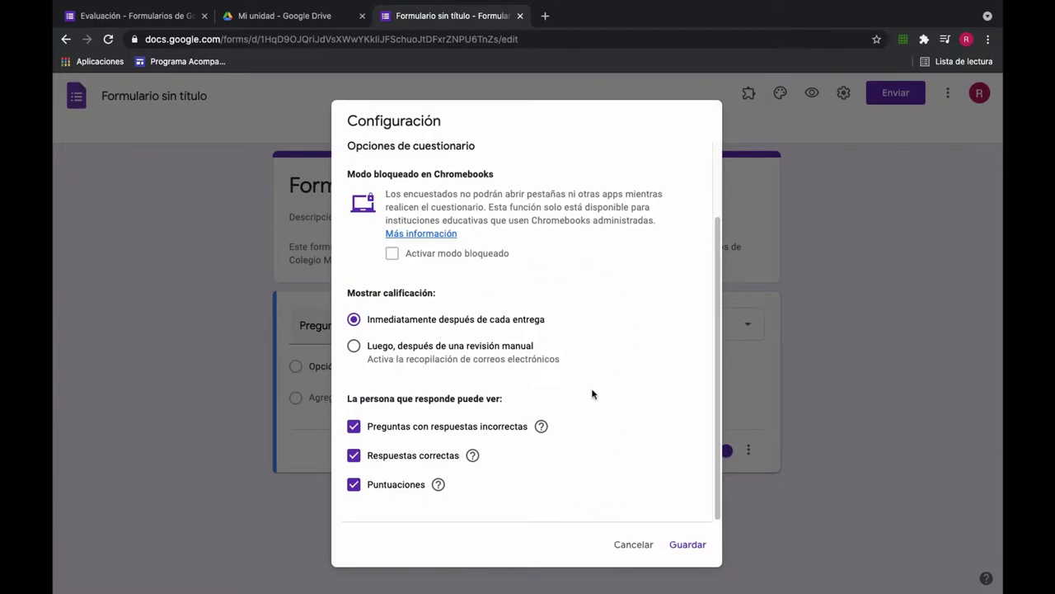
click(689, 545)
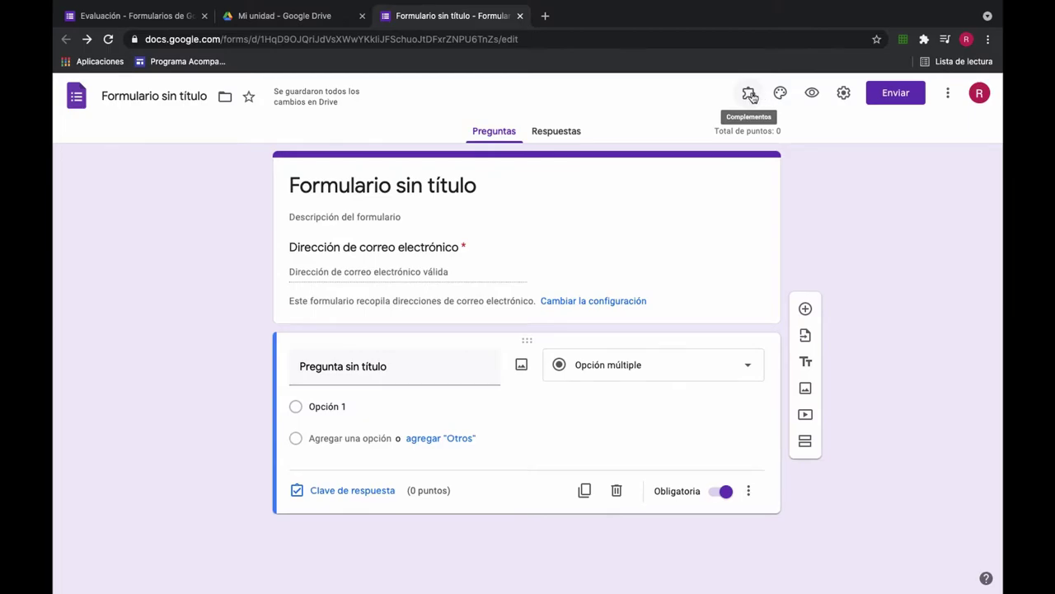
Step: Insert the illustrated bookshelf from Trabajo y escuela as the form's header image
click(750, 95)
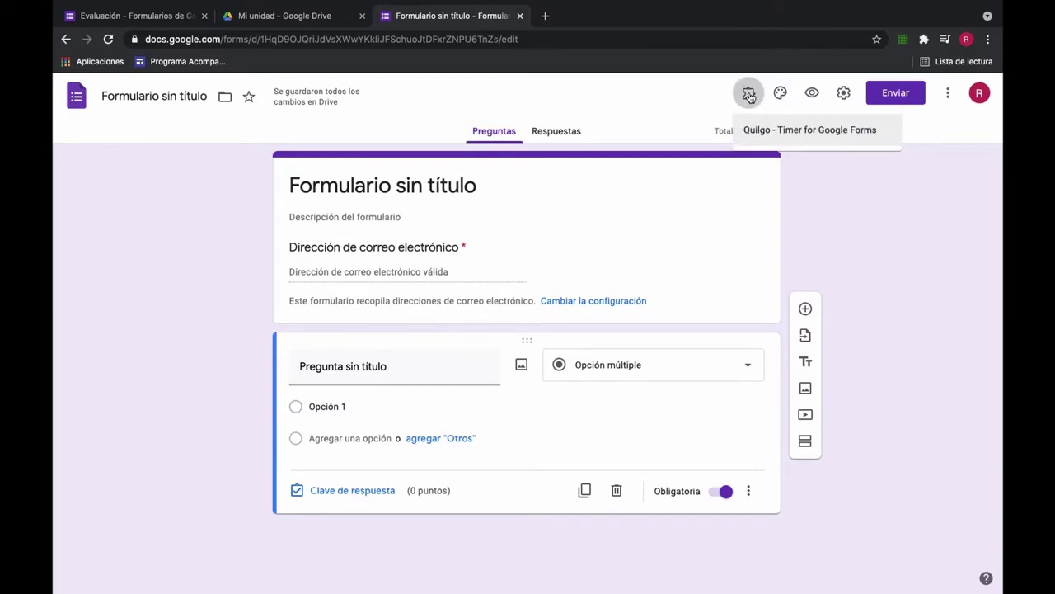
click(791, 134)
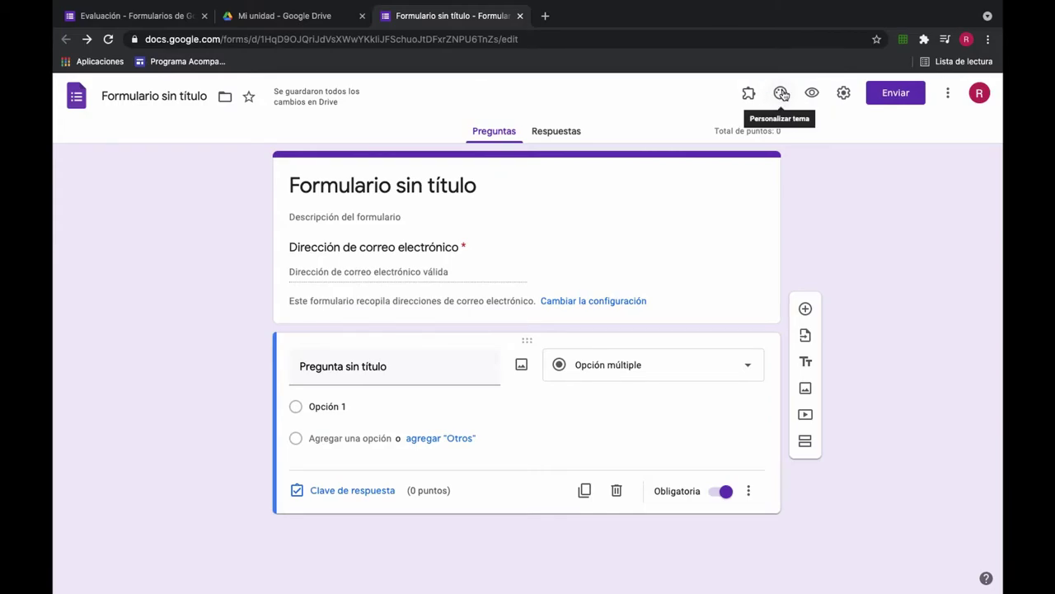
click(782, 93)
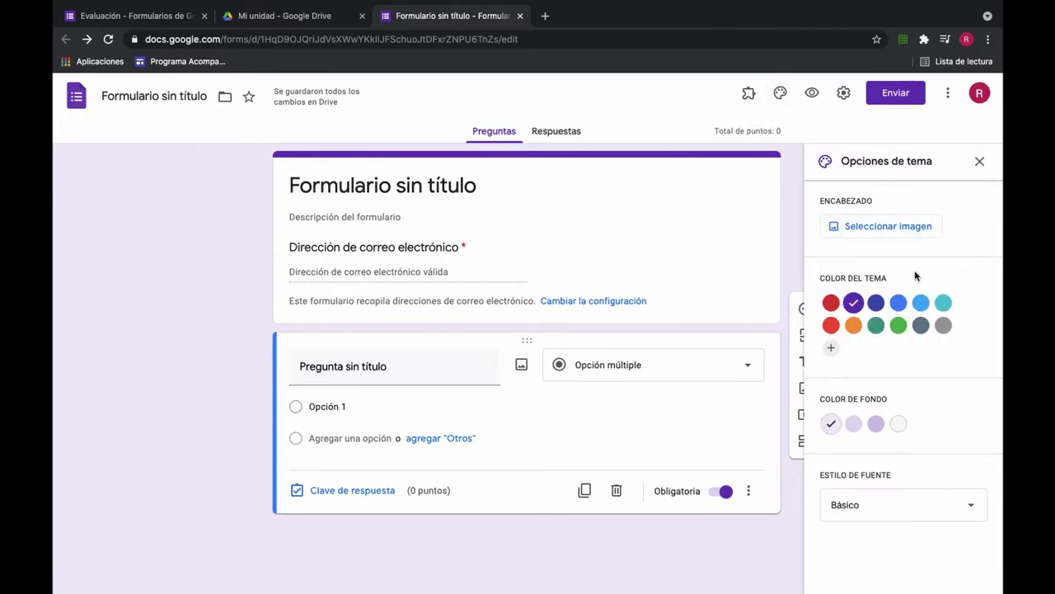
click(884, 229)
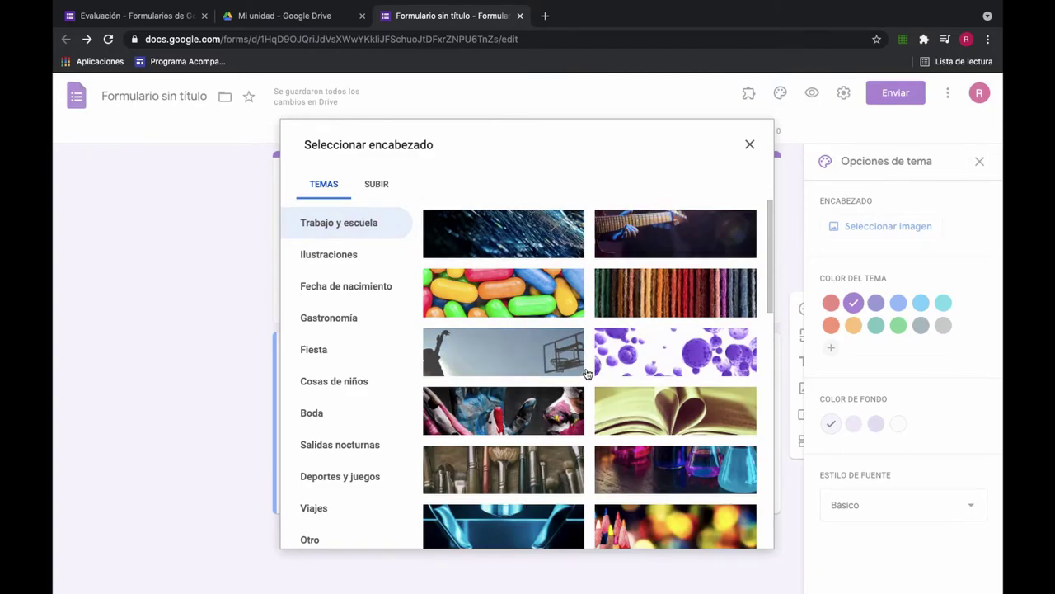
scroll(587, 373, down, 5)
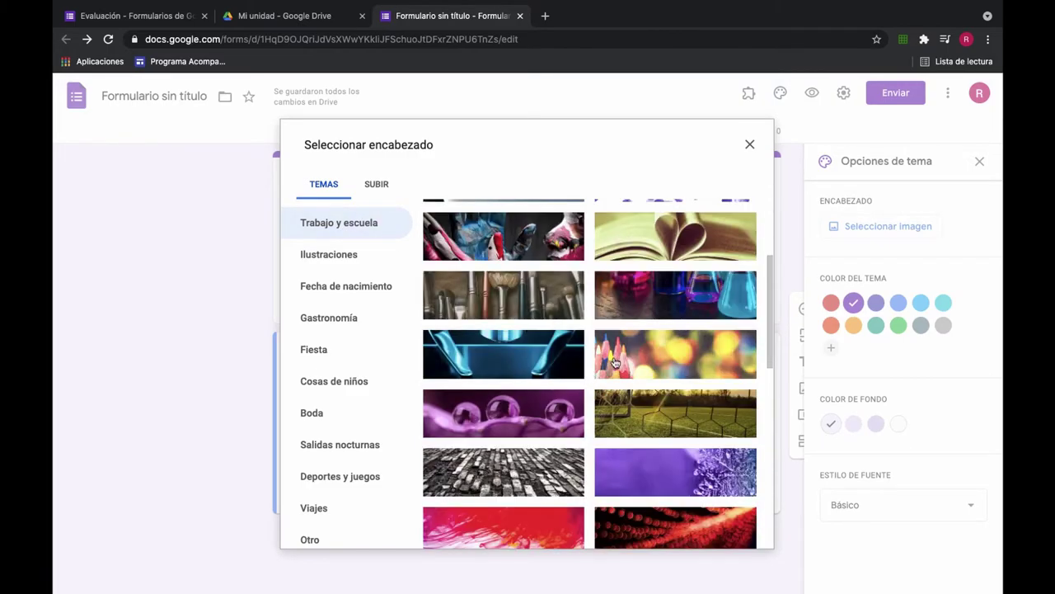
scroll(615, 363, down, 15)
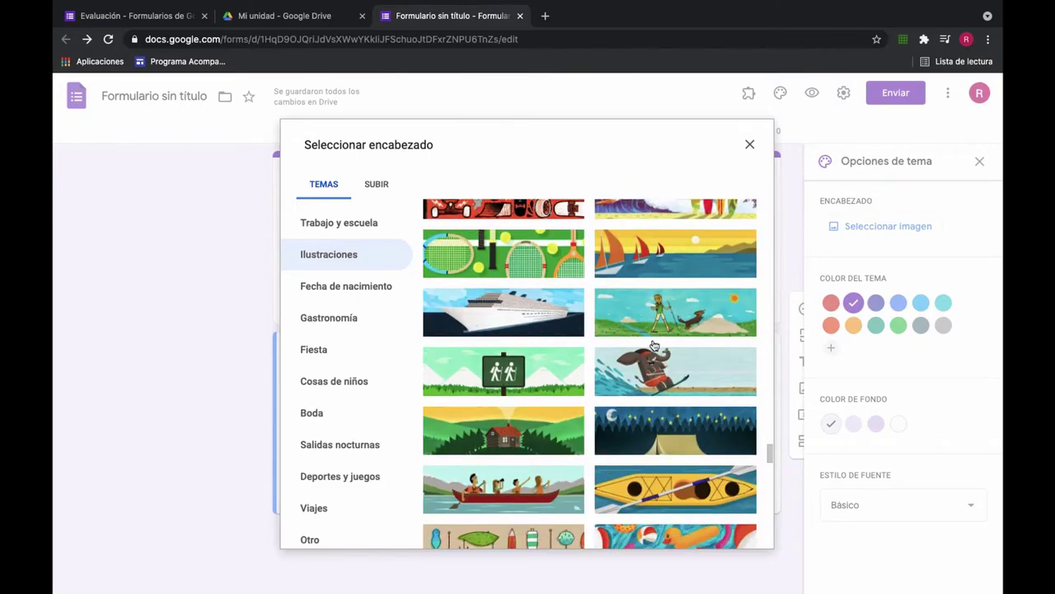
click(348, 233)
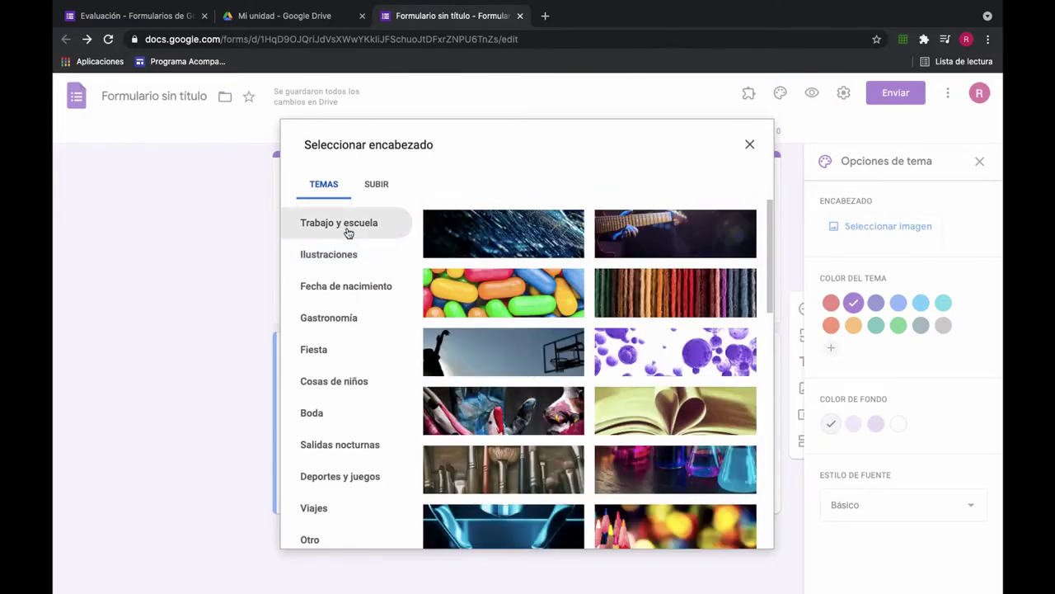
scroll(703, 404, down, 6)
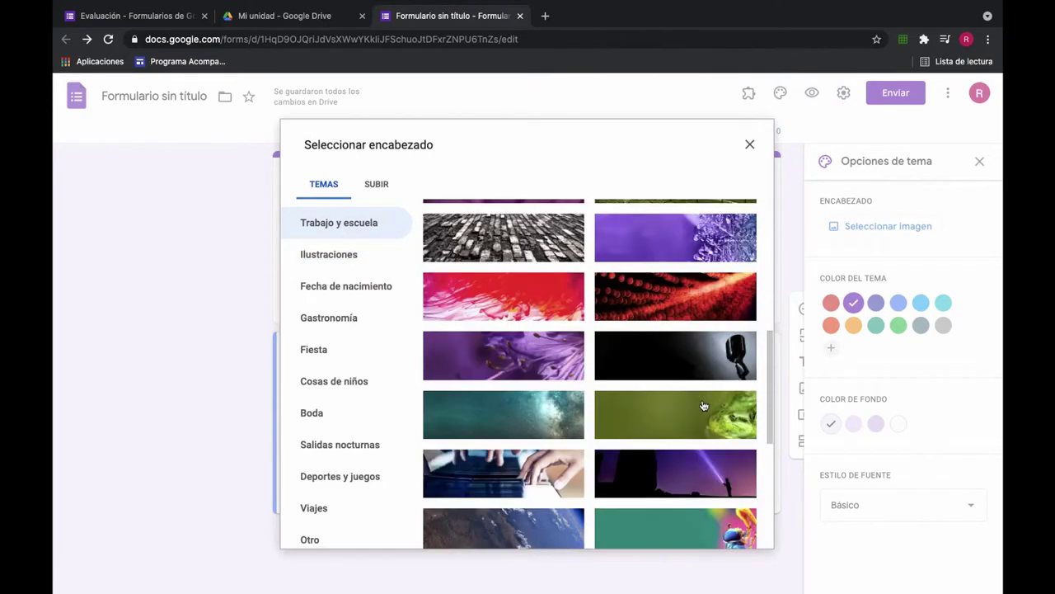
scroll(702, 405, down, 5)
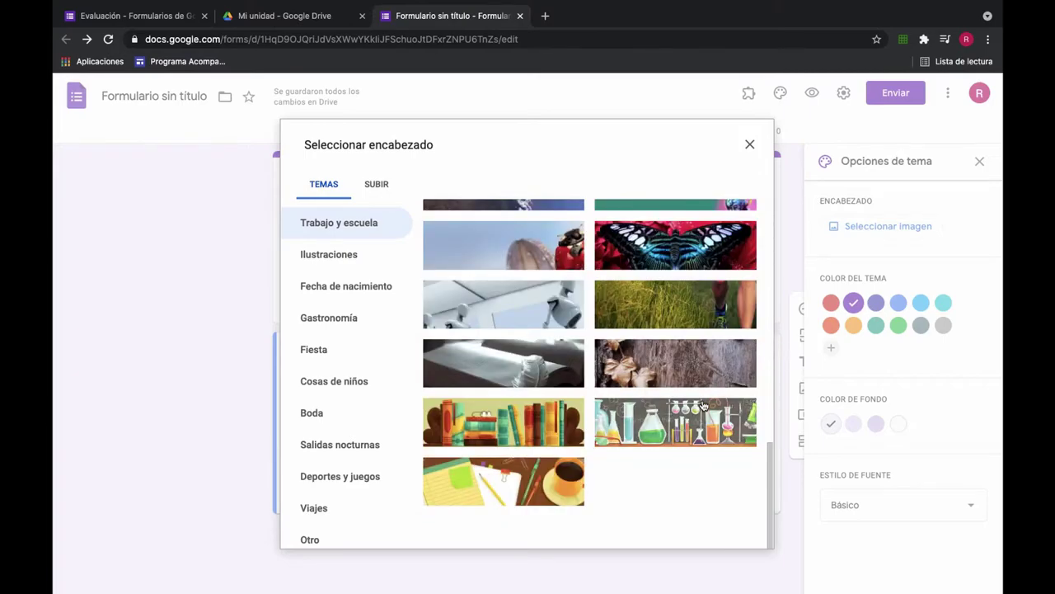
click(526, 427)
click(746, 530)
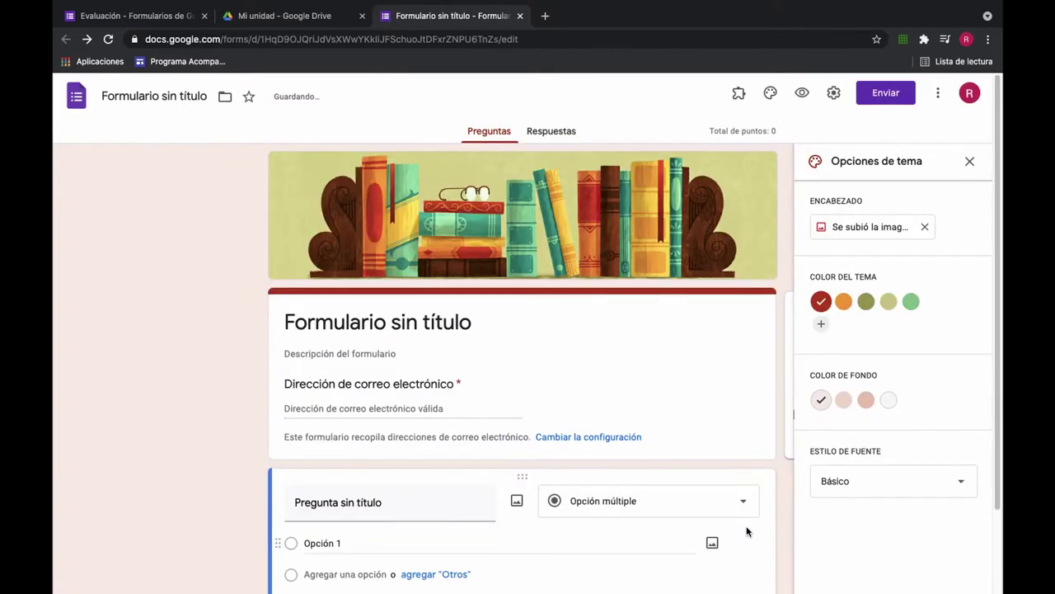
Step: Set the theme colour to green and the background to Gris #f6f6f6
scroll(696, 376, down, 1)
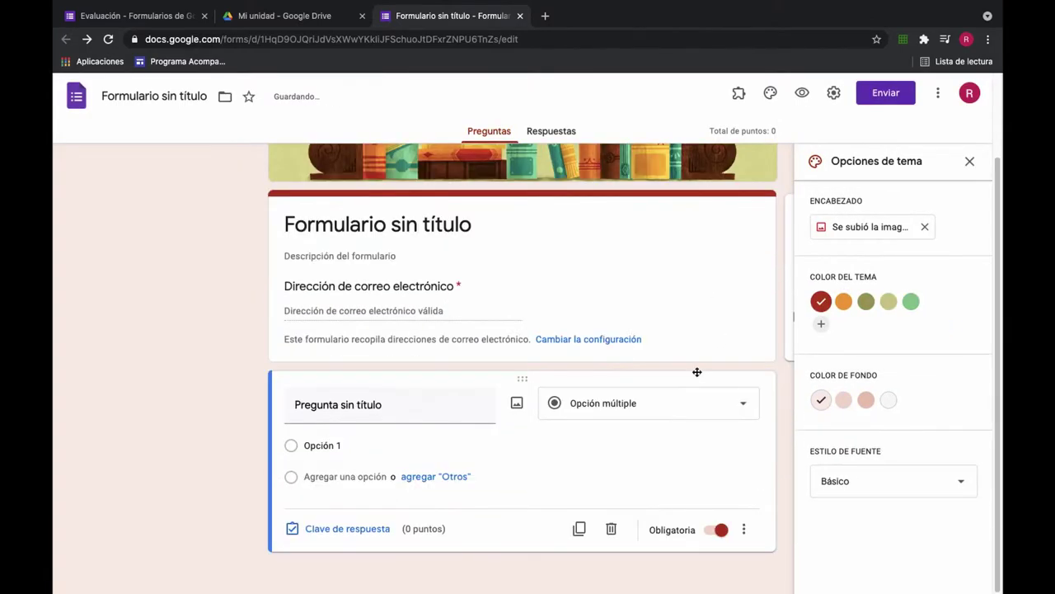
click(844, 301)
click(872, 302)
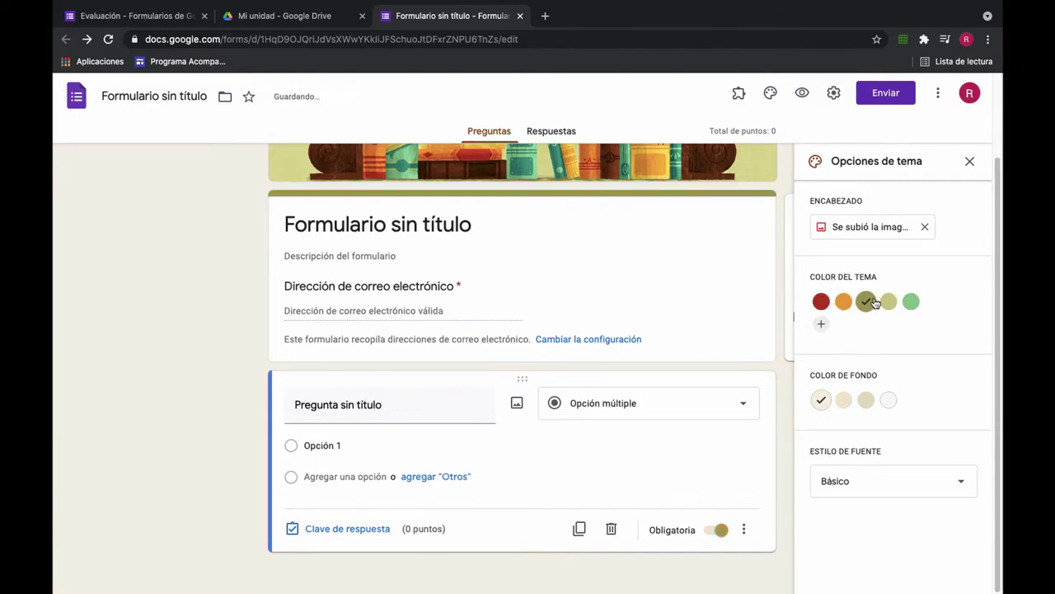
click(888, 301)
click(912, 302)
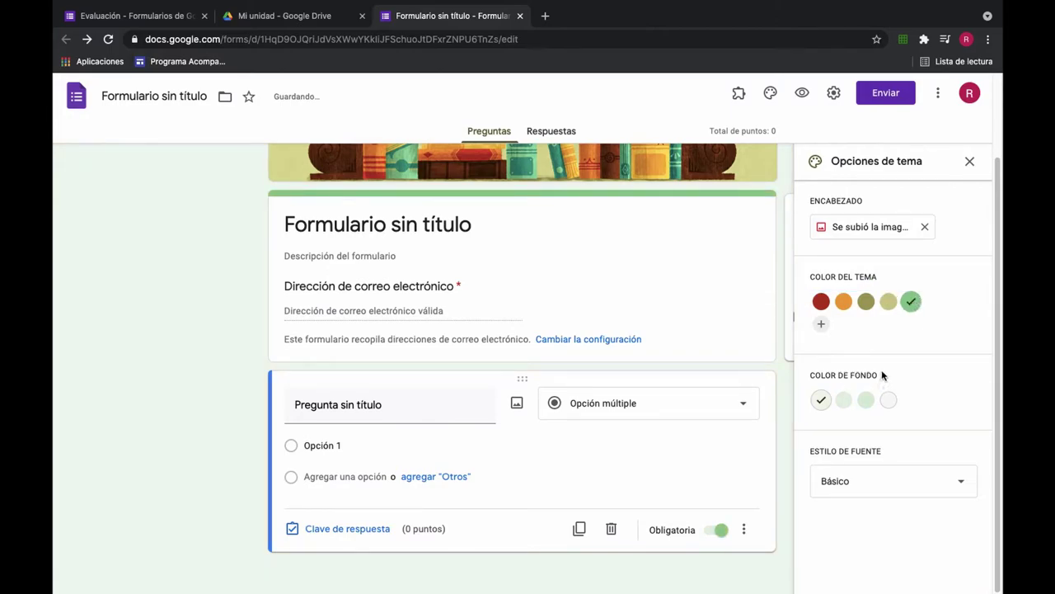
click(845, 402)
click(866, 402)
click(888, 402)
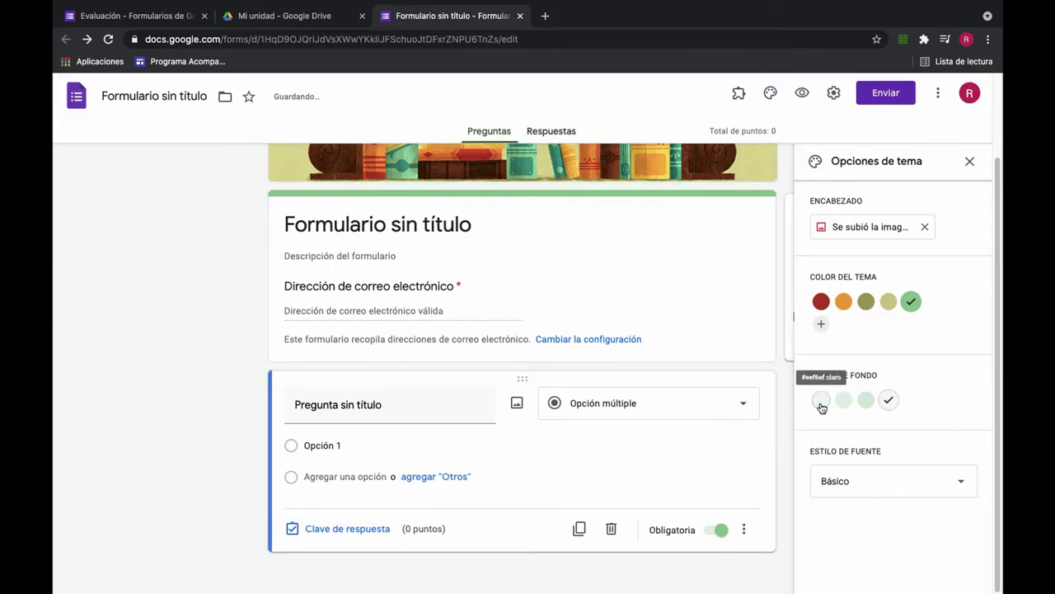
Step: Keep the Básico font style after trying the others, and close the theme panel
click(919, 491)
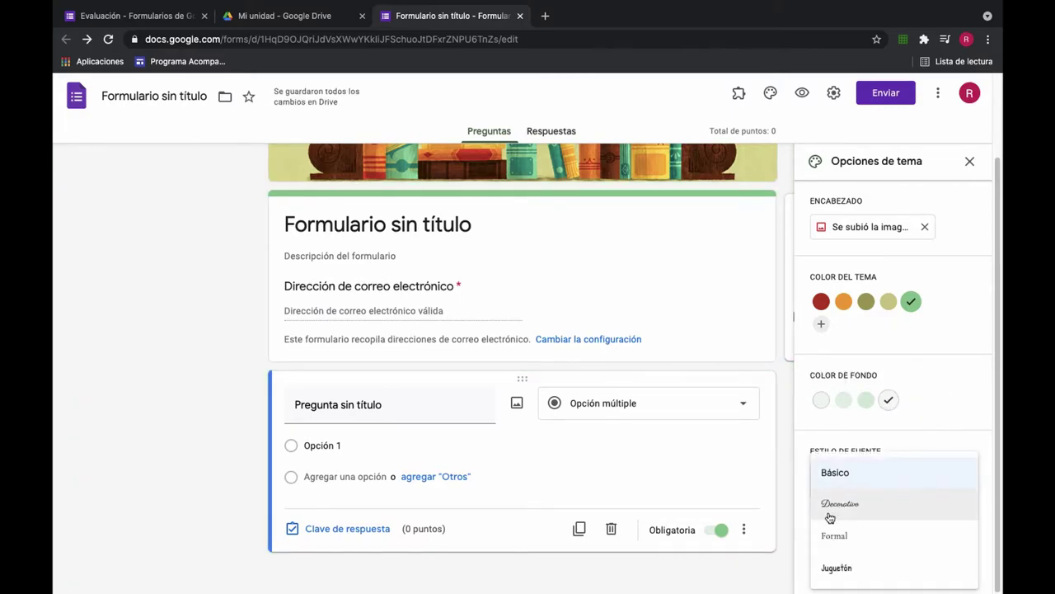
click(900, 506)
click(876, 490)
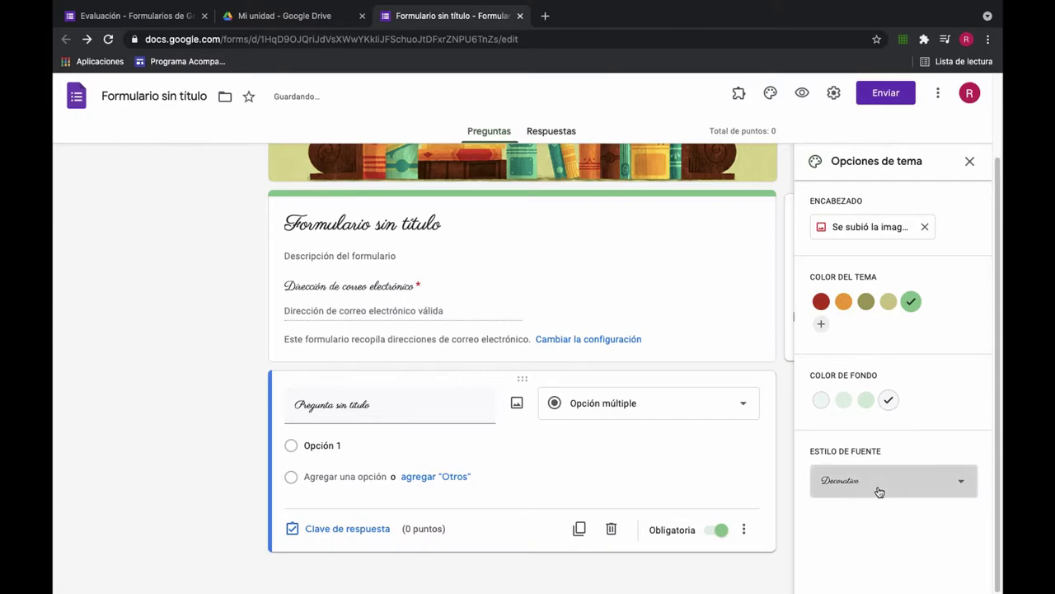
click(862, 538)
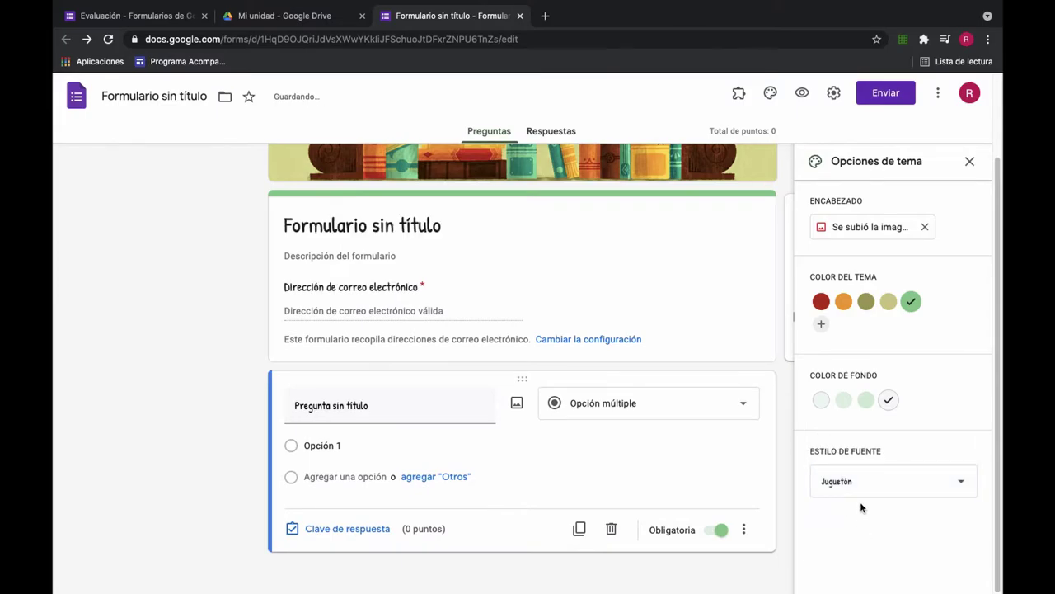
click(863, 490)
click(854, 462)
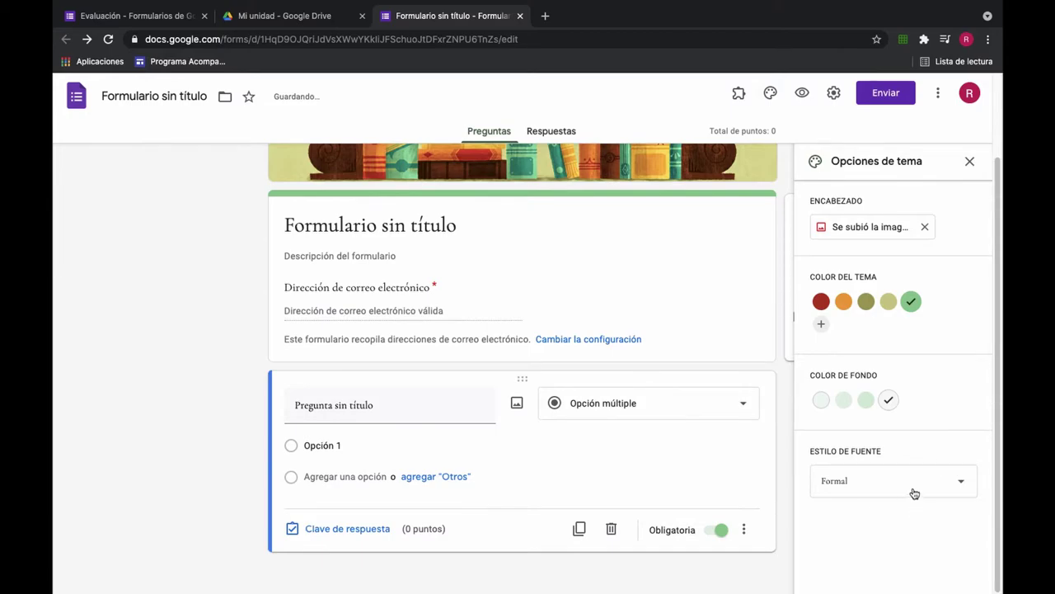
click(914, 493)
click(857, 431)
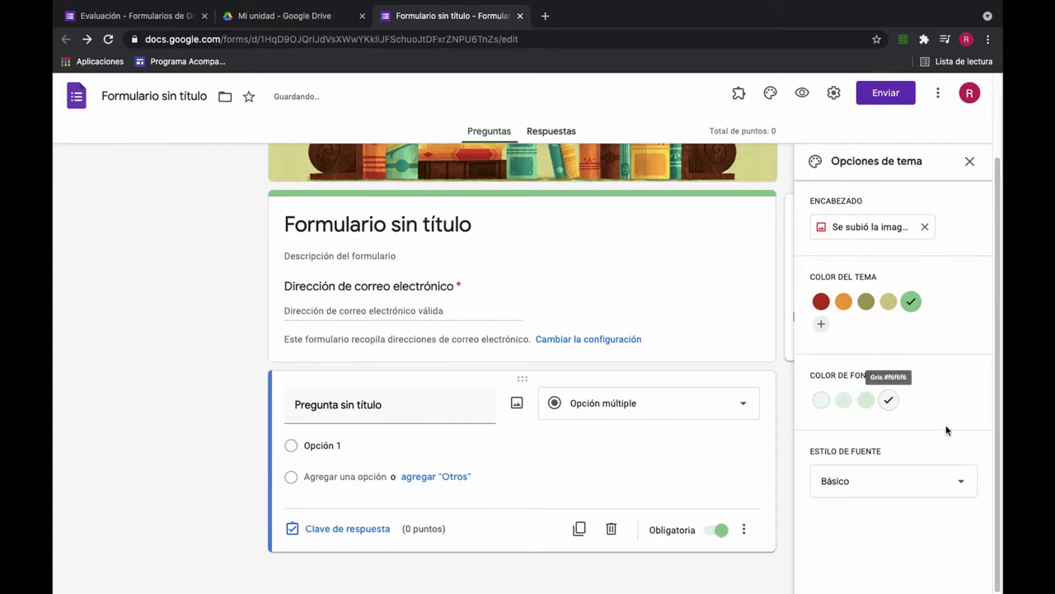
click(970, 160)
scroll(514, 406, up, 2)
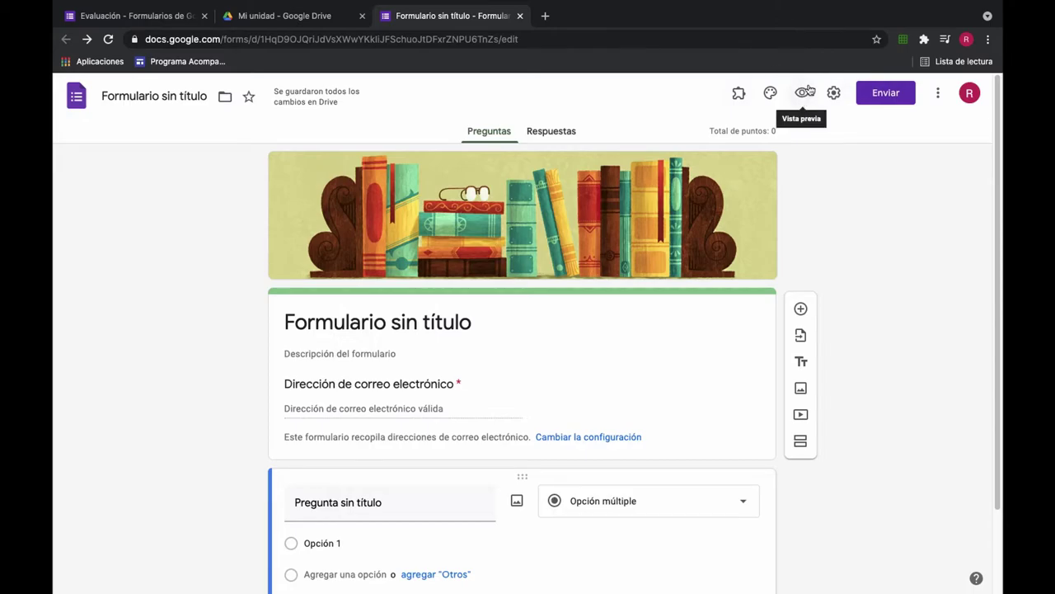
click(804, 95)
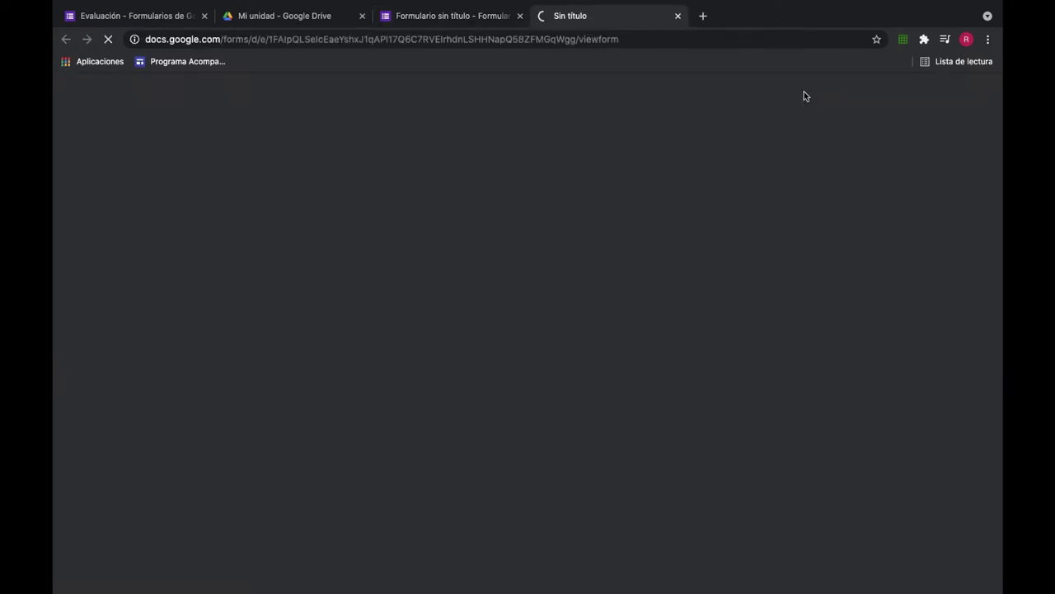
scroll(705, 275, down, 1)
scroll(721, 273, up, 1)
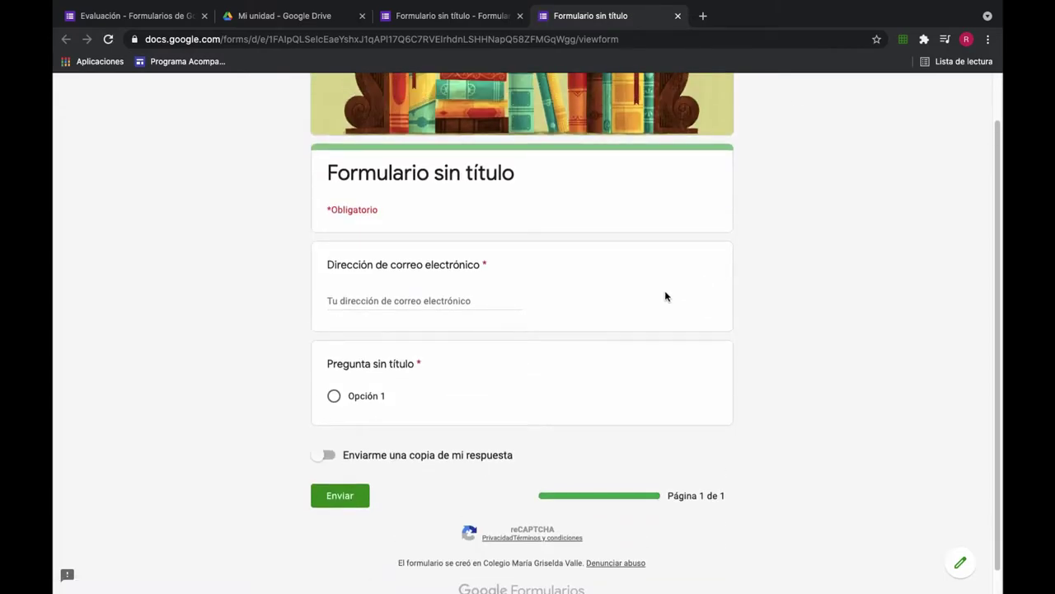
click(336, 398)
click(351, 496)
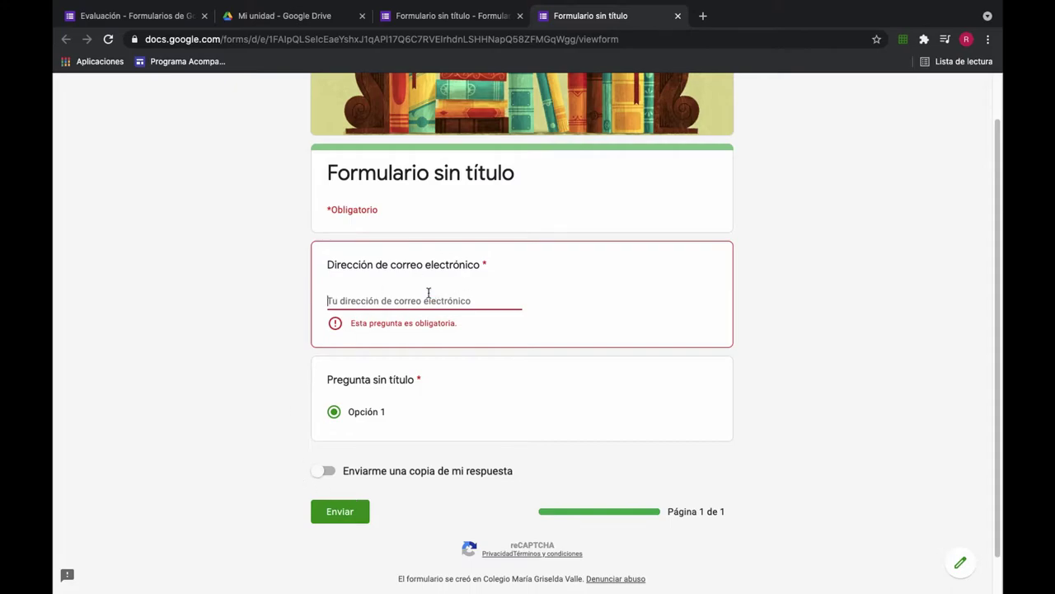
key(ctrl+w)
scroll(578, 361, down, 1)
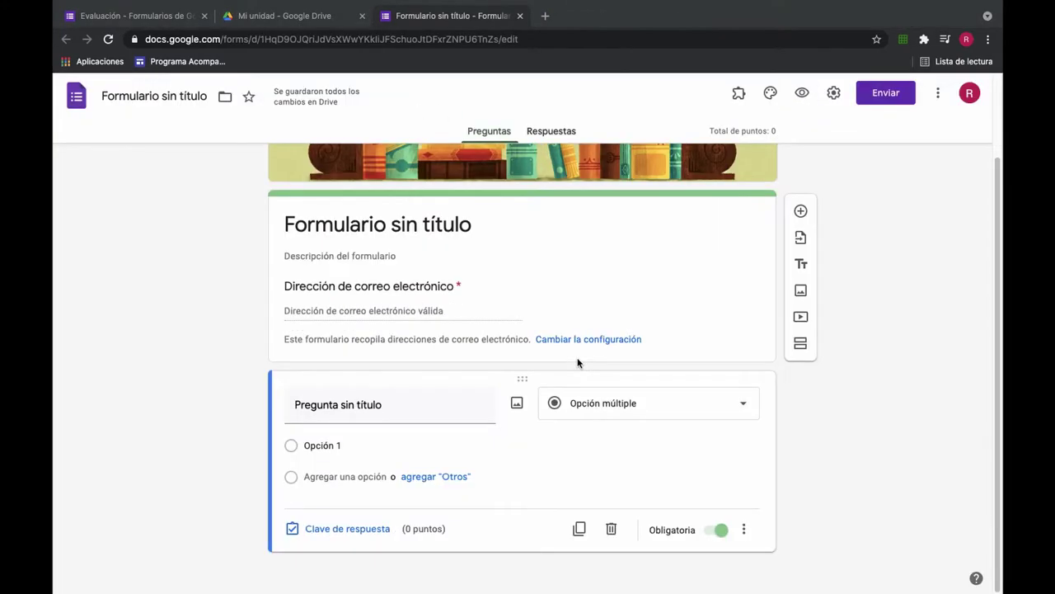
Step: Rename the form file to 'Diagnostico'
scroll(561, 504, up, 1)
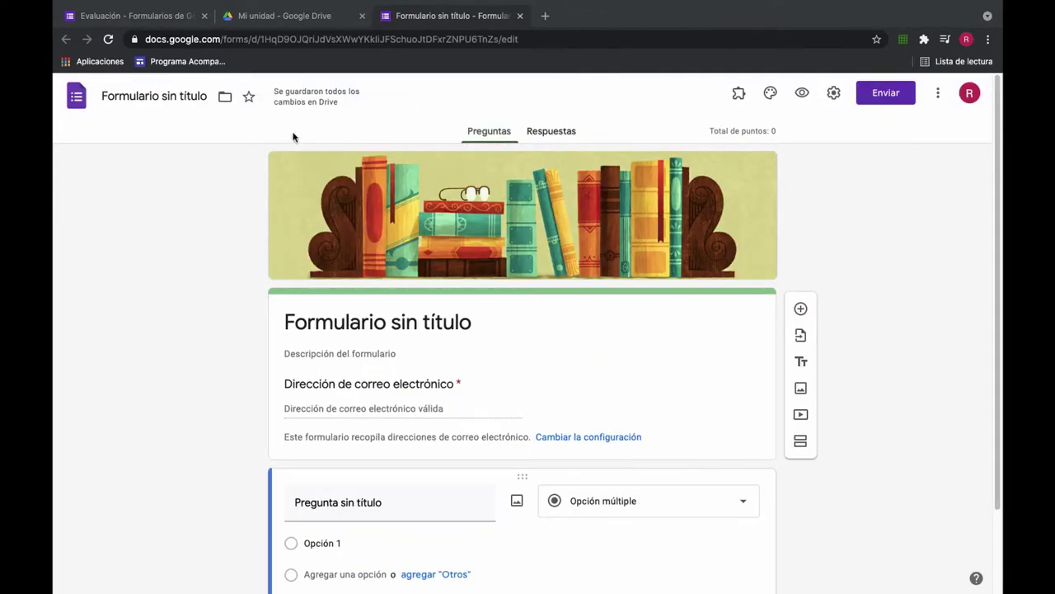
click(442, 323)
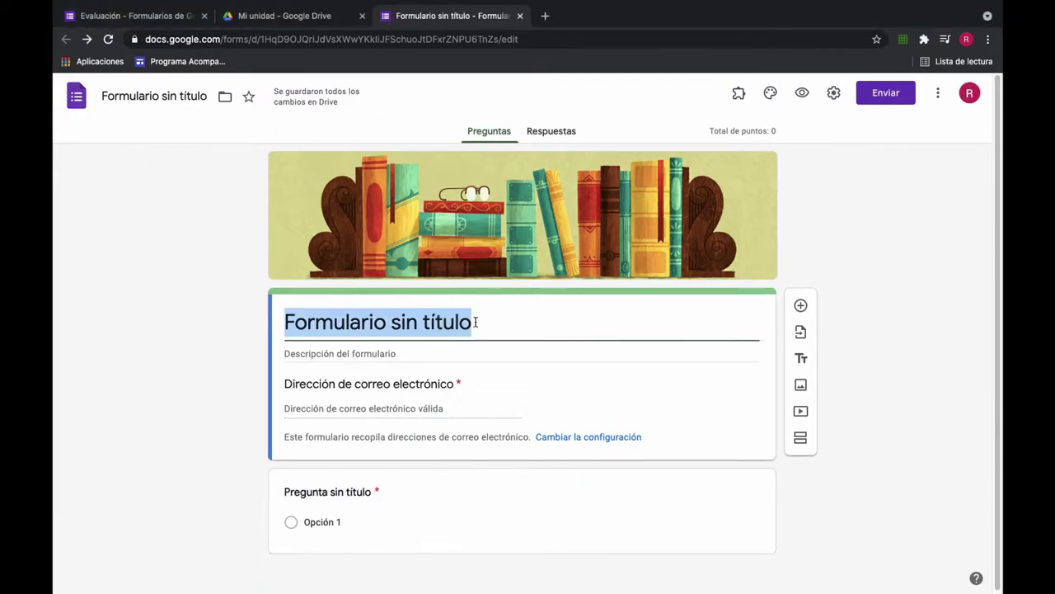
click(502, 323)
click(175, 97)
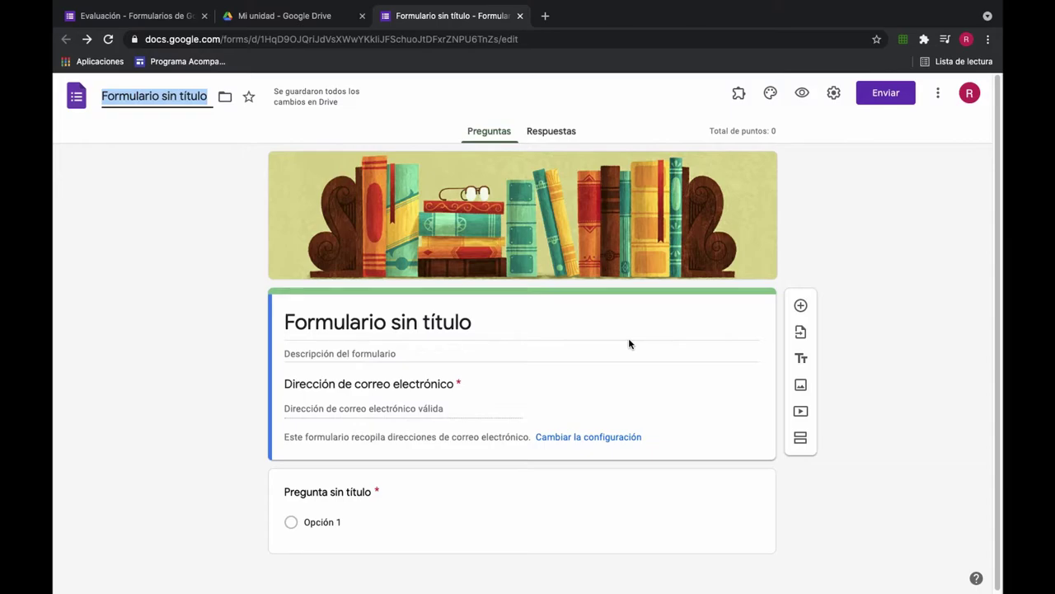
text(Dia)
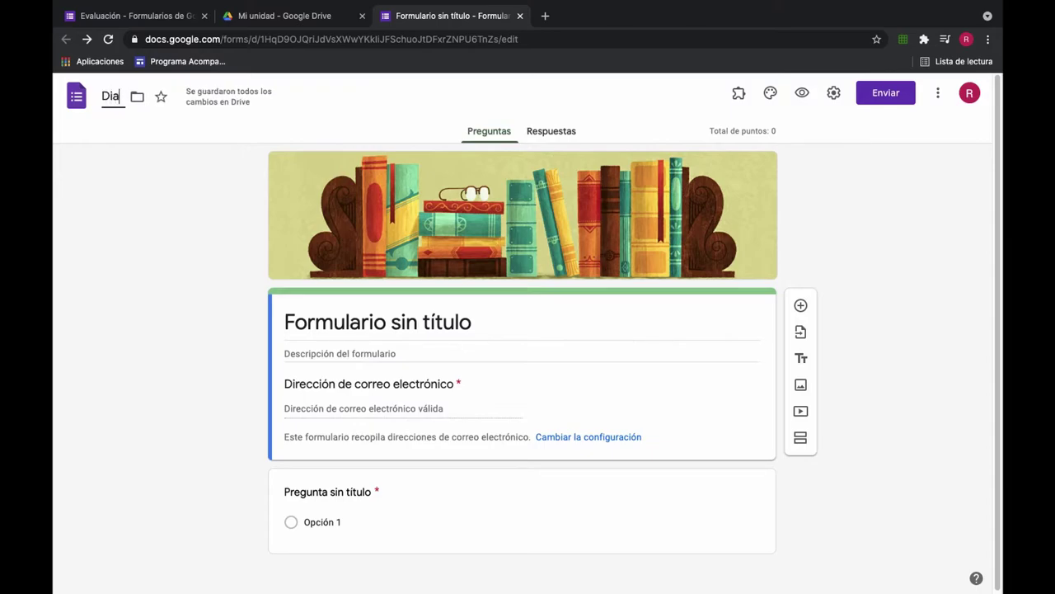
text(gnostico)
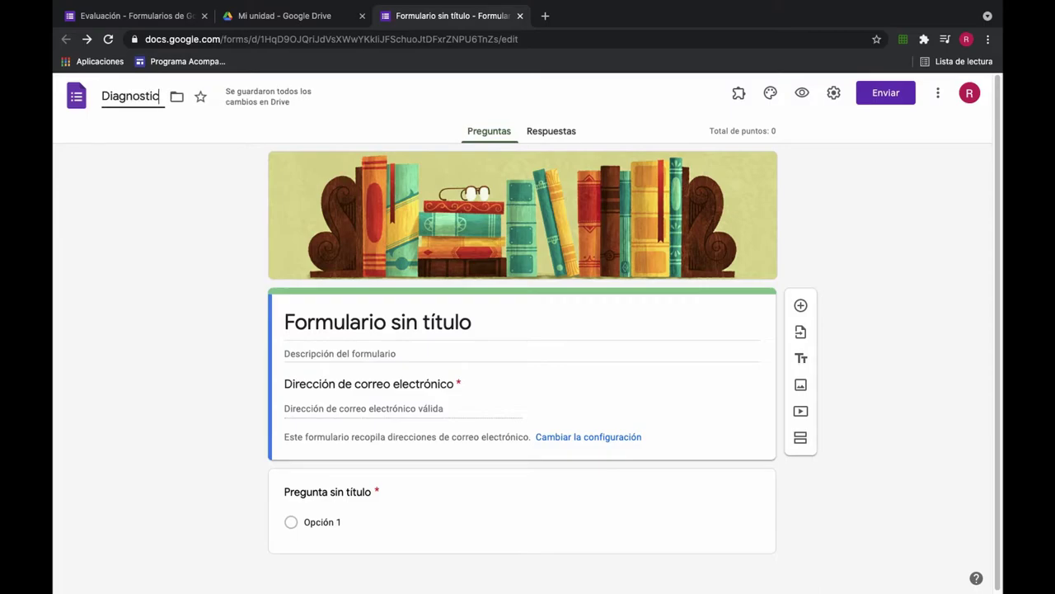
Step: Change the form title to 'Diagnóstico Tecnología'
click(547, 322)
click(487, 322)
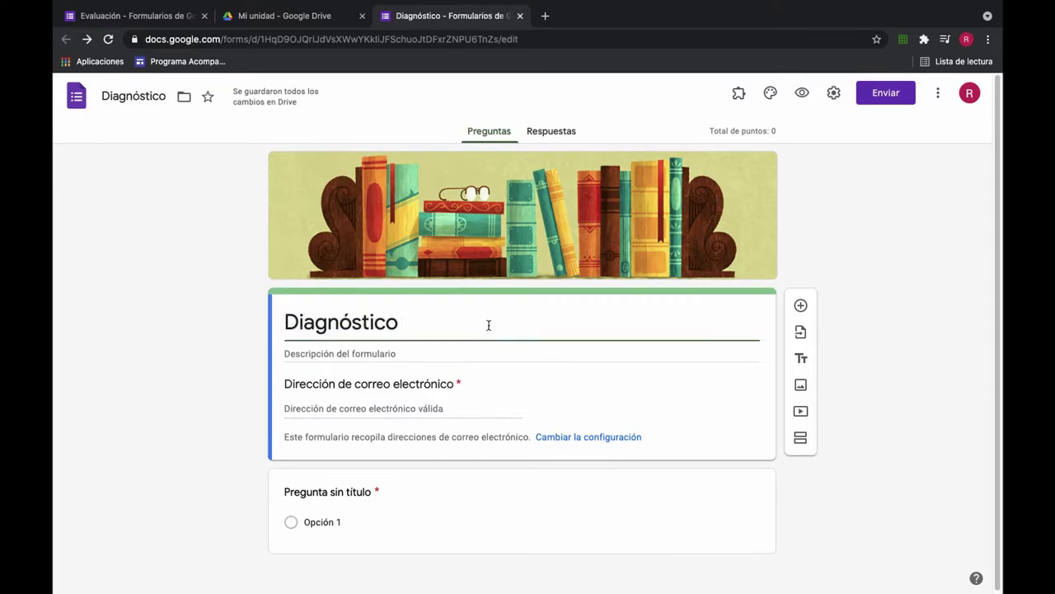
text(Tecnología)
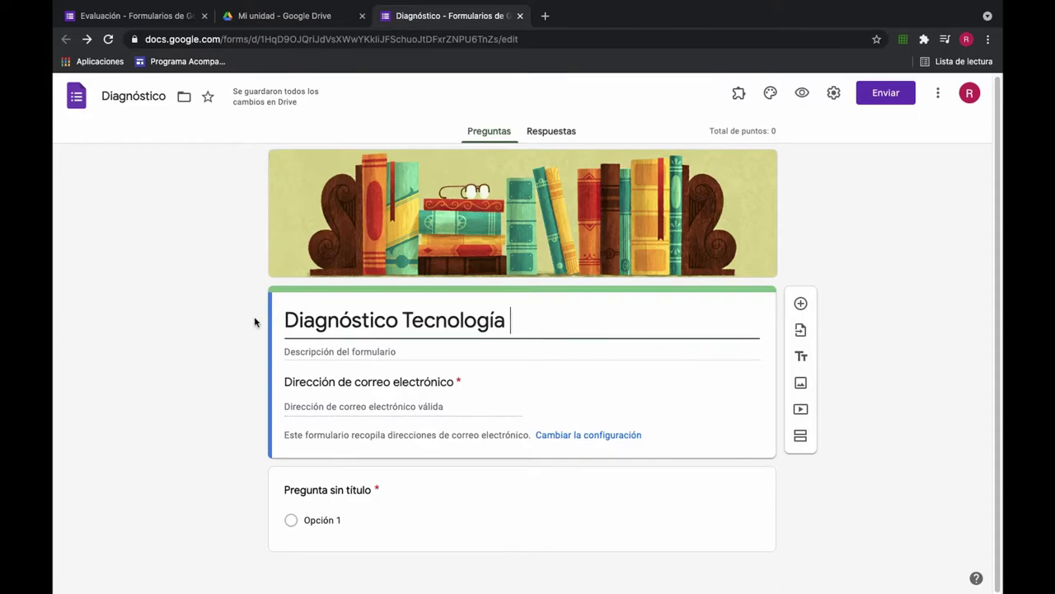
click(478, 401)
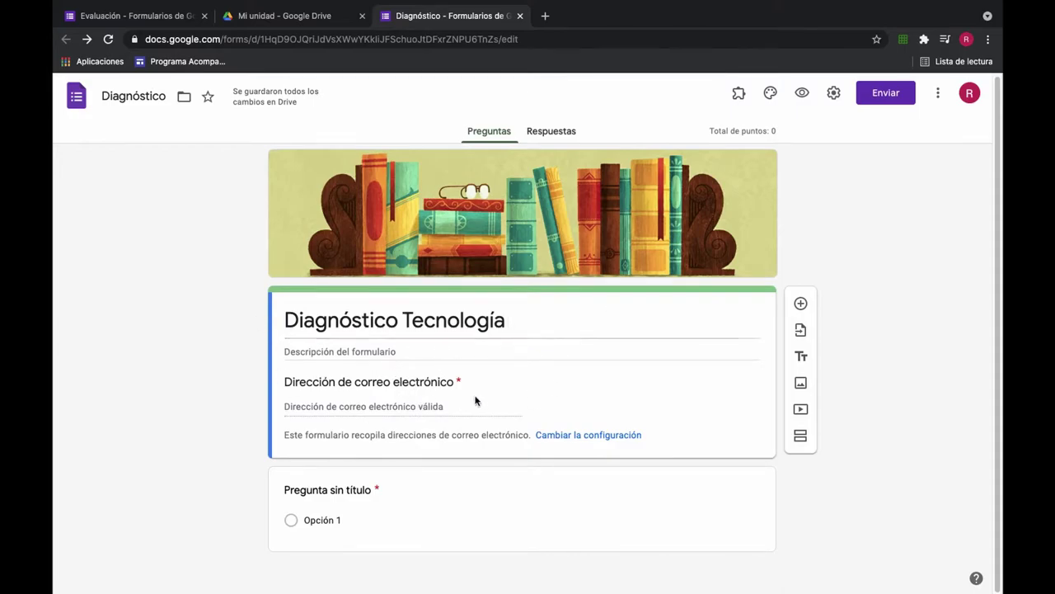
Step: Untick Recopilar las direcciones de correo electrónico in the settings and save
click(588, 437)
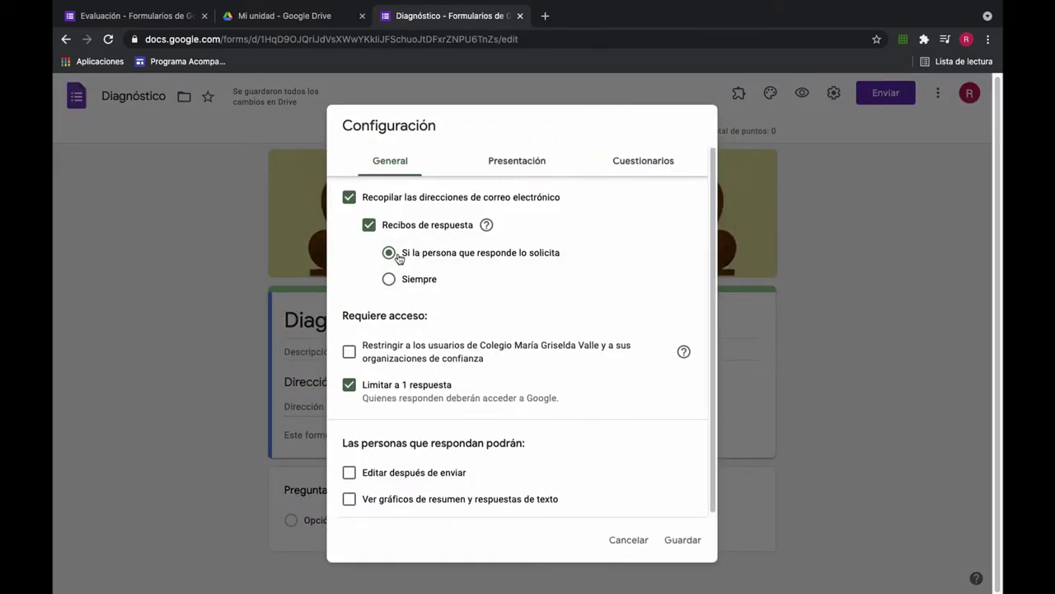
click(348, 196)
click(652, 161)
scroll(533, 347, down, 2)
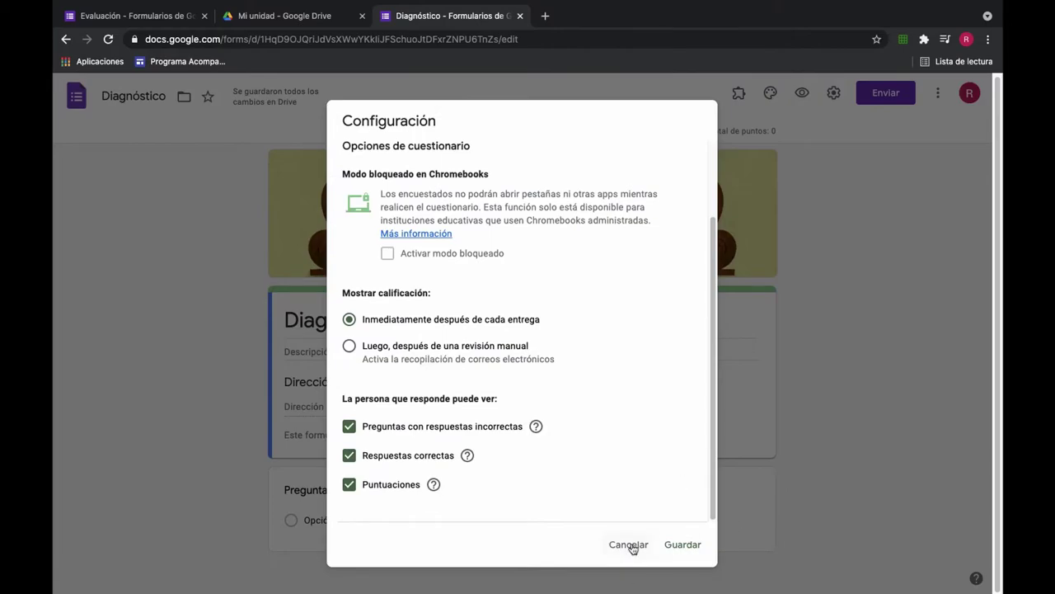
click(693, 546)
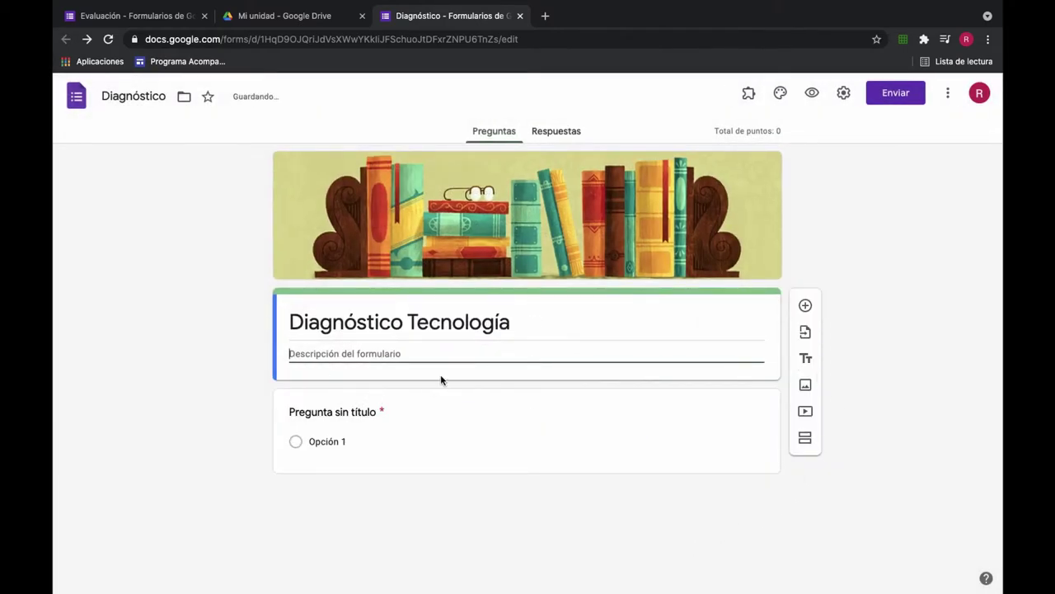
Step: Title the first question 'Nombre, apellido y Curso' and keep it as Respuesta breve with Obligatoria on
click(455, 426)
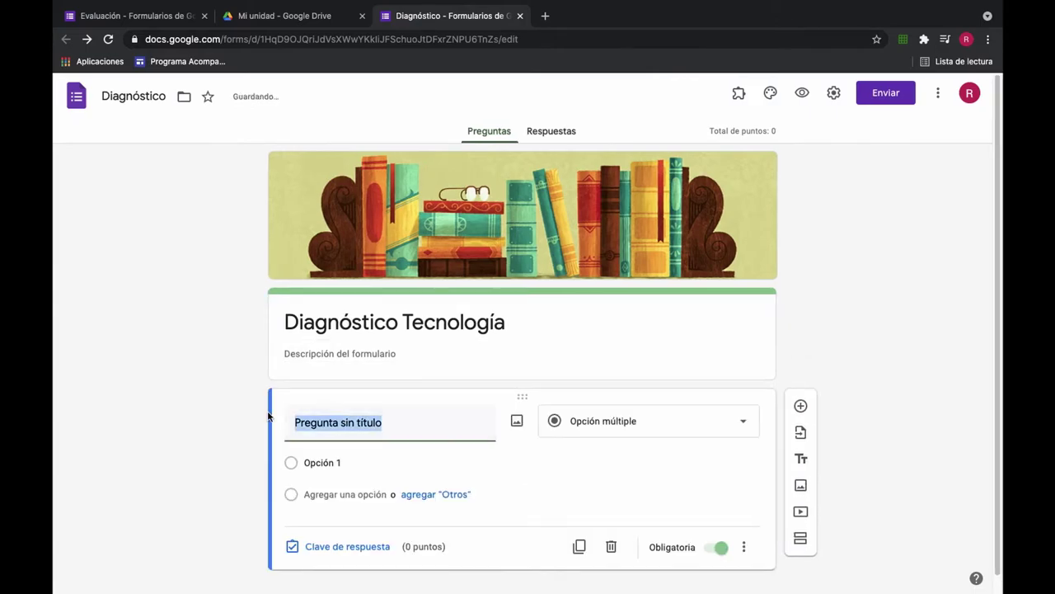
text(Non)
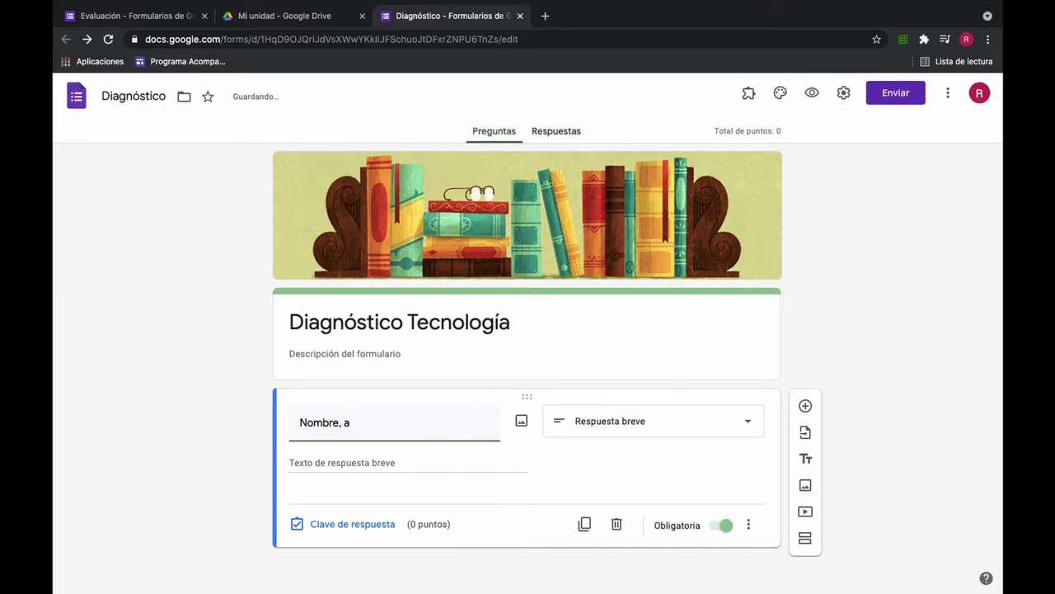
text(o y Curso)
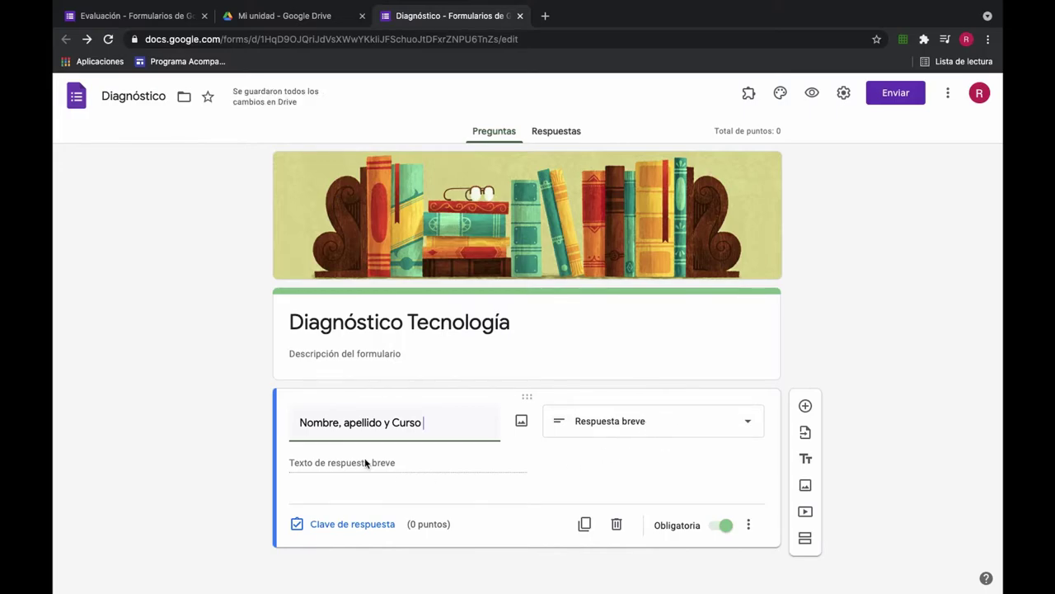
click(714, 431)
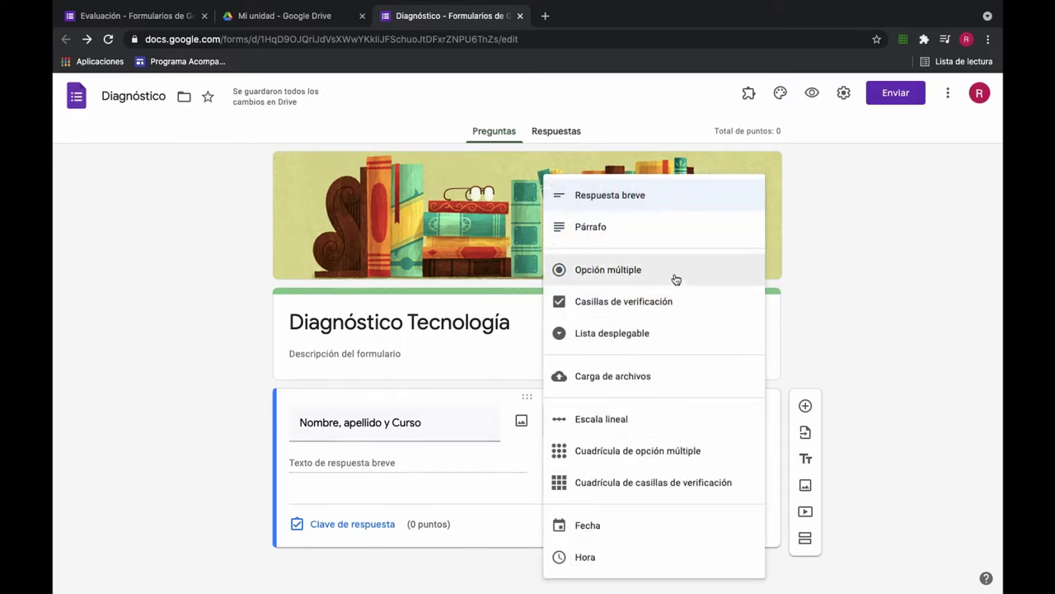
click(608, 198)
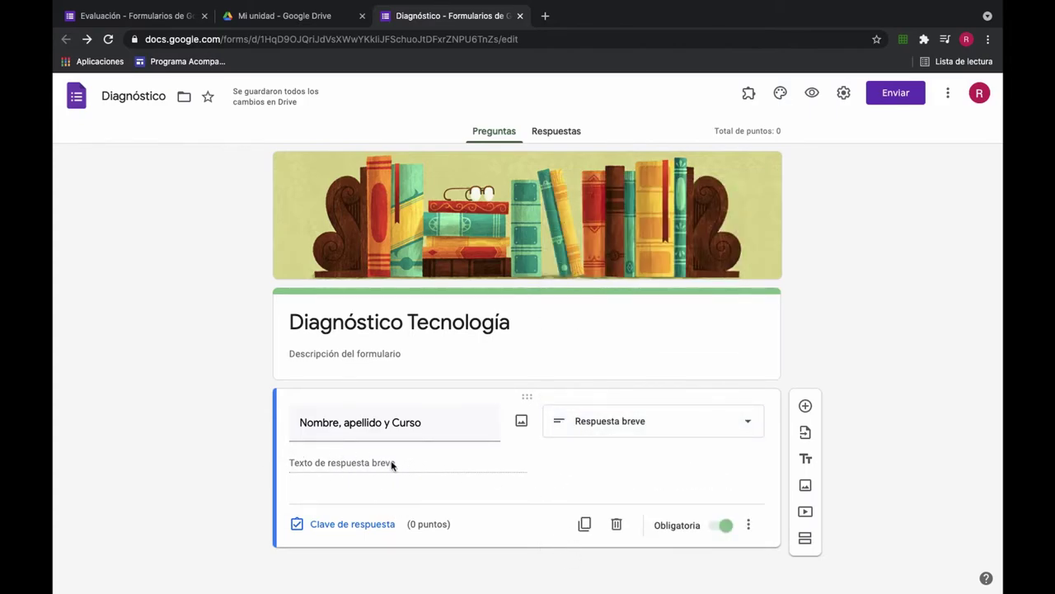
Step: From the Clase 3 form, import only the date question 'Fecha que realizas la actividad'
click(806, 432)
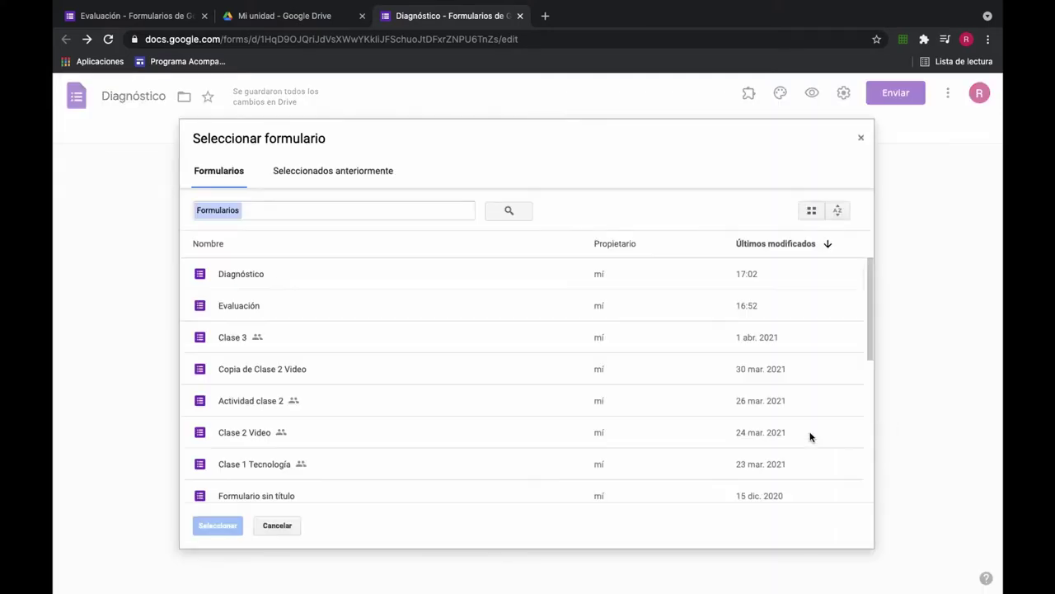
scroll(262, 462, down, 10)
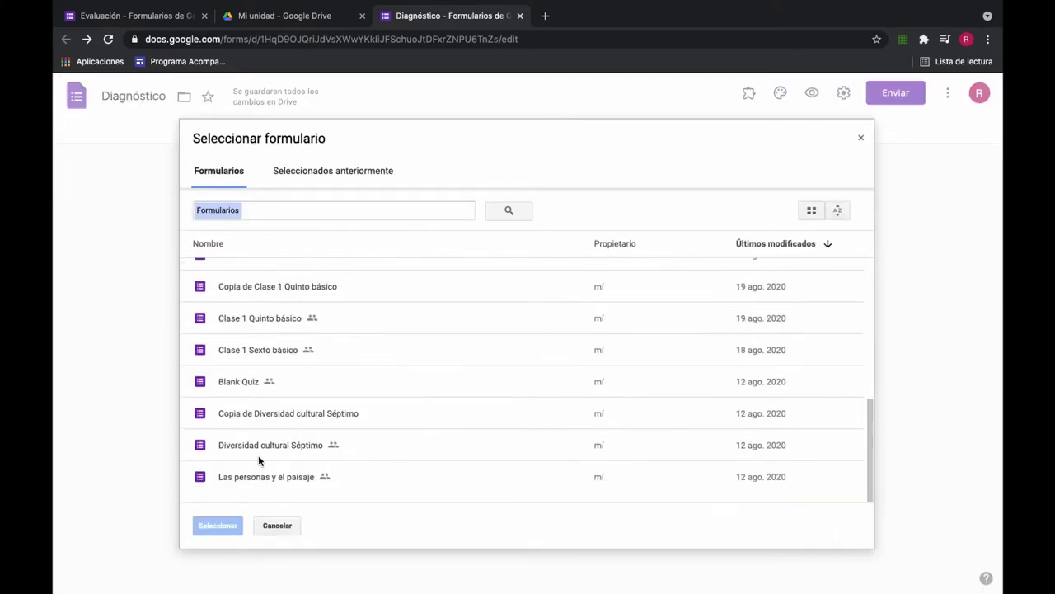
scroll(255, 334, up, 10)
scroll(239, 433, down, 10)
scroll(262, 305, up, 10)
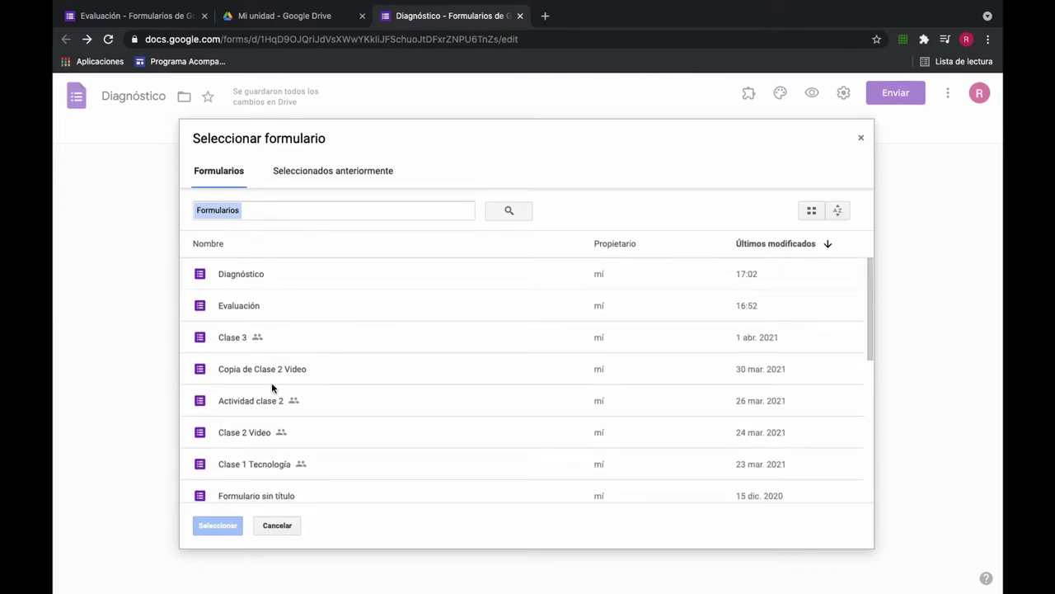
click(234, 343)
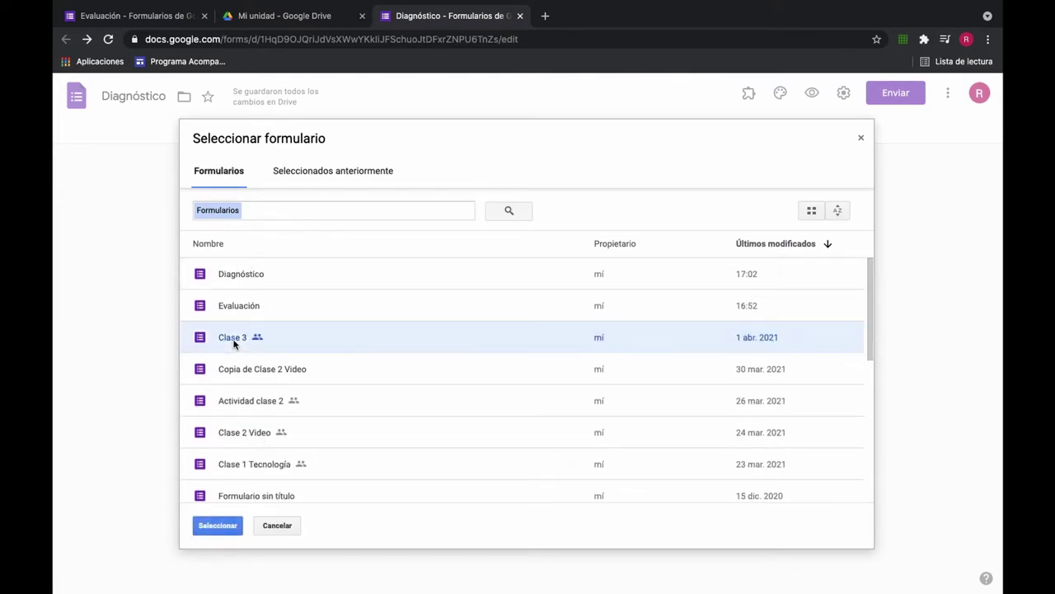
click(218, 525)
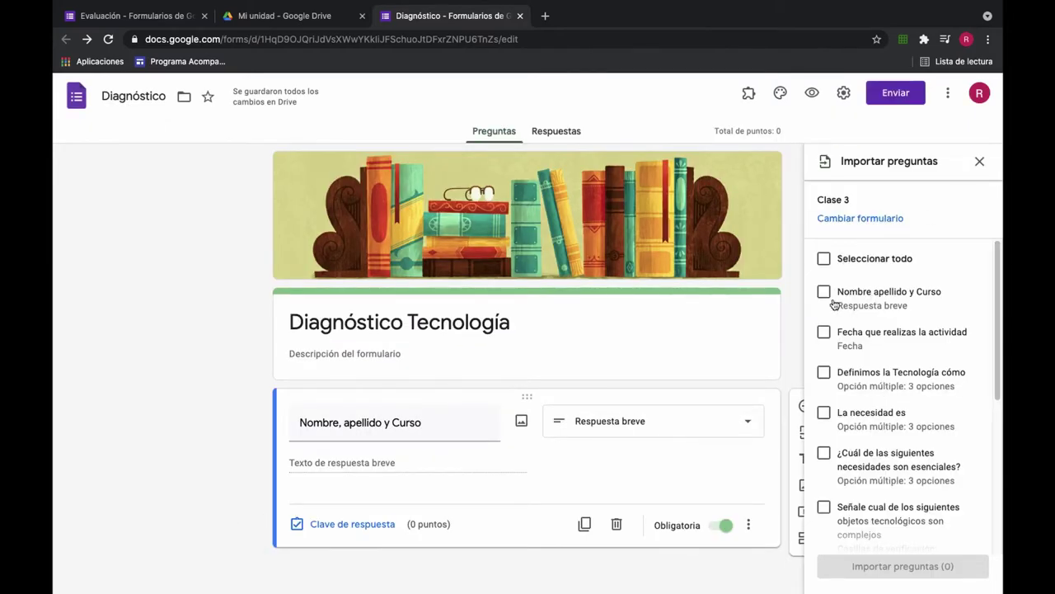
click(825, 332)
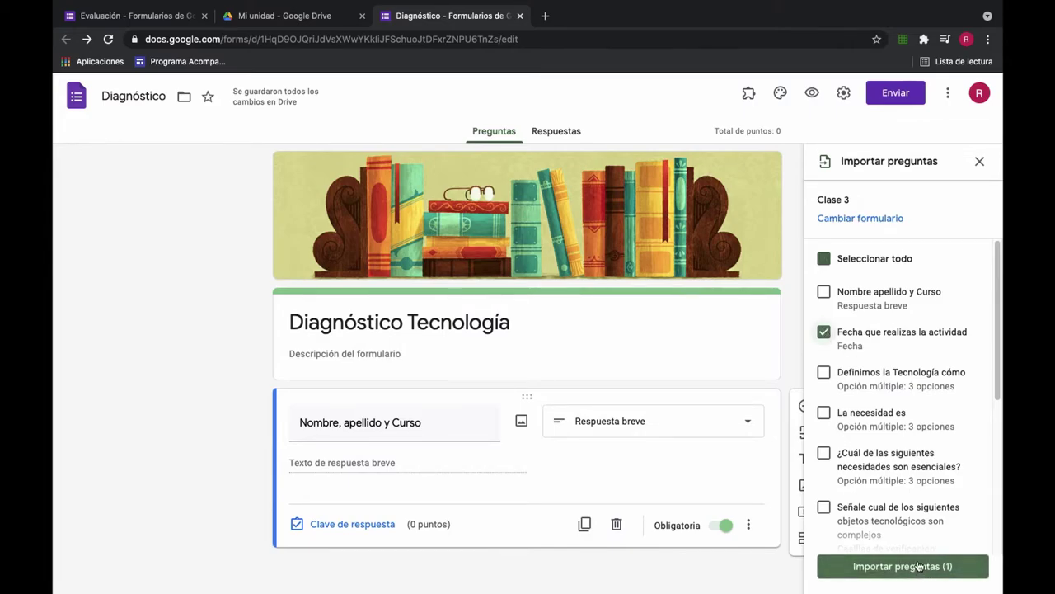
click(917, 566)
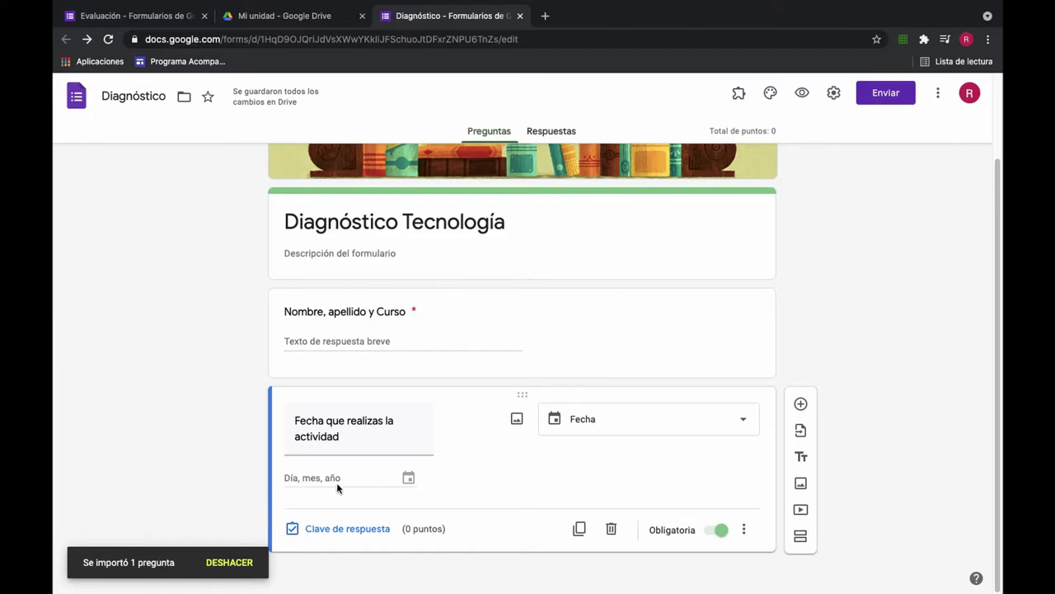
triple_click(410, 427)
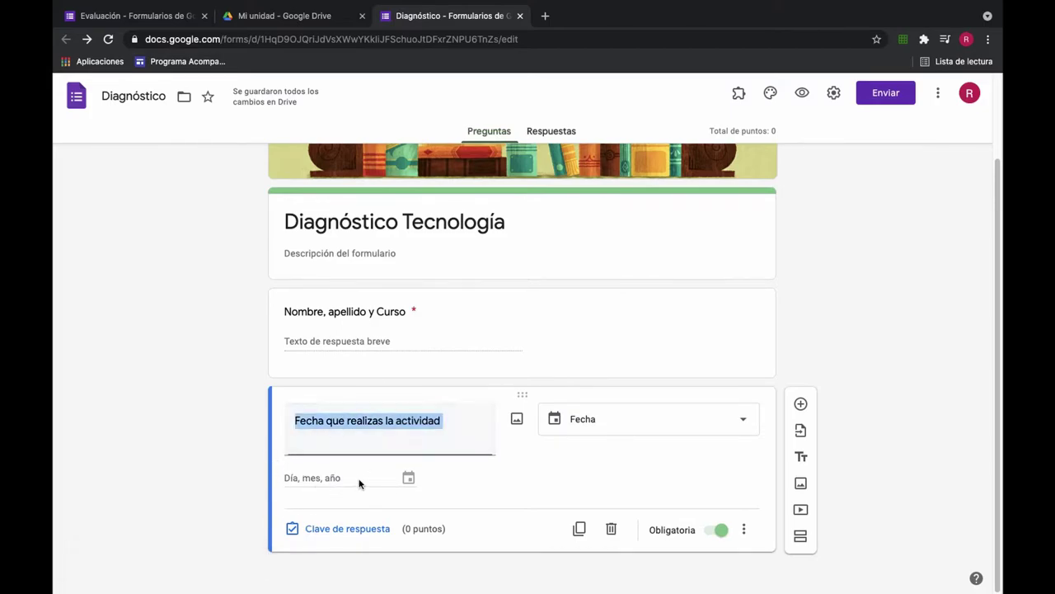
click(643, 346)
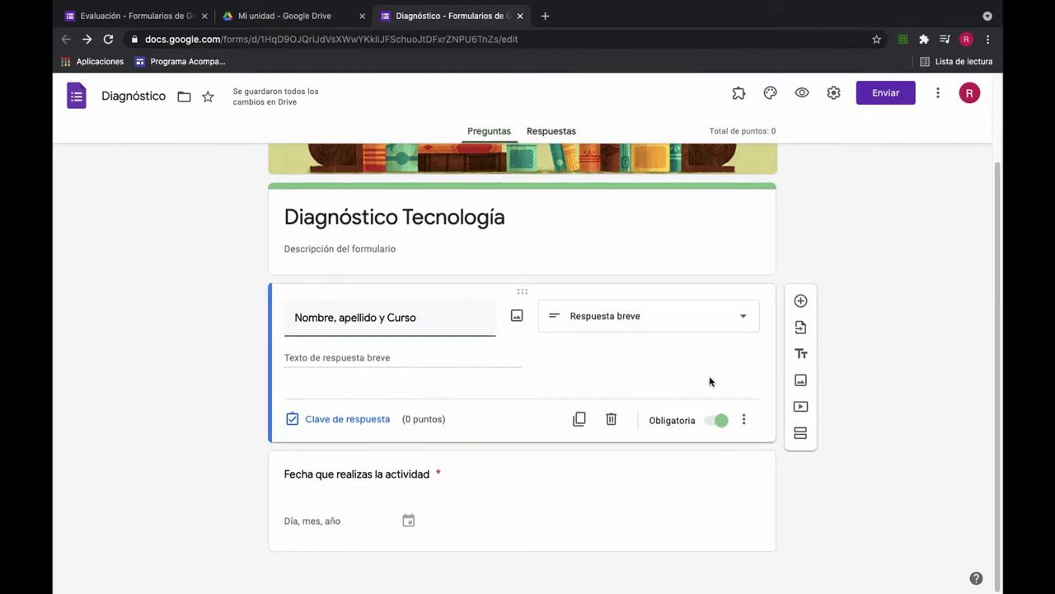
click(553, 515)
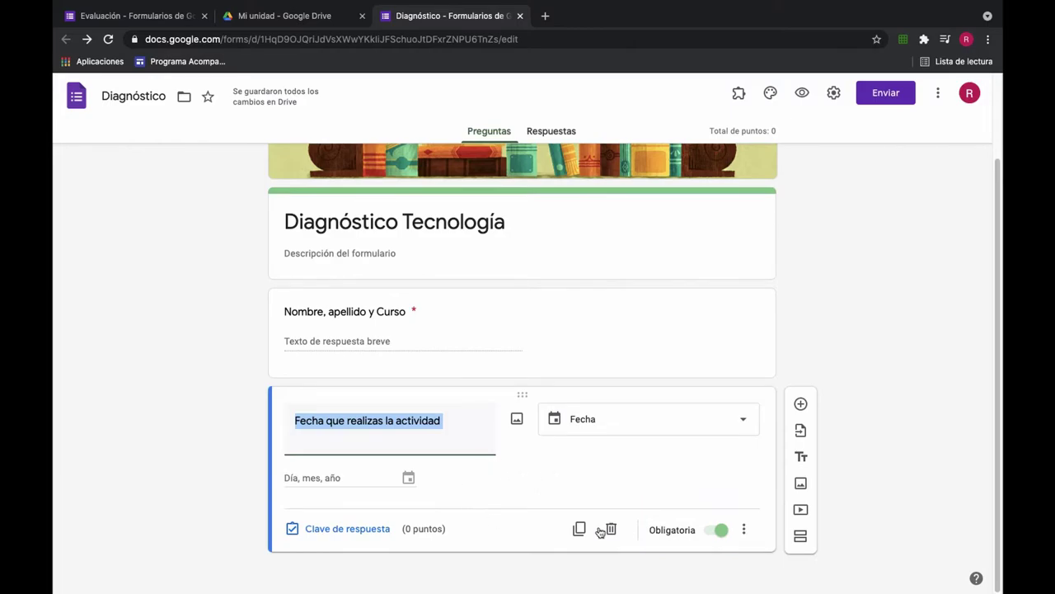
click(652, 326)
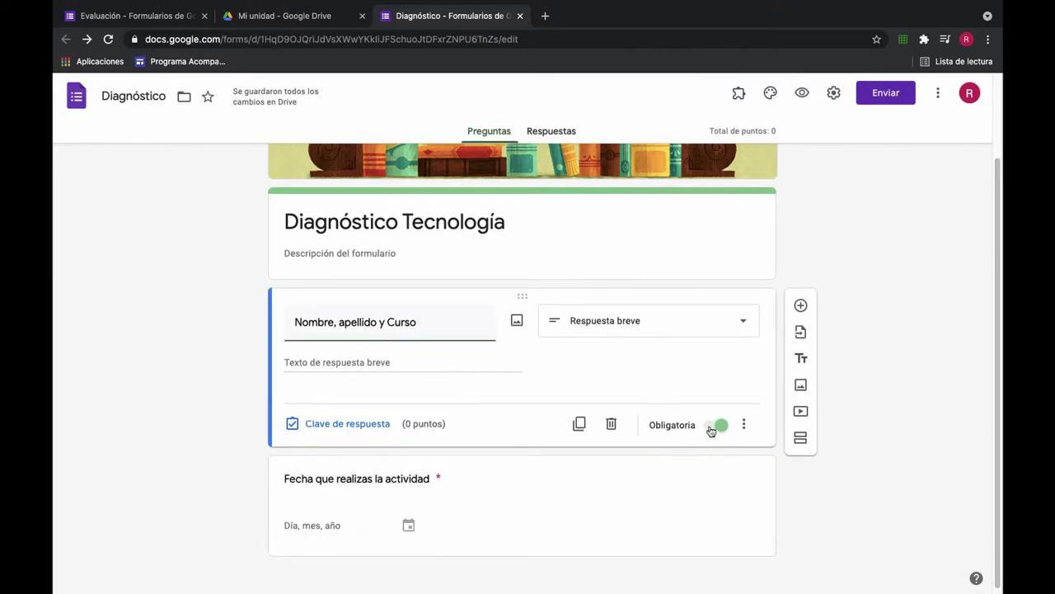
click(699, 502)
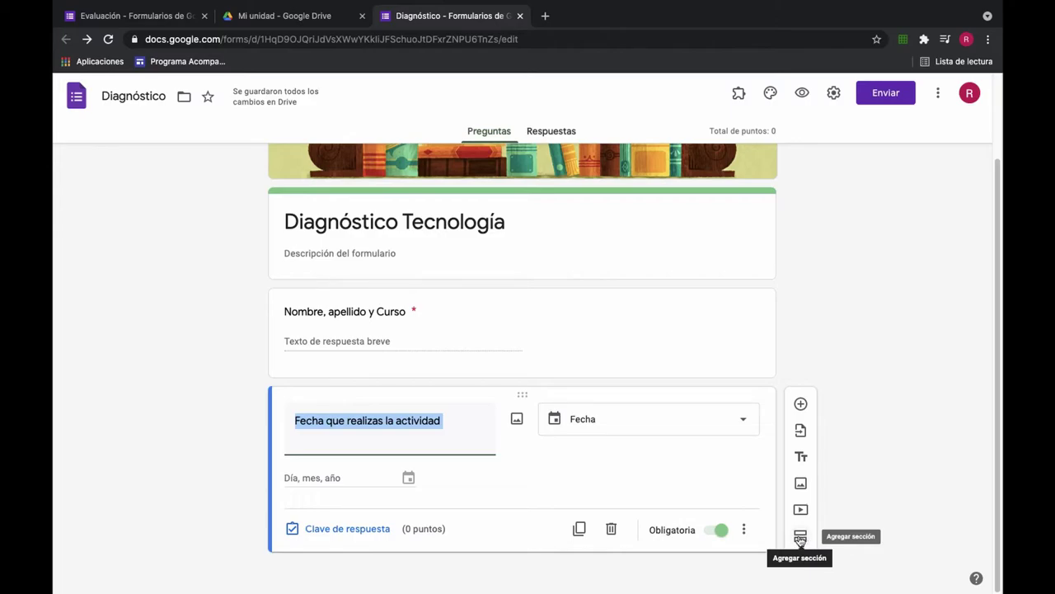
Step: Add a new section after the date question
click(800, 540)
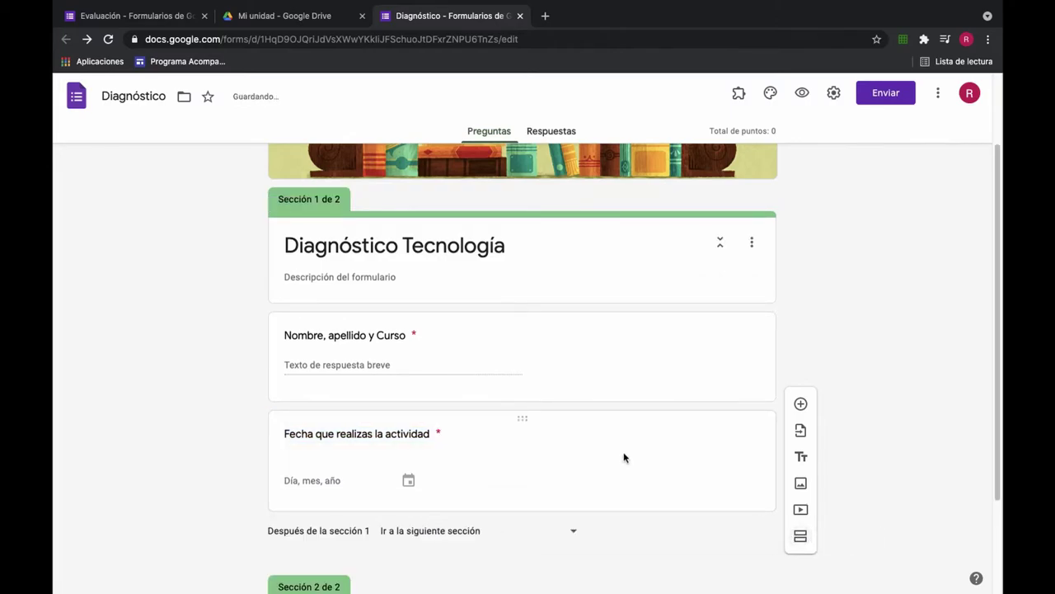
scroll(624, 458, down, 3)
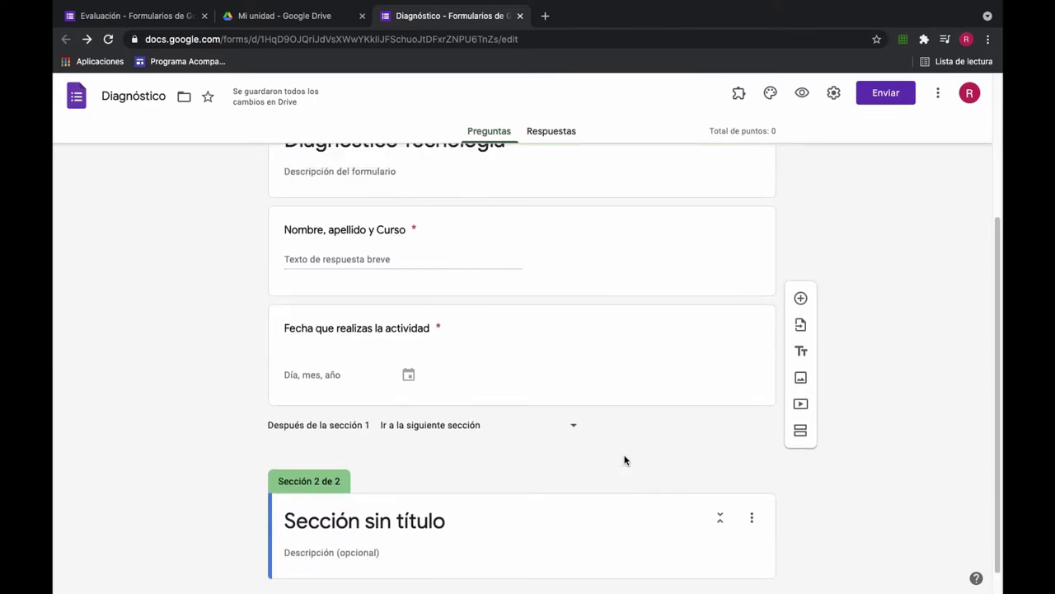
scroll(624, 460, up, 3)
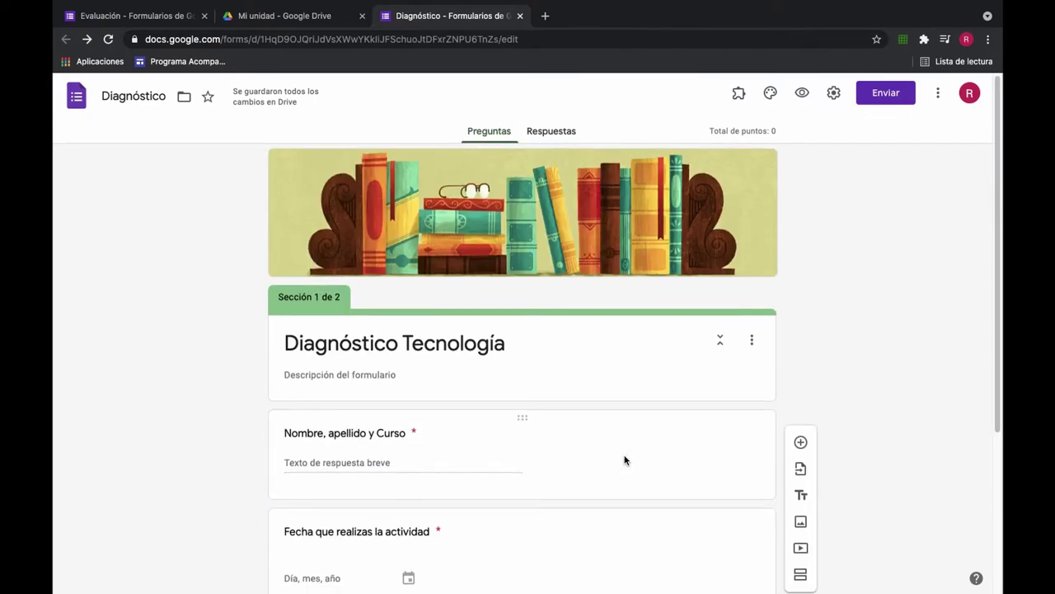
scroll(624, 460, down, 1)
scroll(625, 458, down, 3)
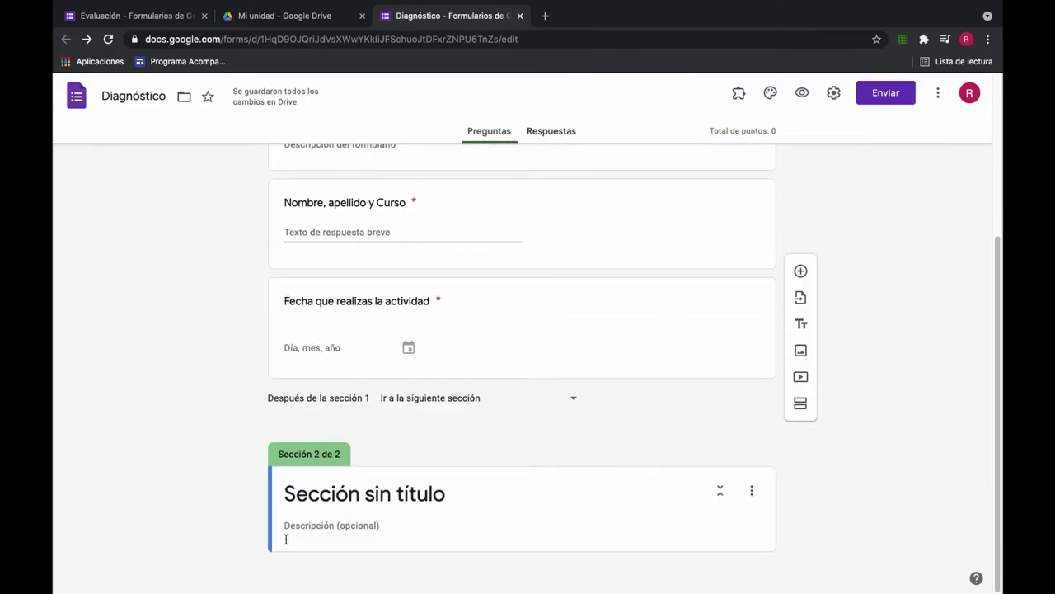
Step: Title the second section 'Lee atentamente las preguntas'
click(458, 497)
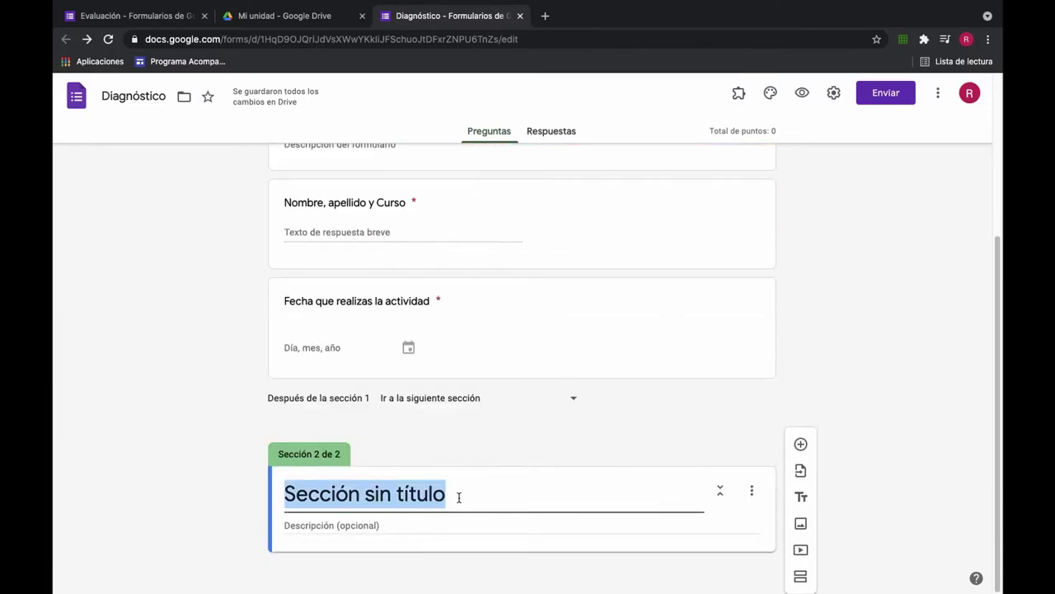
key(BackSpace)
text(Le)
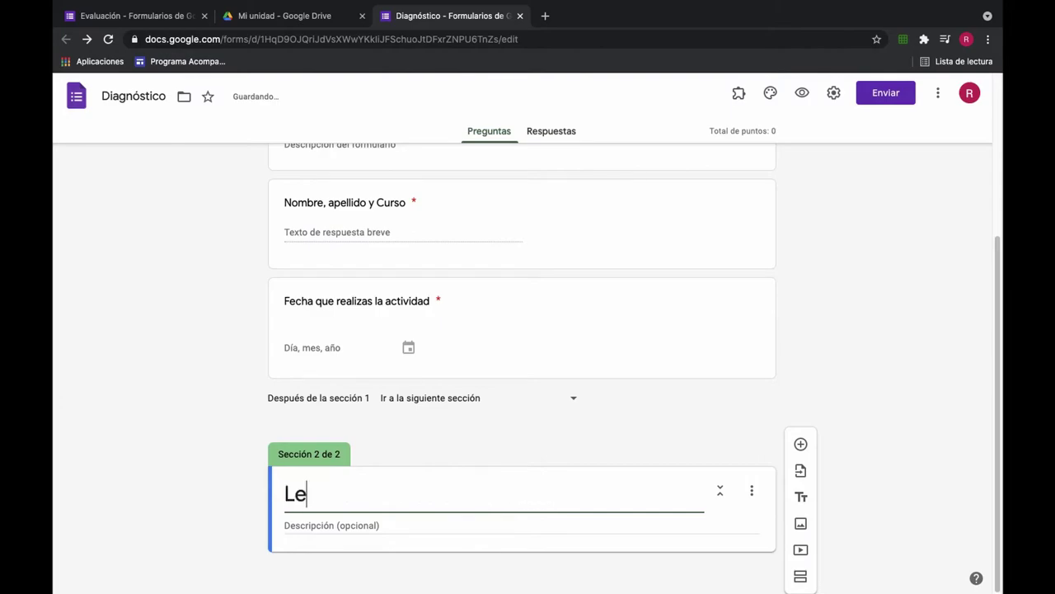
text(e atenta)
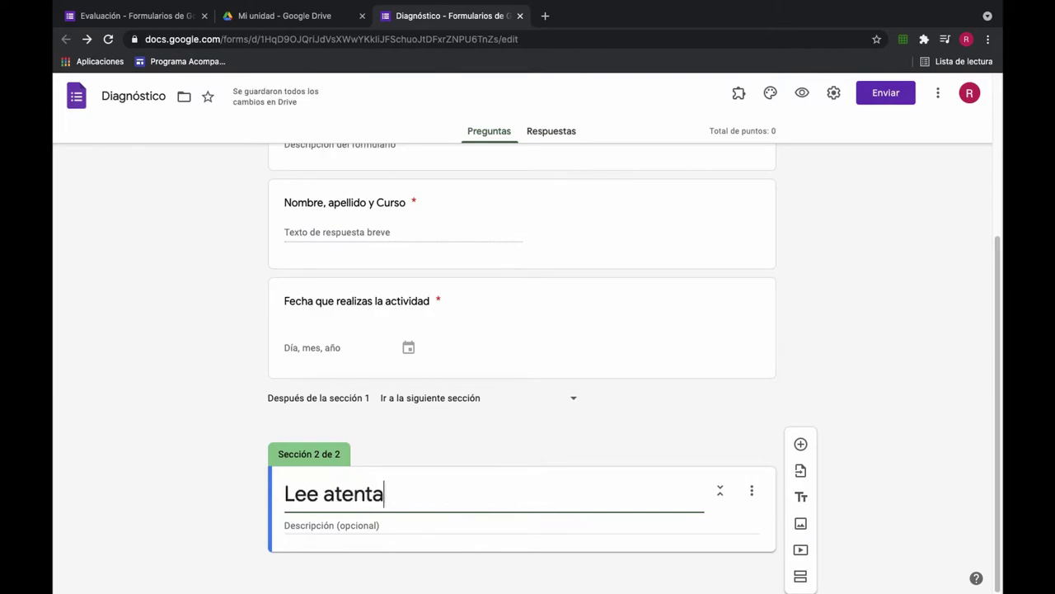
text(mente las)
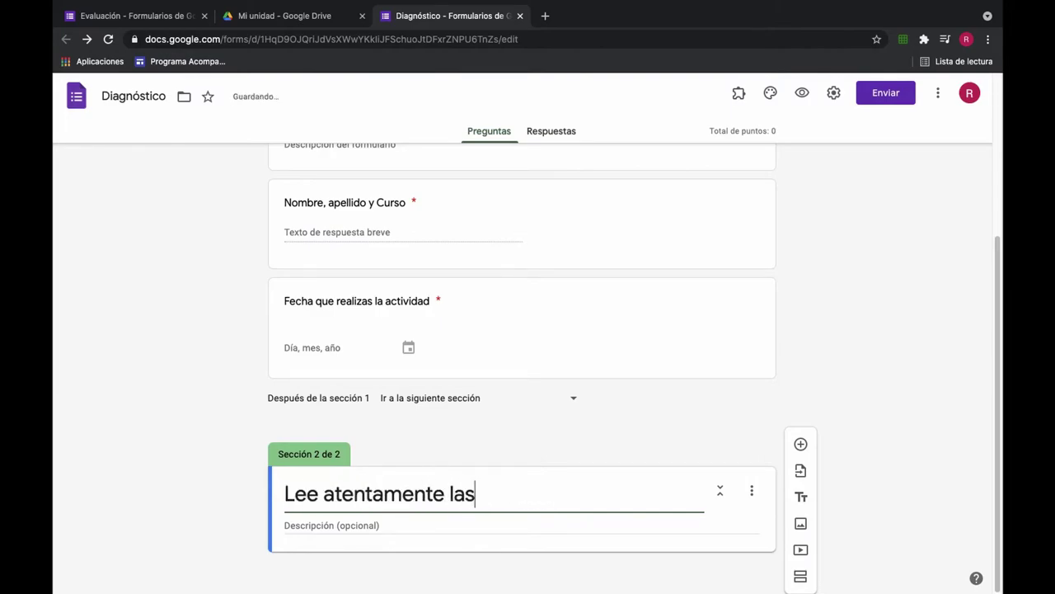
text( preguntas)
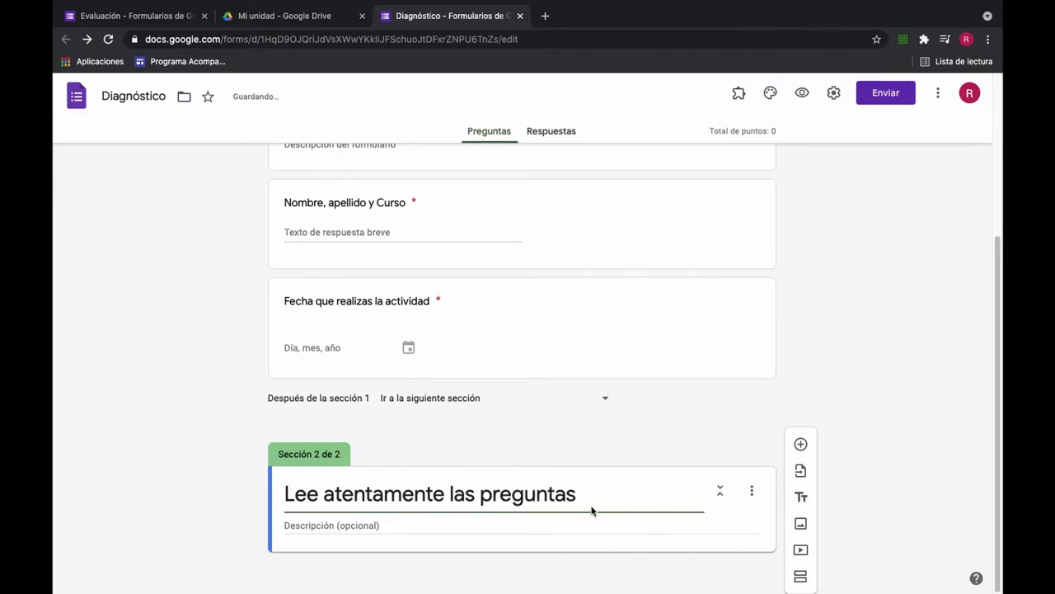
click(613, 446)
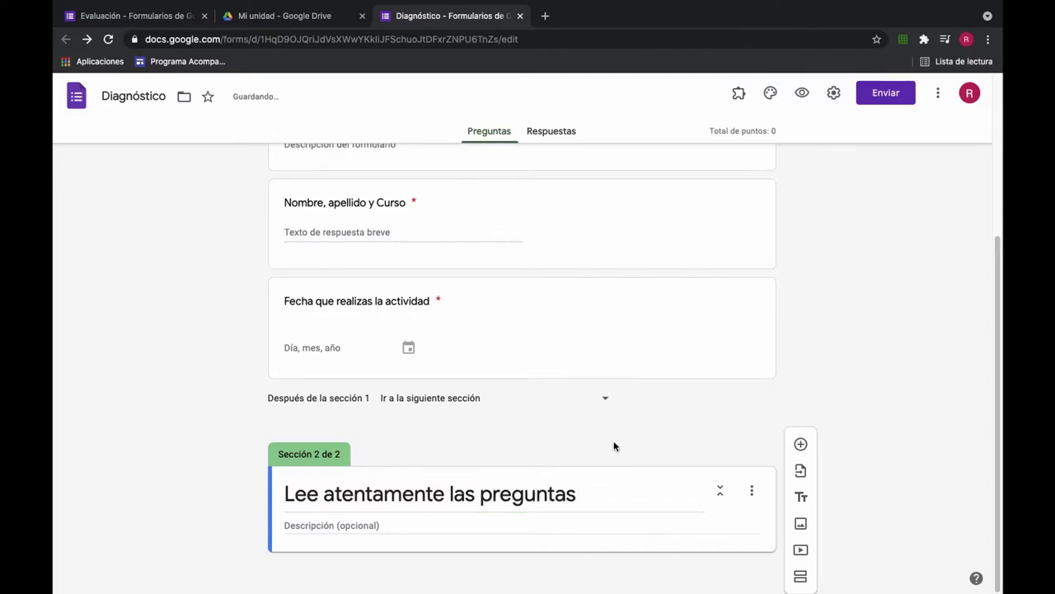
Step: Add question 'La necesidad es' with options on creating objects, human energy, and carencia with desire to satisfy it
click(800, 446)
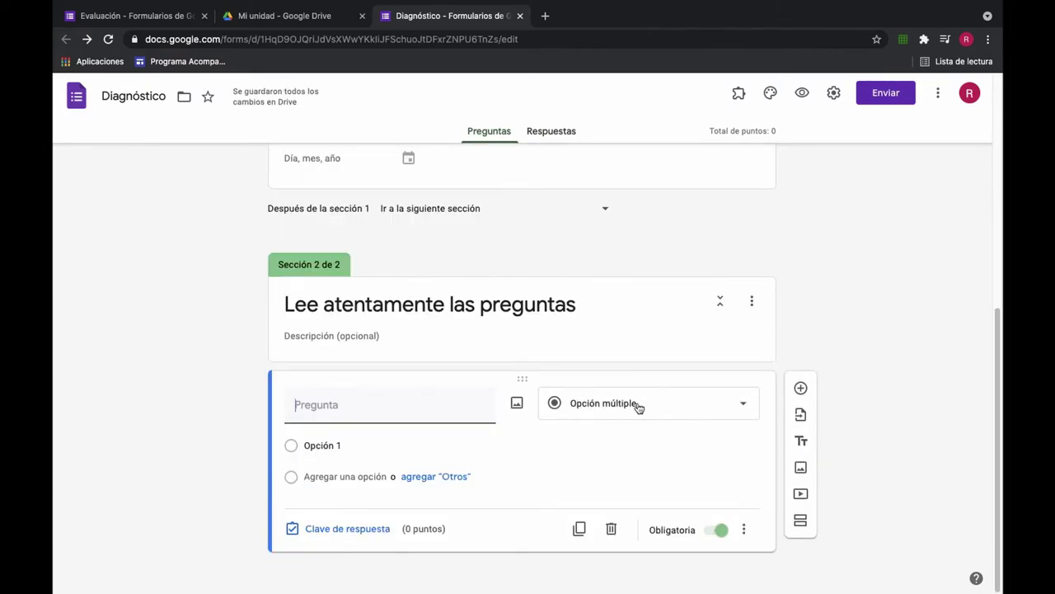
right_click(390, 404)
click(401, 497)
click(322, 445)
text(La acción de crear objetos tecnológicos)
key(Return)
text(La energía del ser humano para realizar actividades)
key(Return)
text(La sensación de carencia unida al deseo de satisfacerla)
Step: Extend the first option with 'simples y complejos' and move the carencia option to second place
click(472, 446)
text(simples y complejos)
scroll(555, 459, down, 2)
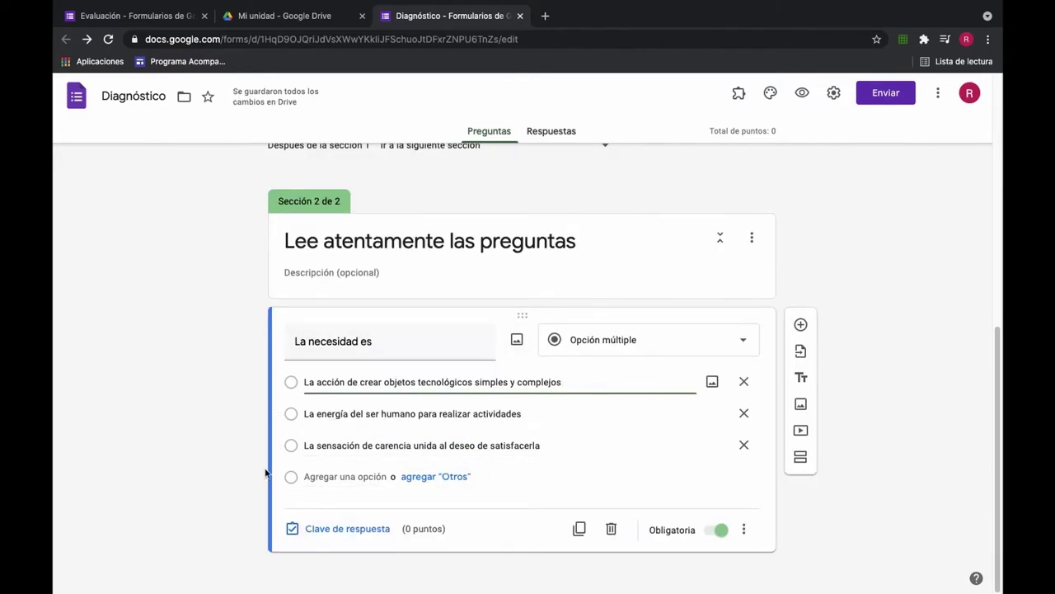
click(459, 477)
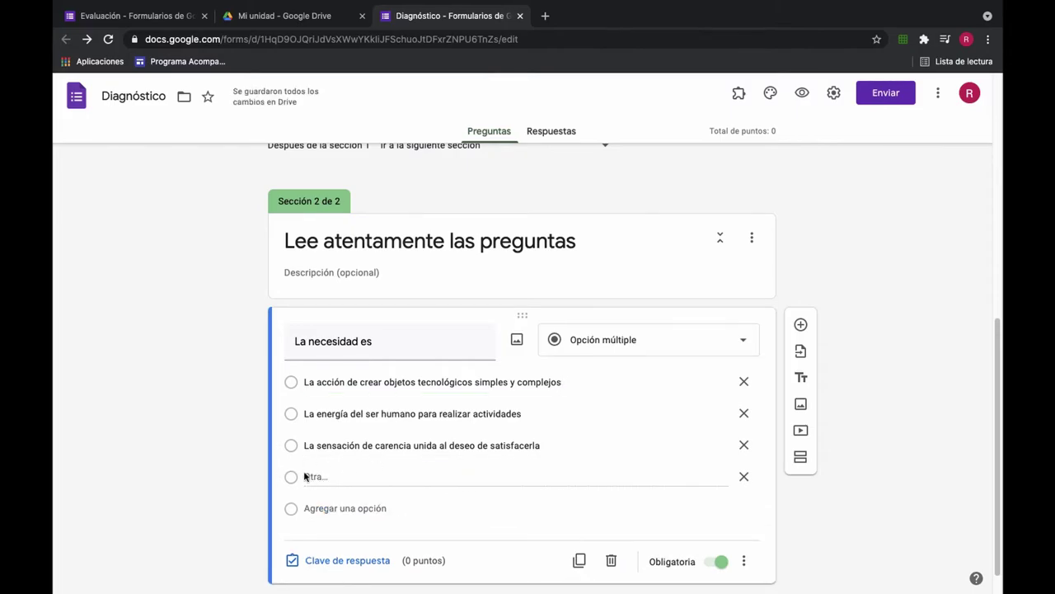
click(744, 476)
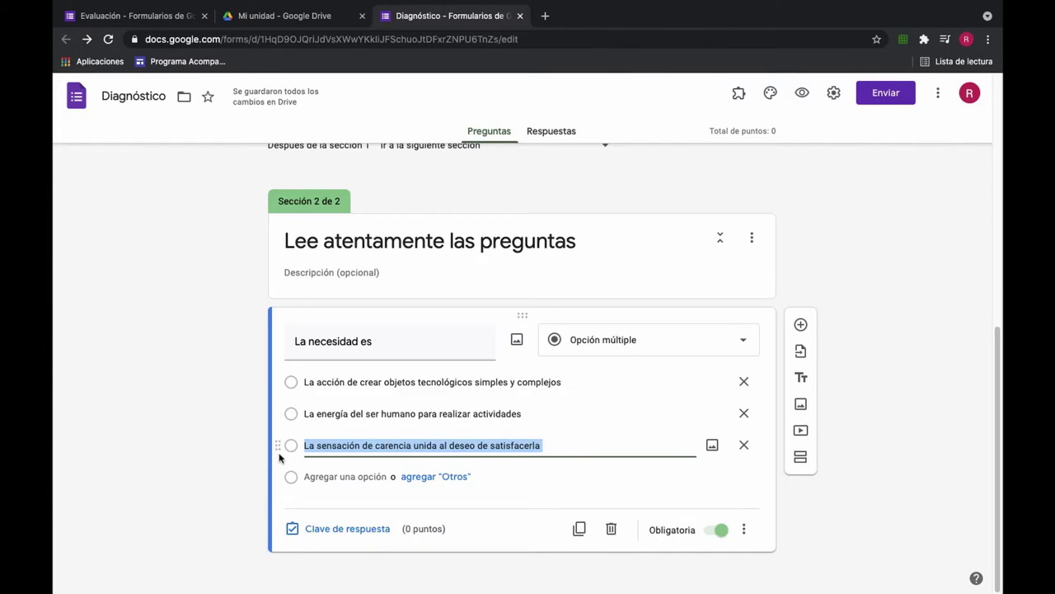
drag(275, 447, 288, 415)
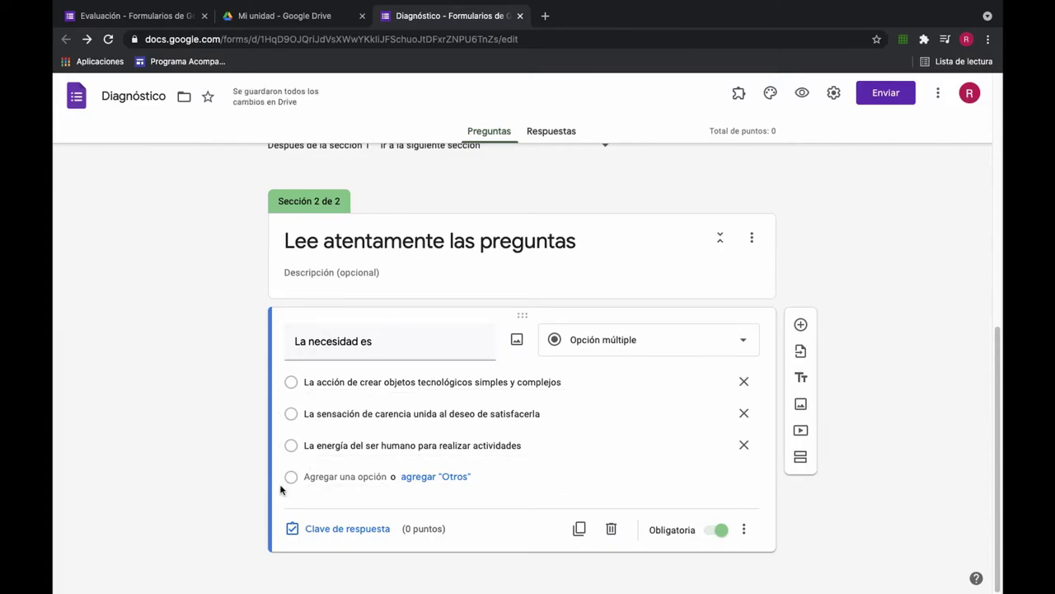
Step: In the answer key, make 'La sensación de carencia…' correct and worth 1 point
click(326, 529)
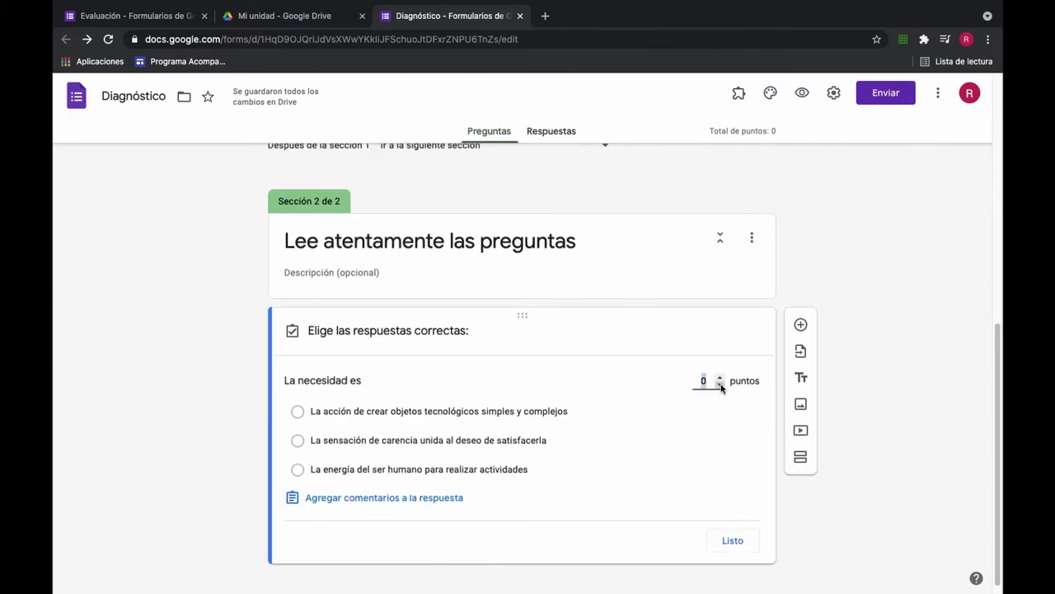
click(720, 376)
click(297, 440)
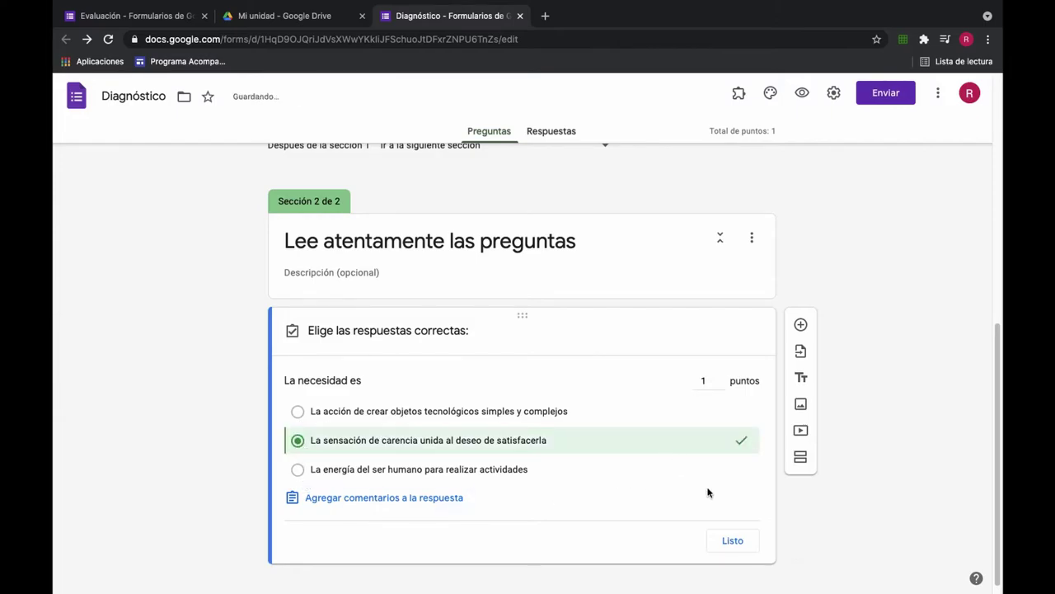
click(733, 541)
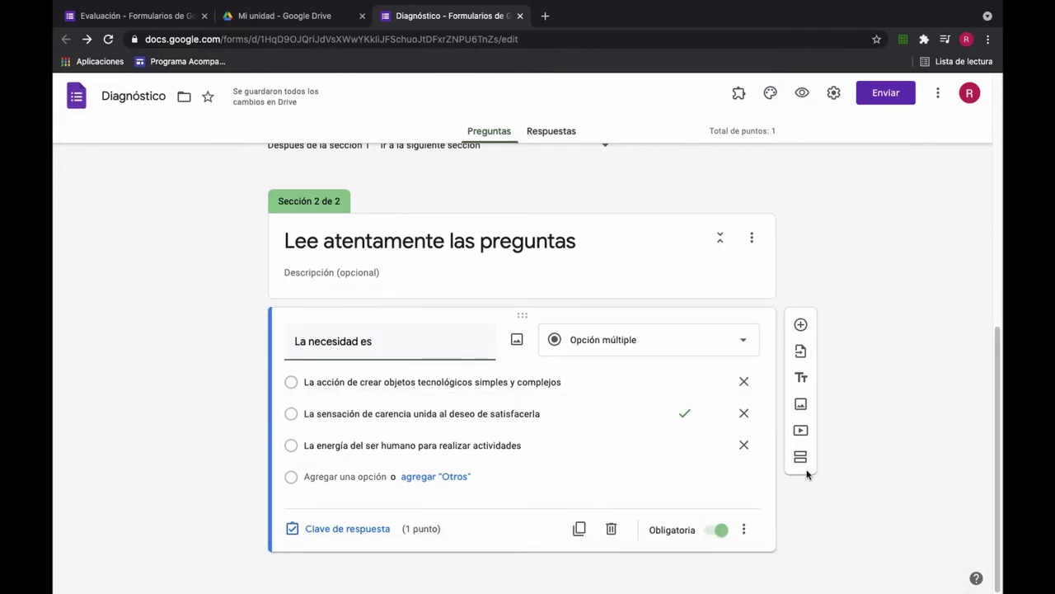
Step: Add a checkbox question titled '¿Cuál de los siguientes objetos son tecnológicos simples ?'
click(801, 324)
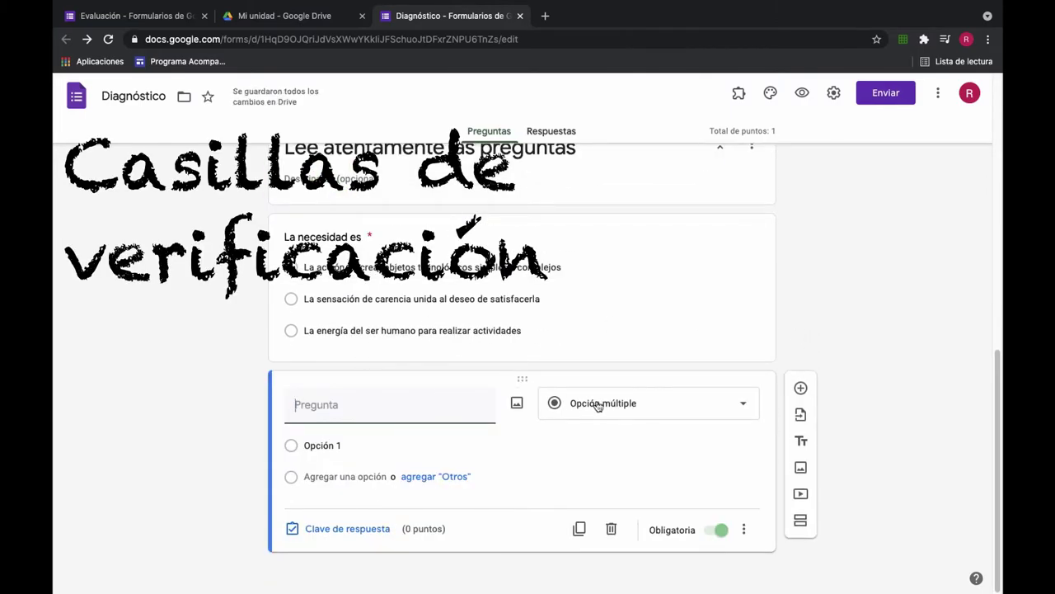
click(646, 412)
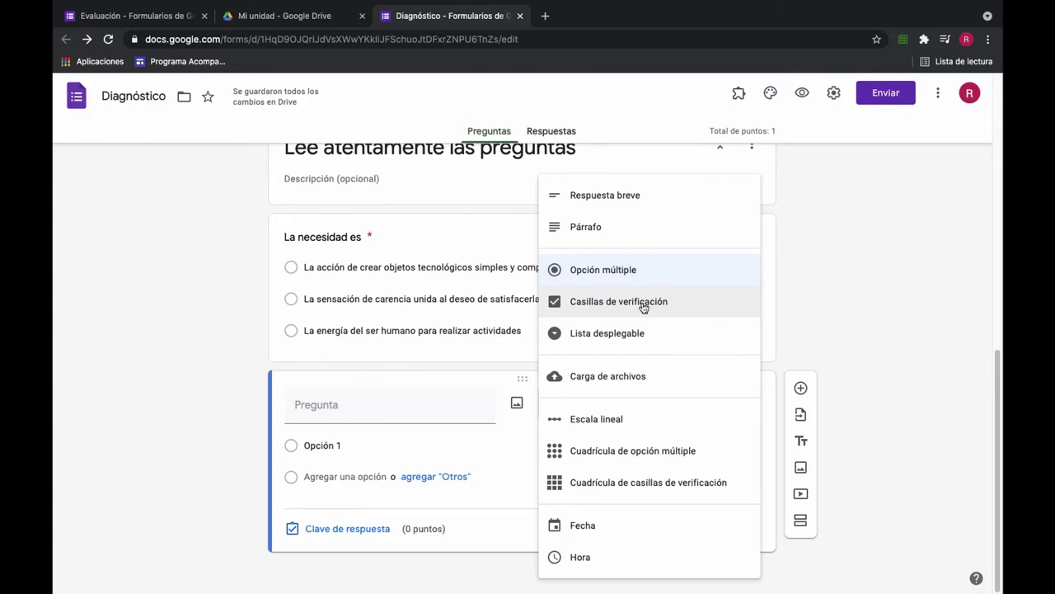
click(644, 302)
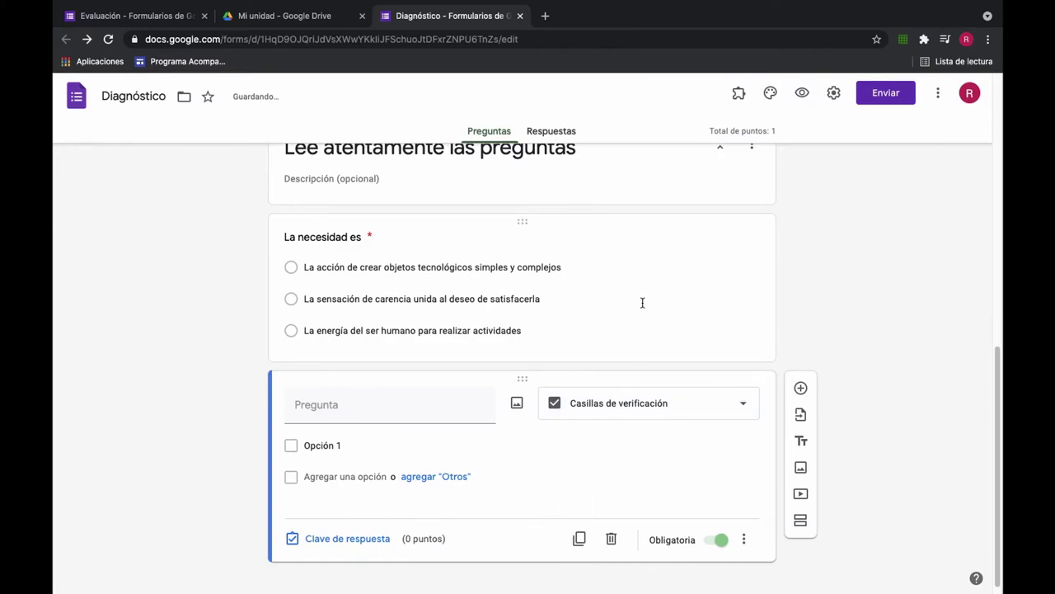
click(379, 408)
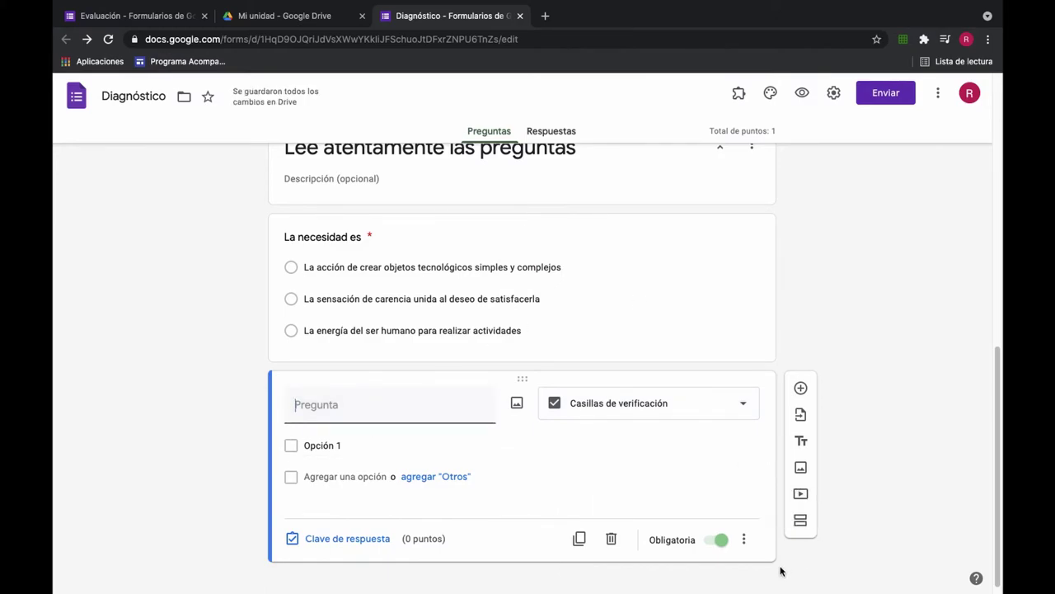
text(C)
key(BackSpace)
key(BackSpace)
text(¿)
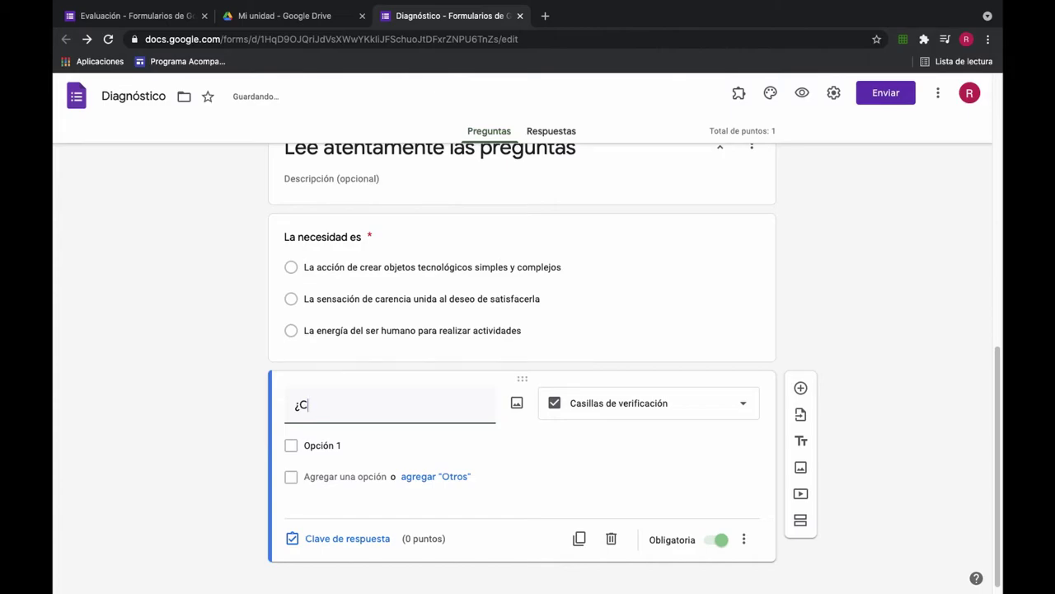
text(Cuál de los siguientes objetos son)
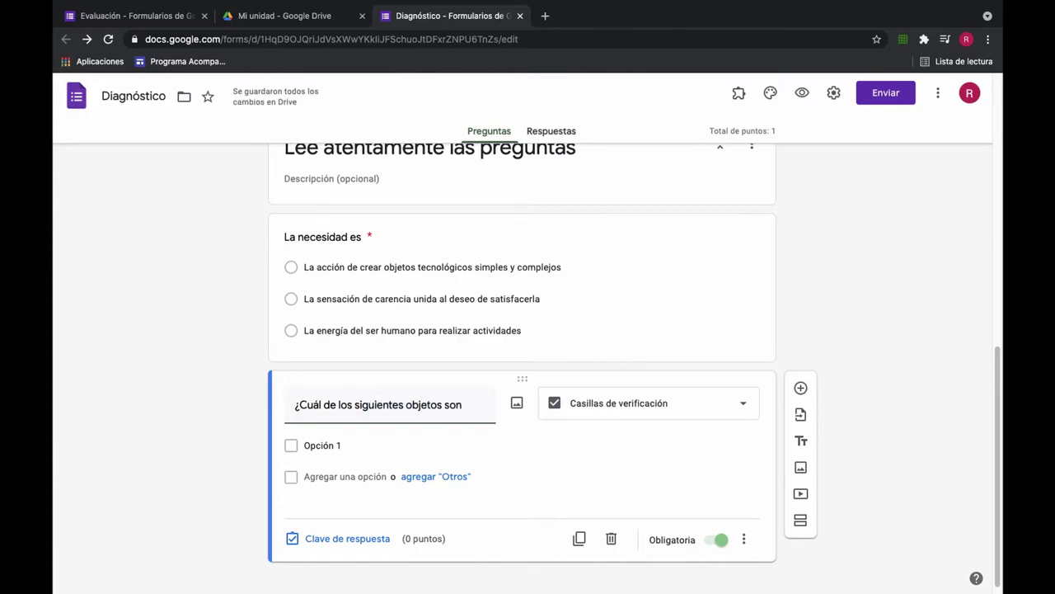
text( tecnológicos simples ?)
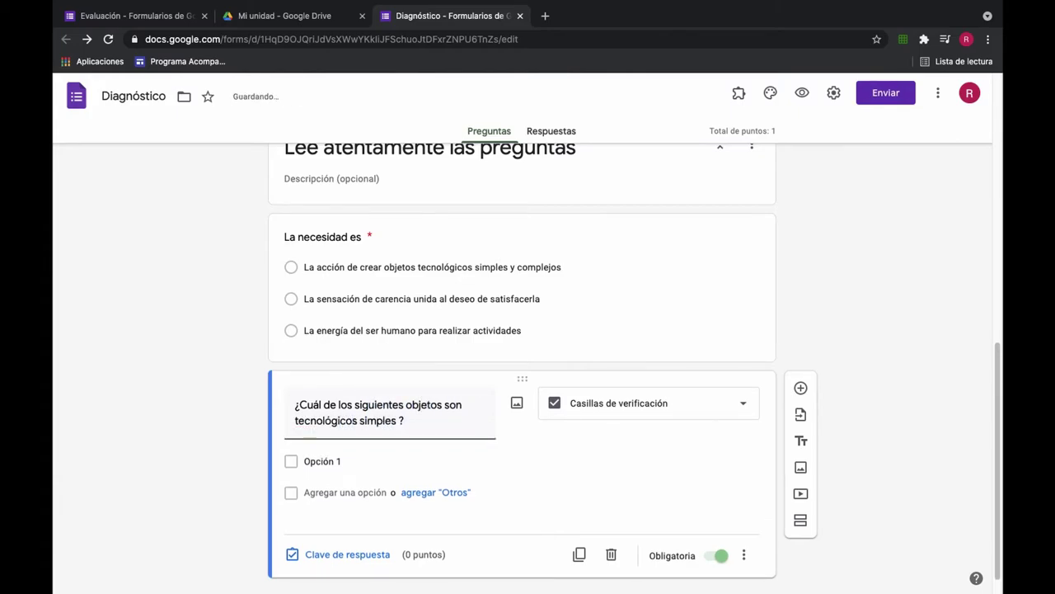
Step: Enter the options Lápiz, Computador, Sacapunta and Calculadora
click(322, 461)
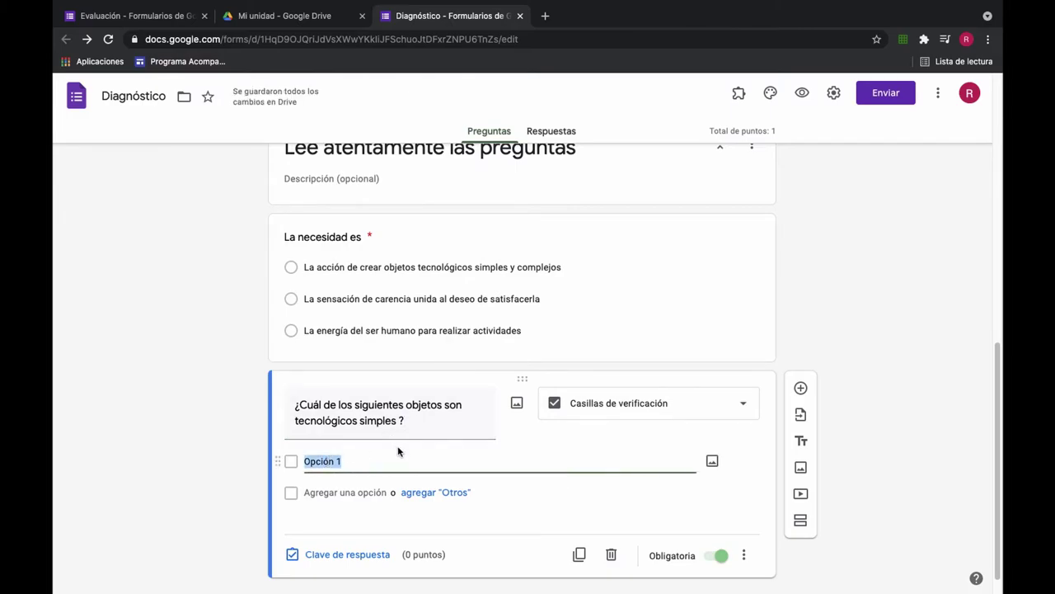
text(Lápiz)
key(Return)
text(Computador)
key(Return)
text(Saca)
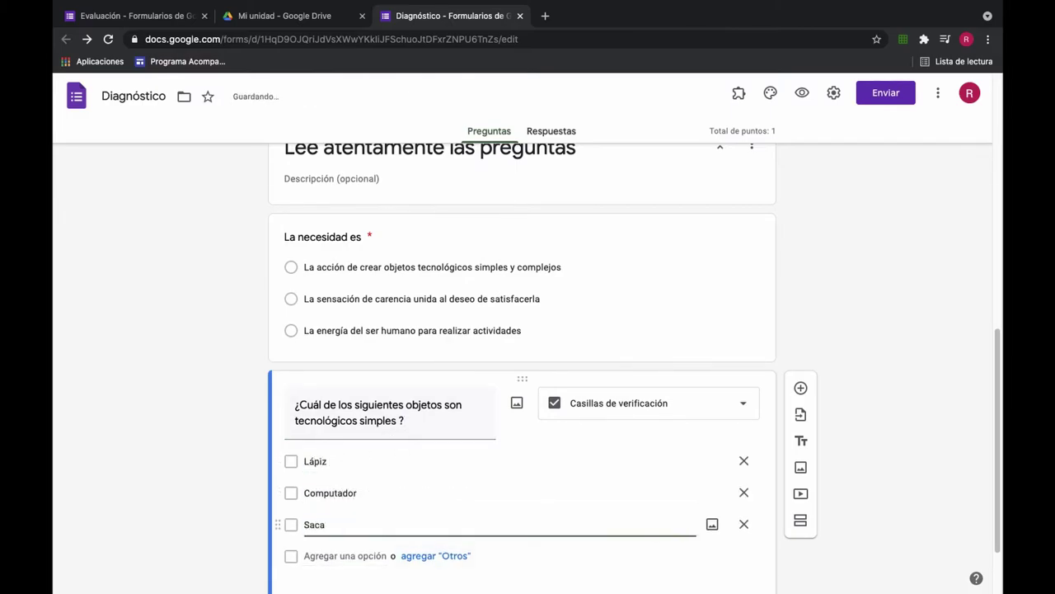
text(punta)
key(Return)
text(Calculadora)
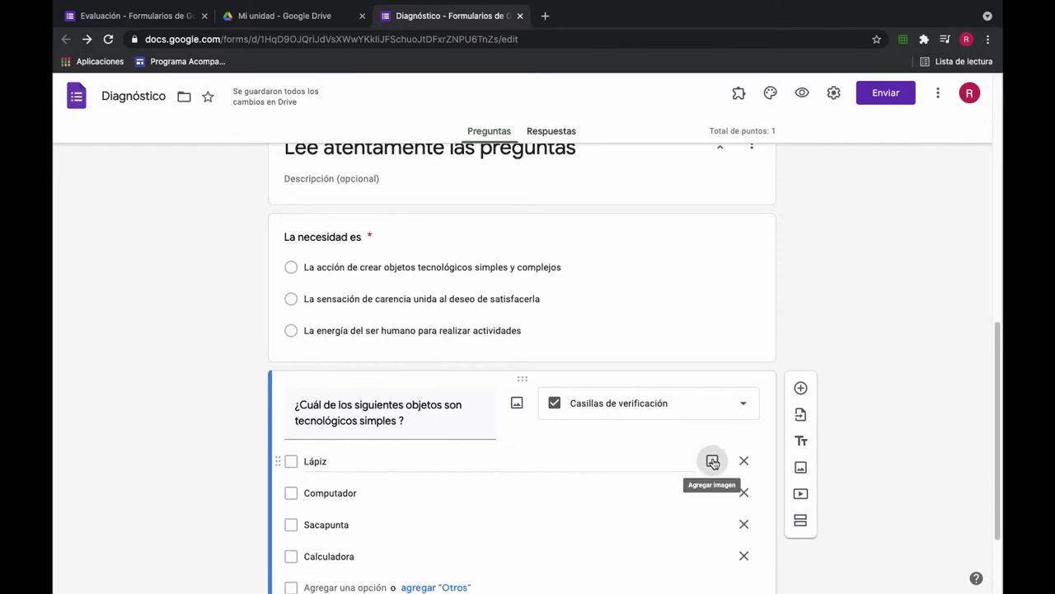
Step: Start adding an image to the Lápiz option and browse the My Drive images in the Google Drive picker
click(713, 461)
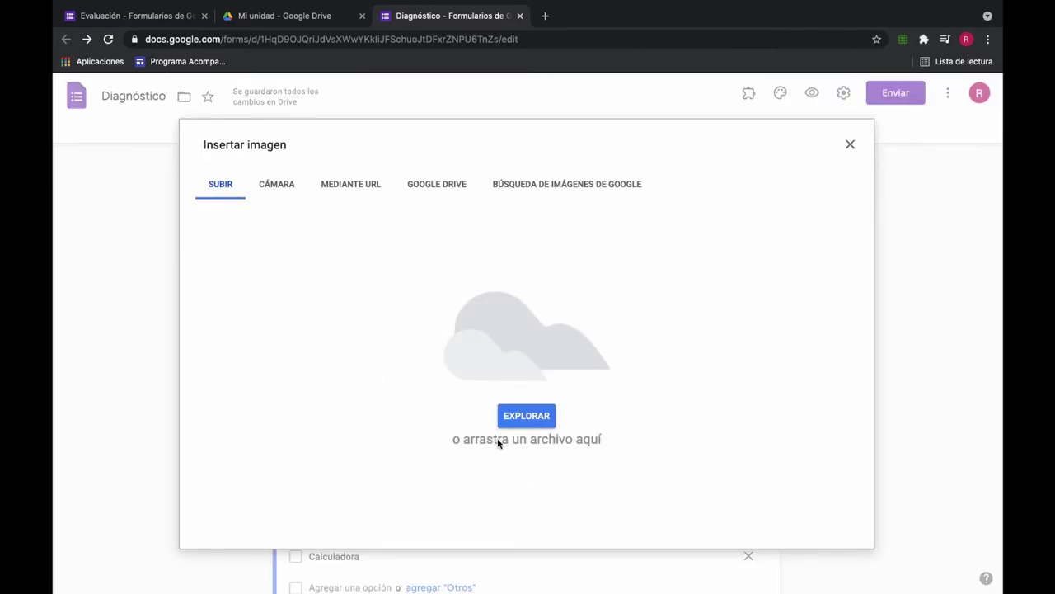
click(521, 420)
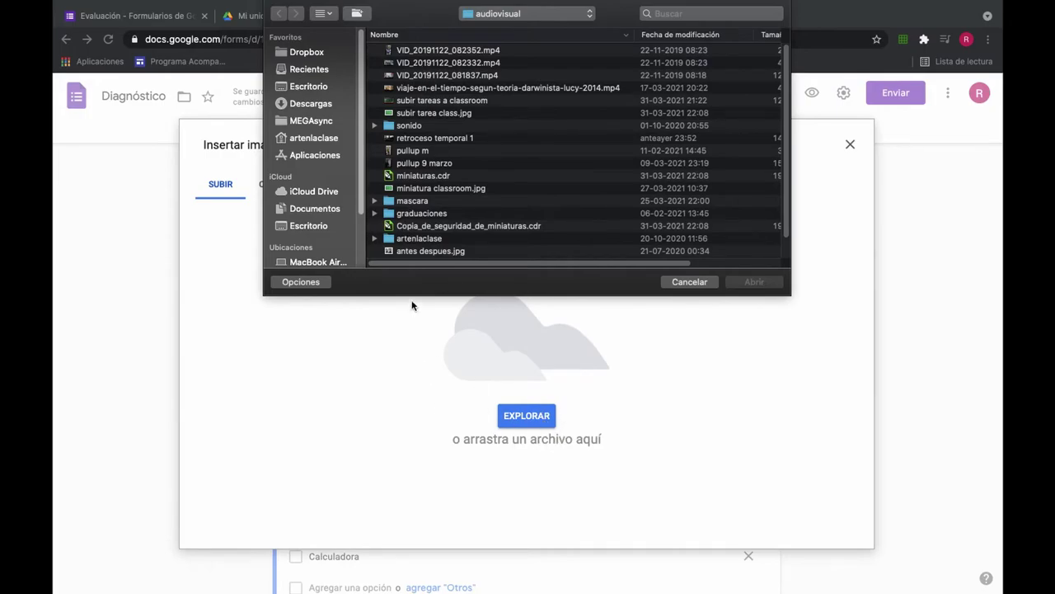
click(688, 282)
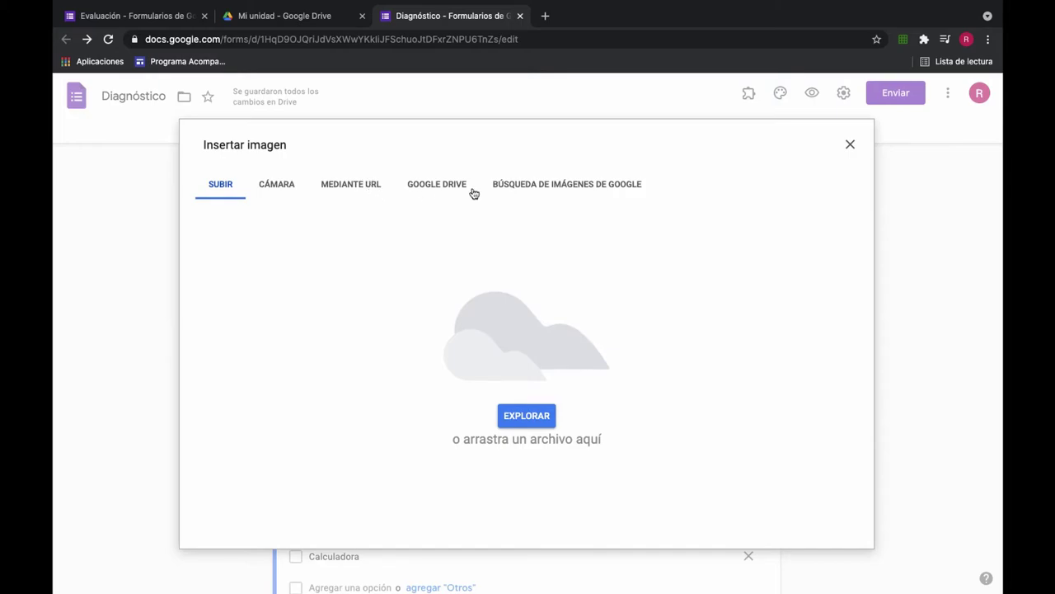
click(437, 186)
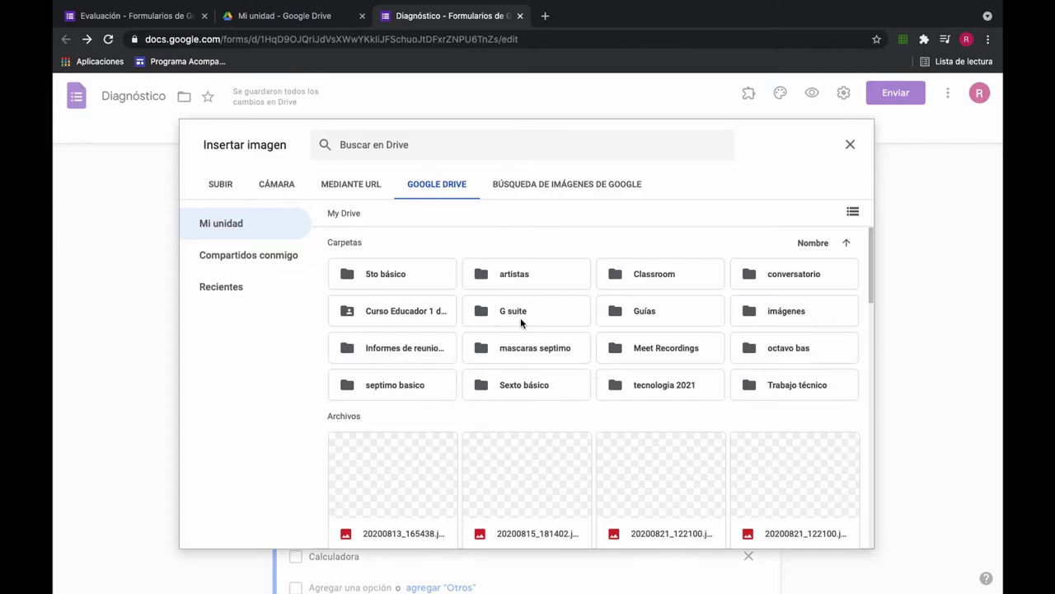
scroll(495, 378, down, 3)
scroll(501, 382, up, 1)
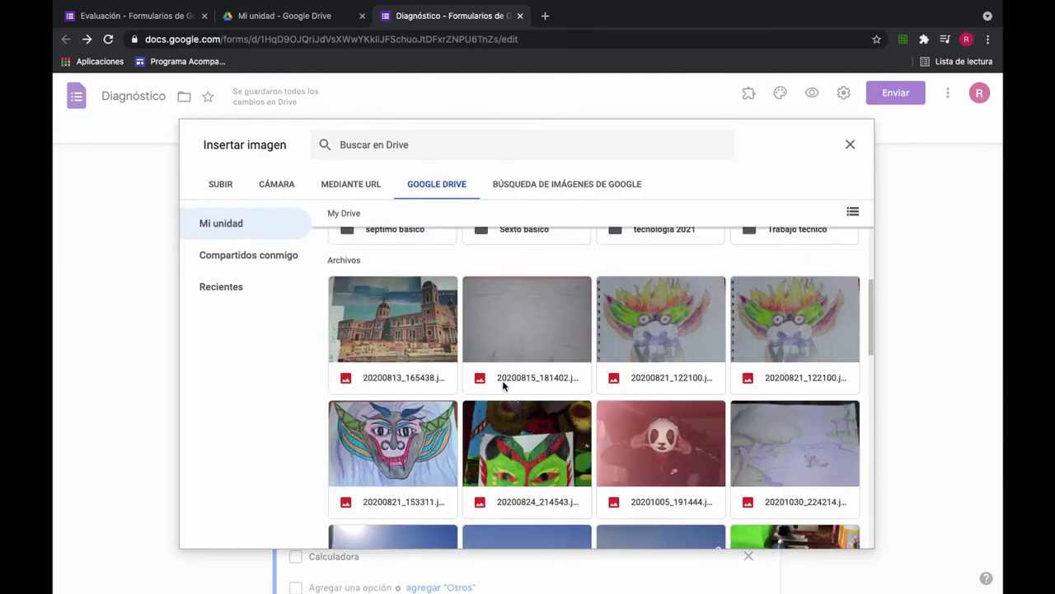
scroll(503, 385, up, 2)
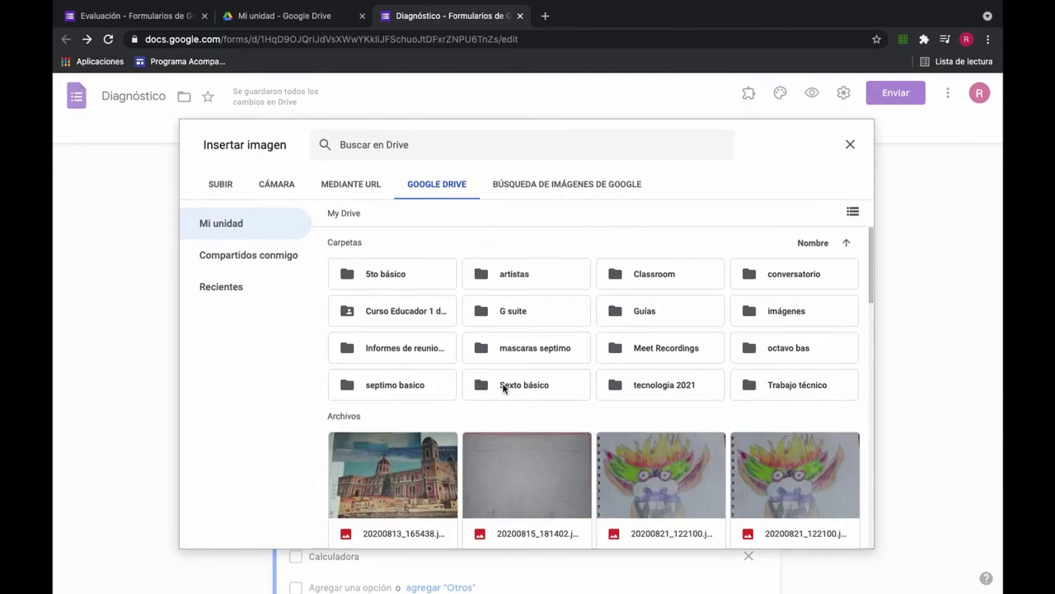
Step: Insert a yellow pencil picture under Lápiz from a Google image search for 'lapiz'
click(542, 185)
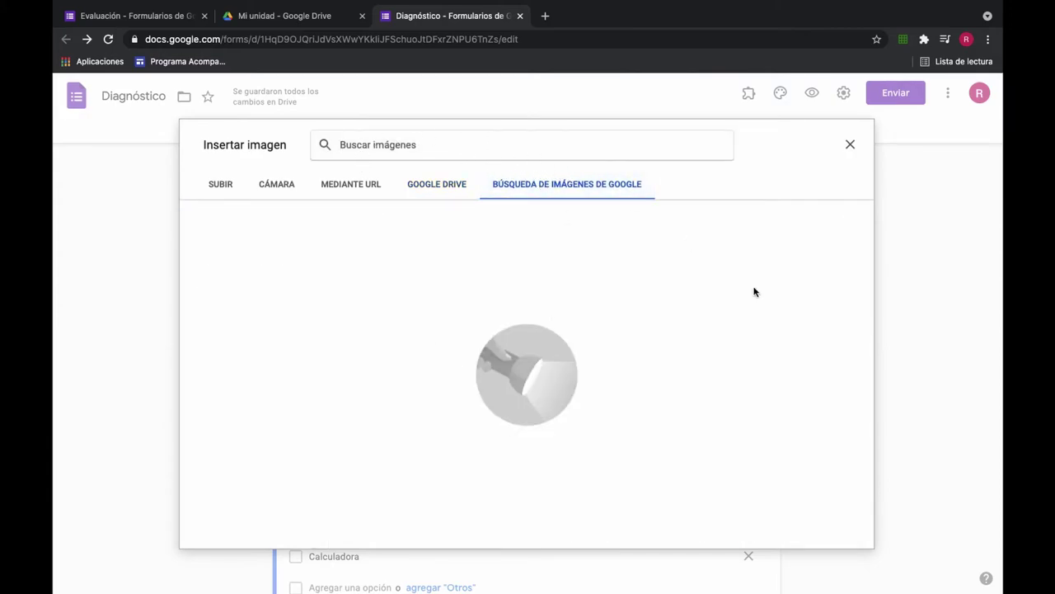
text(la)
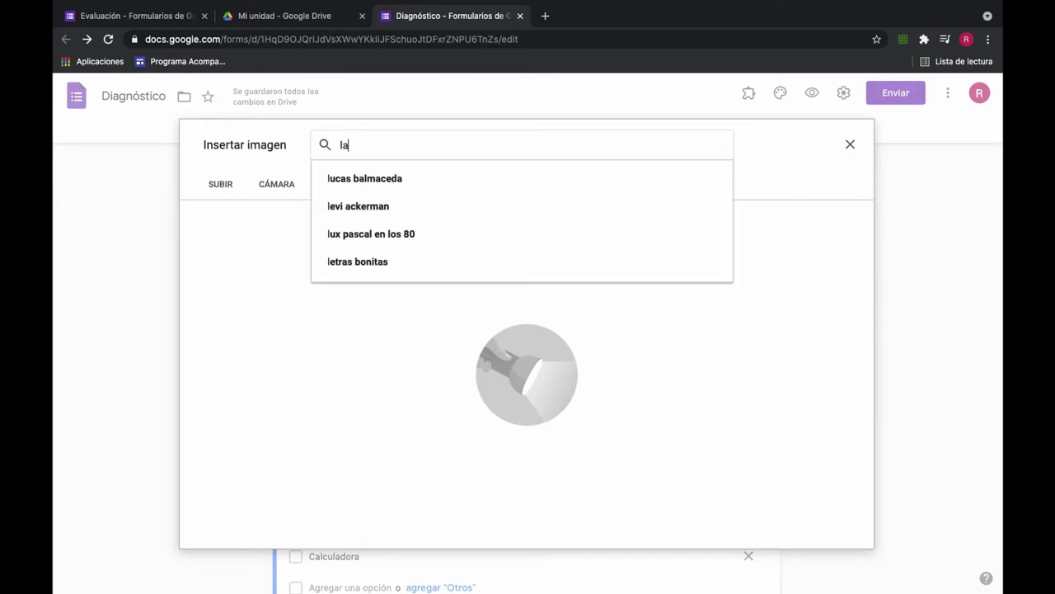
text(piz)
key(Return)
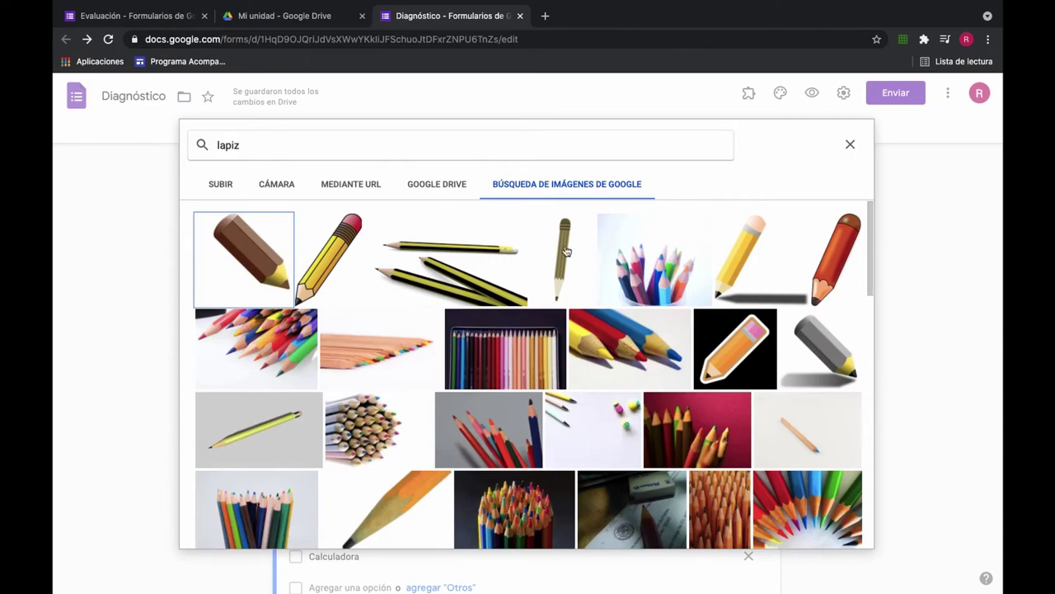
scroll(464, 391, down, 2)
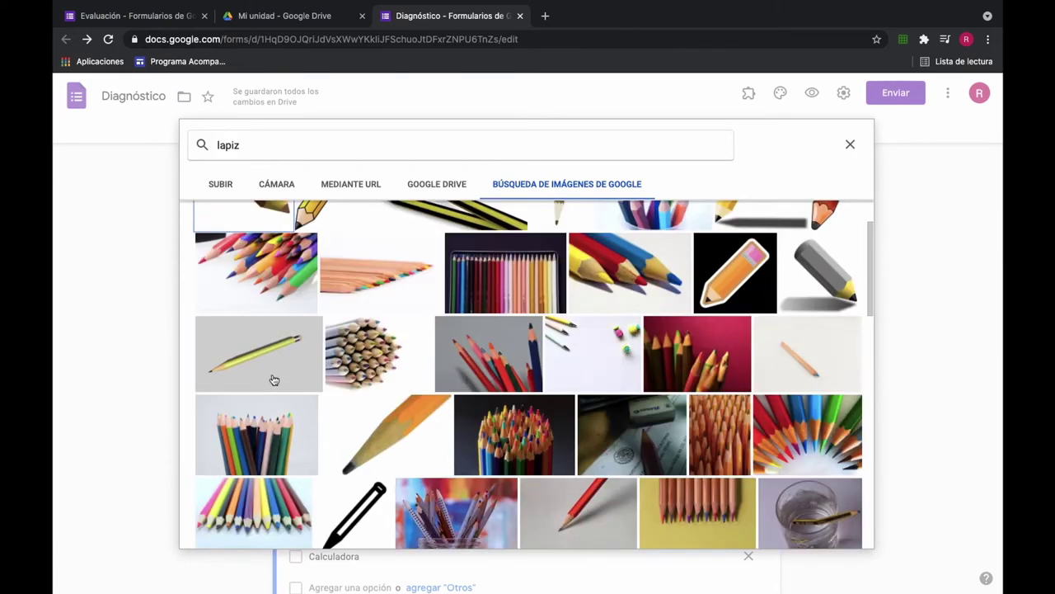
click(308, 372)
click(854, 544)
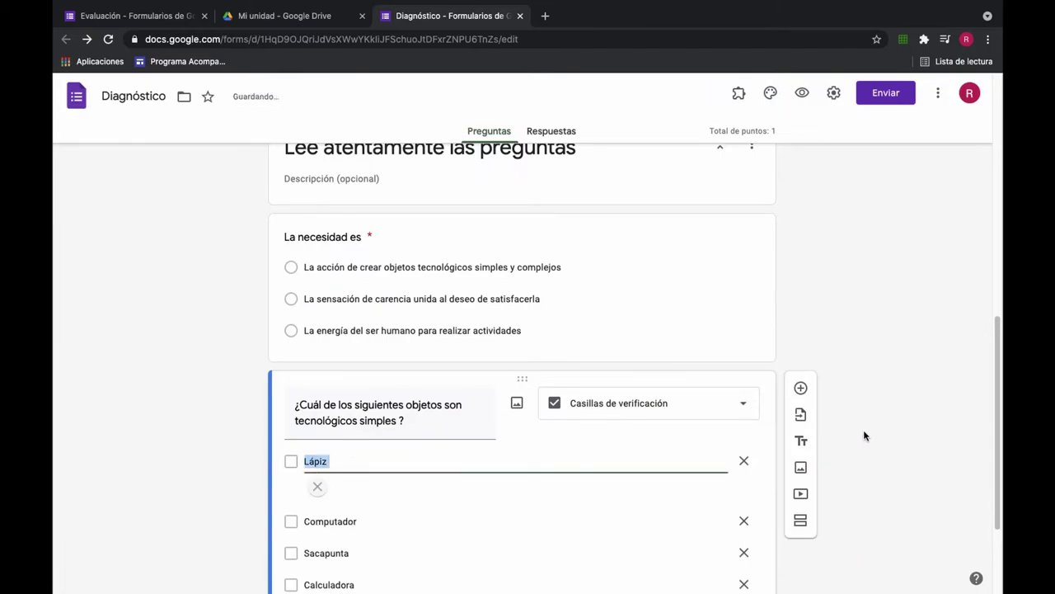
Step: Insert a desktop computer picture under Computador from a search for 'computador'
scroll(894, 439, down, 3)
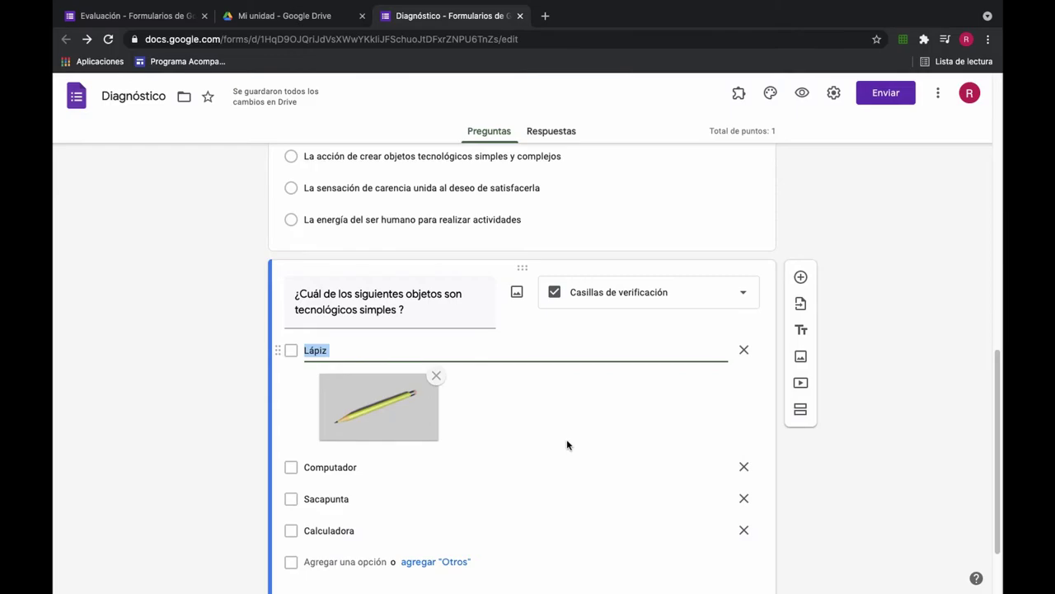
scroll(527, 430, down, 2)
click(715, 370)
text(computador)
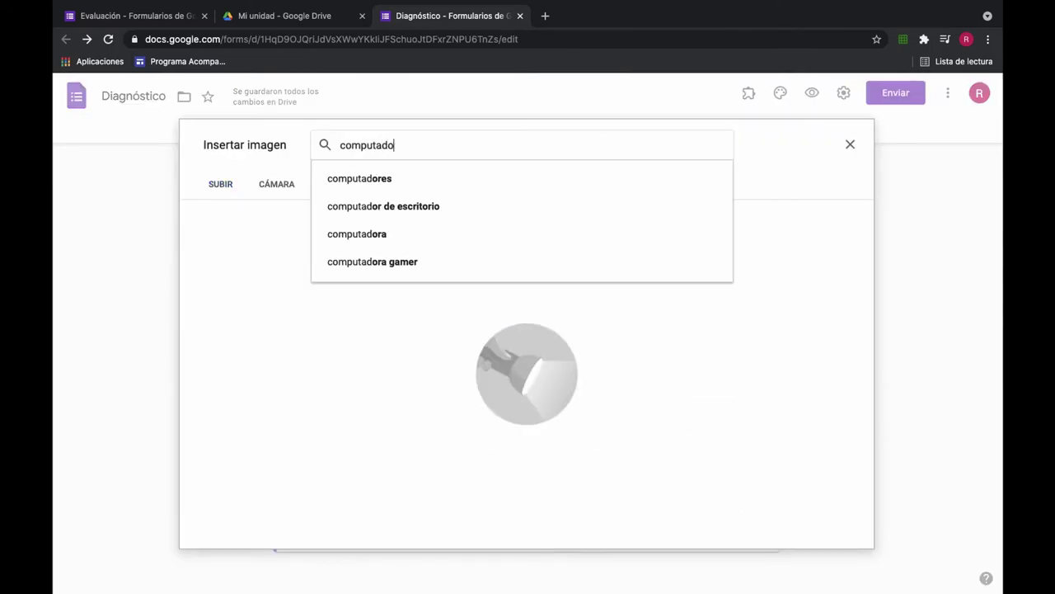
key(Return)
scroll(427, 377, down, 5)
scroll(437, 330, up, 5)
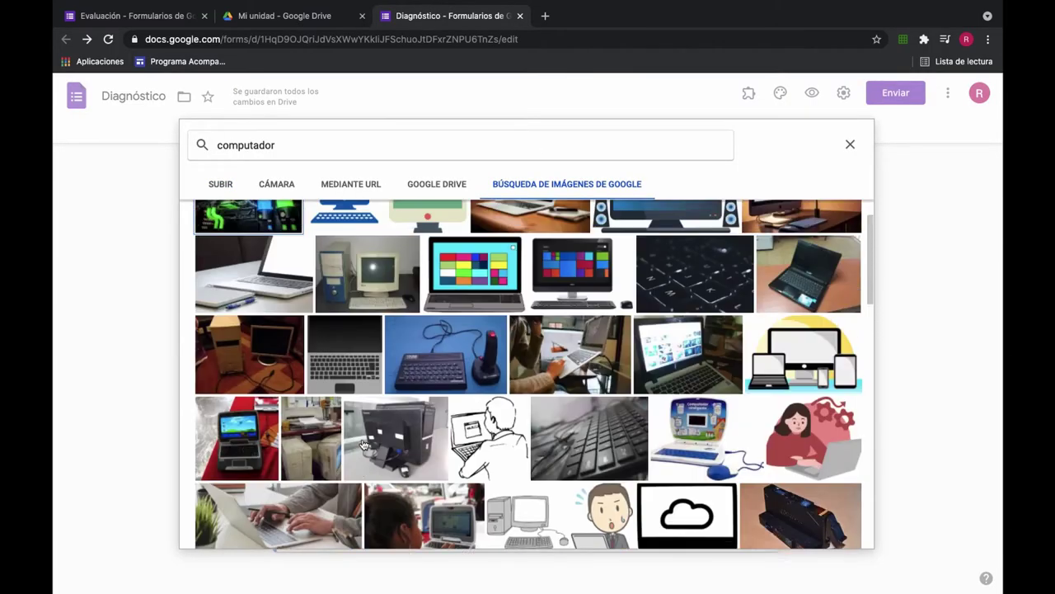
click(582, 330)
click(839, 538)
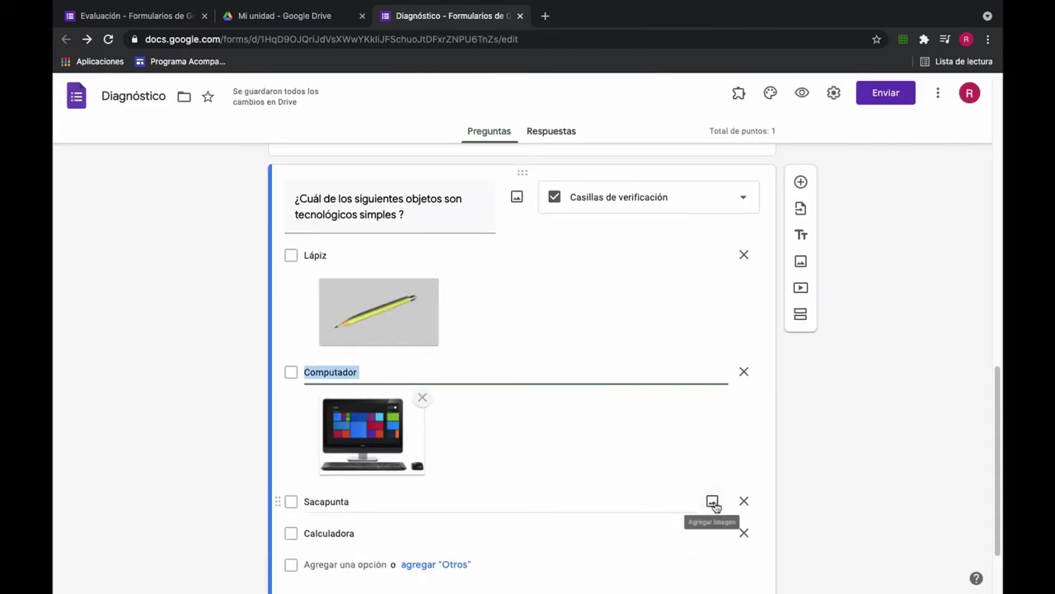
Step: Insert a pencil sharpener picture under Sacapunta from a search for 'sacapuntas'
click(711, 503)
text(sacapuntas)
key(Return)
key(BackSpace)
key(BackSpace)
key(BackSpace)
key(BackSpace)
key(BackSpace)
key(BackSpace)
key(Return)
click(239, 248)
click(899, 537)
Step: Insert a scientific calculator picture under Calculadora from a search for 'calculadora cientifica'
click(661, 363)
key(Down)
key(Down)
key(Return)
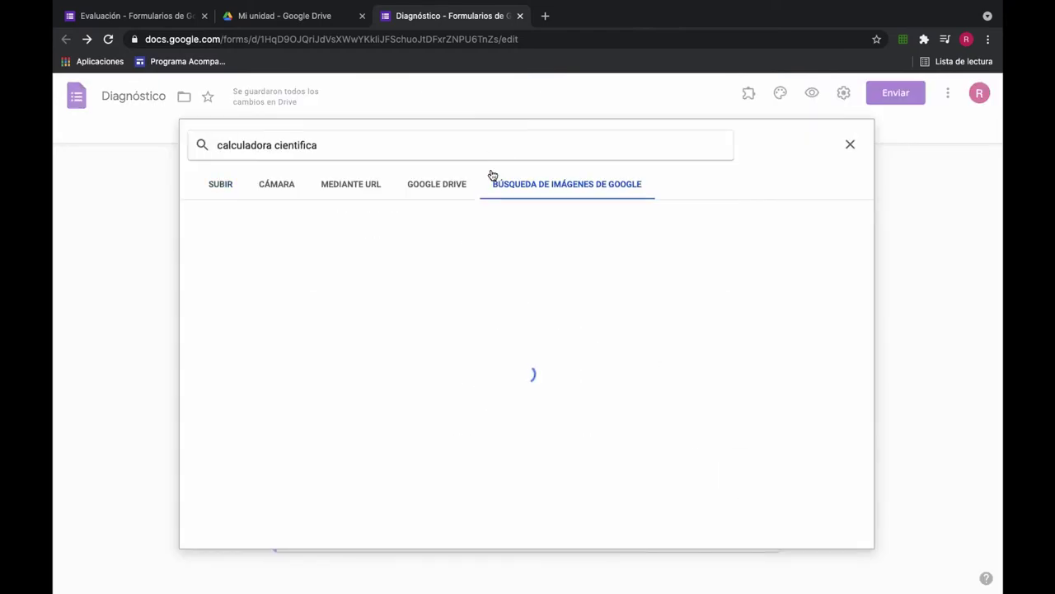
click(247, 424)
click(836, 531)
scroll(578, 429, up, 5)
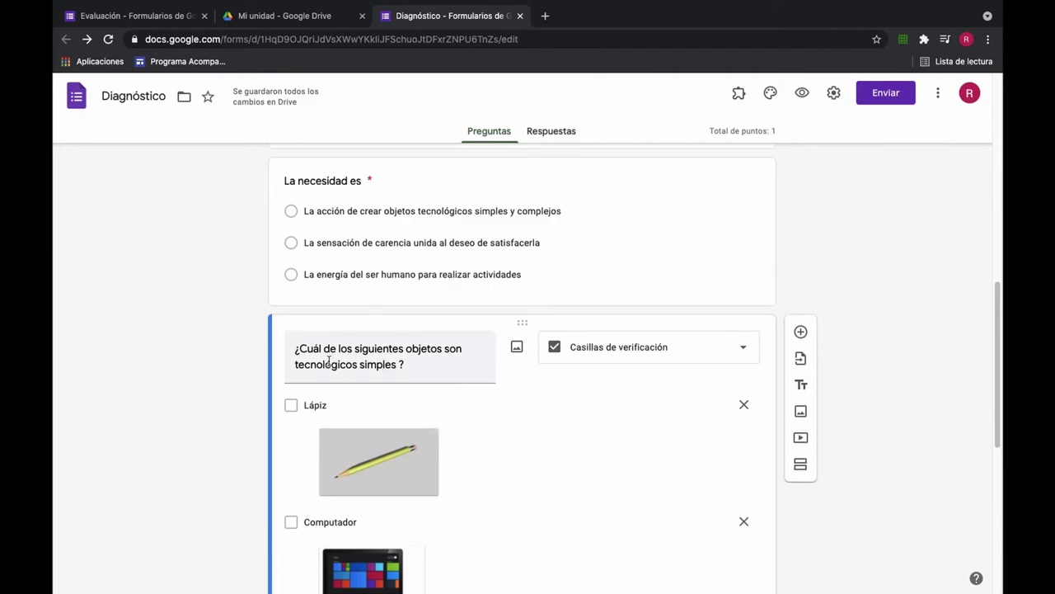
scroll(462, 364, down, 5)
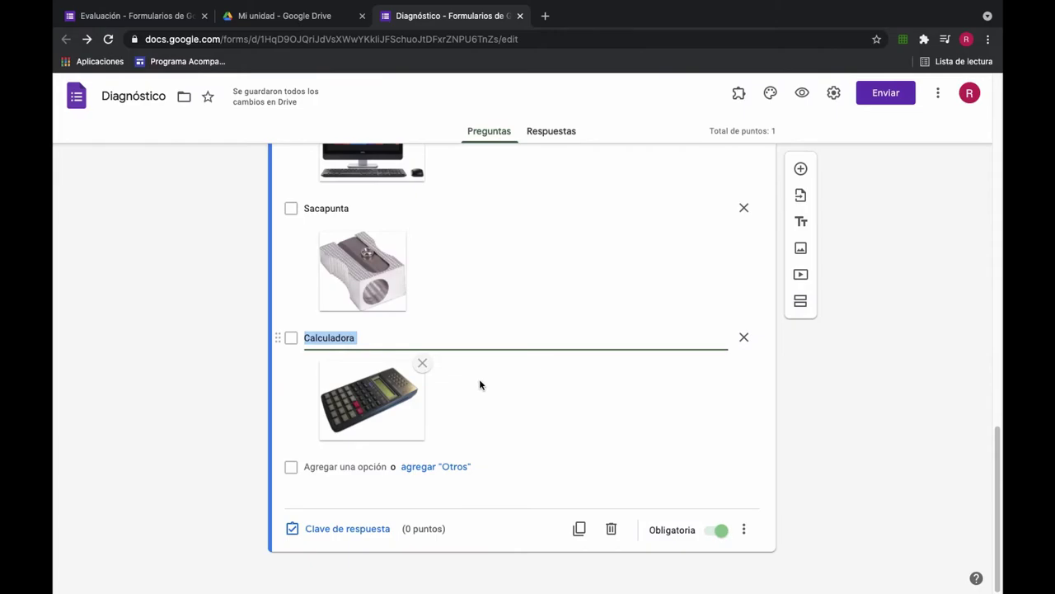
Step: In the answer key, set the points and mark Lápiz and Sacapunta as correct answers
click(393, 528)
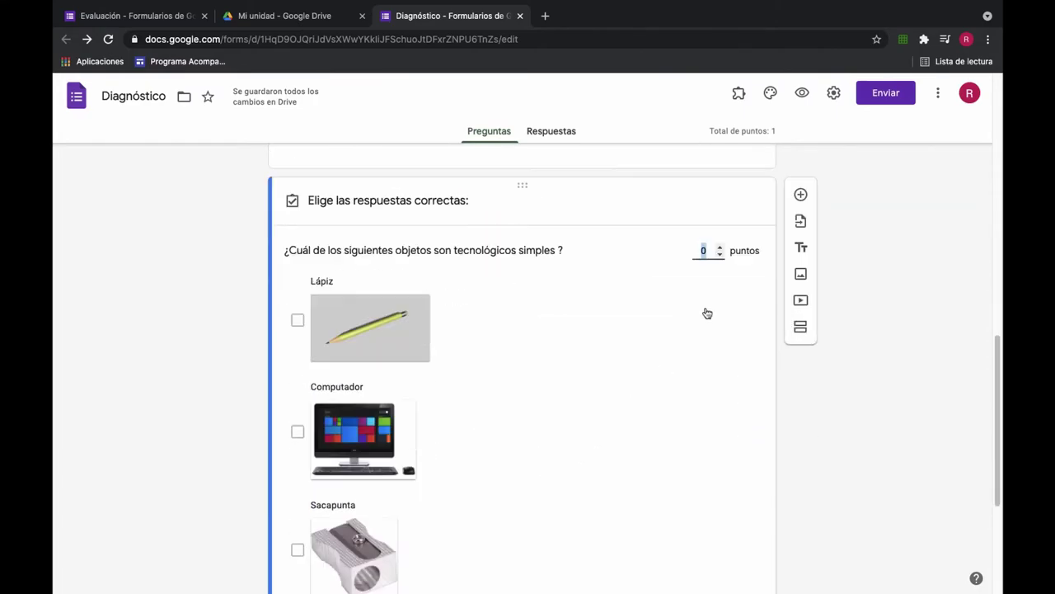
click(720, 246)
click(720, 247)
scroll(536, 330, down, 2)
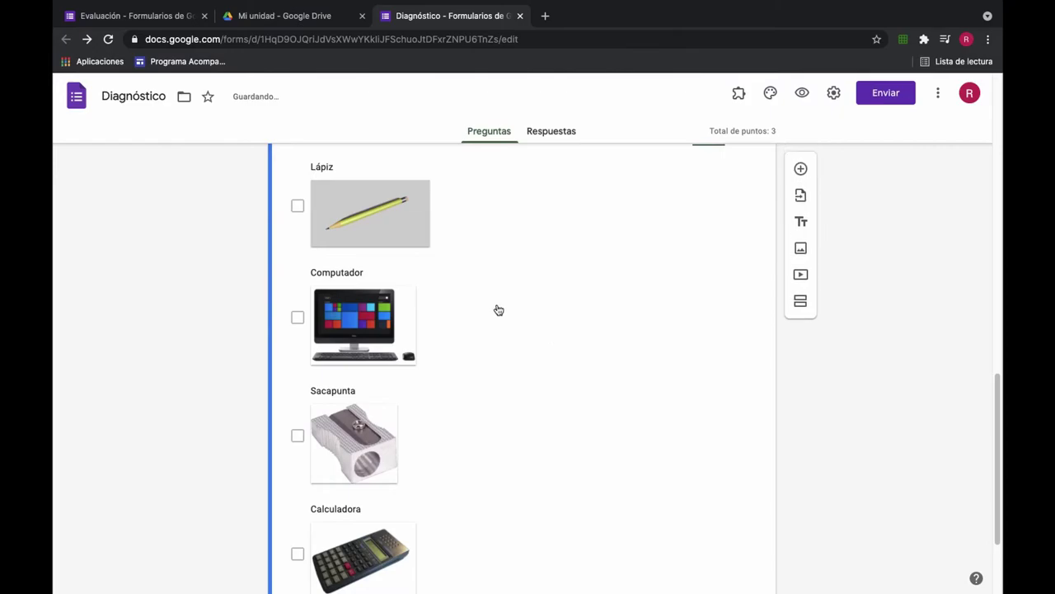
click(299, 208)
scroll(566, 308, down, 2)
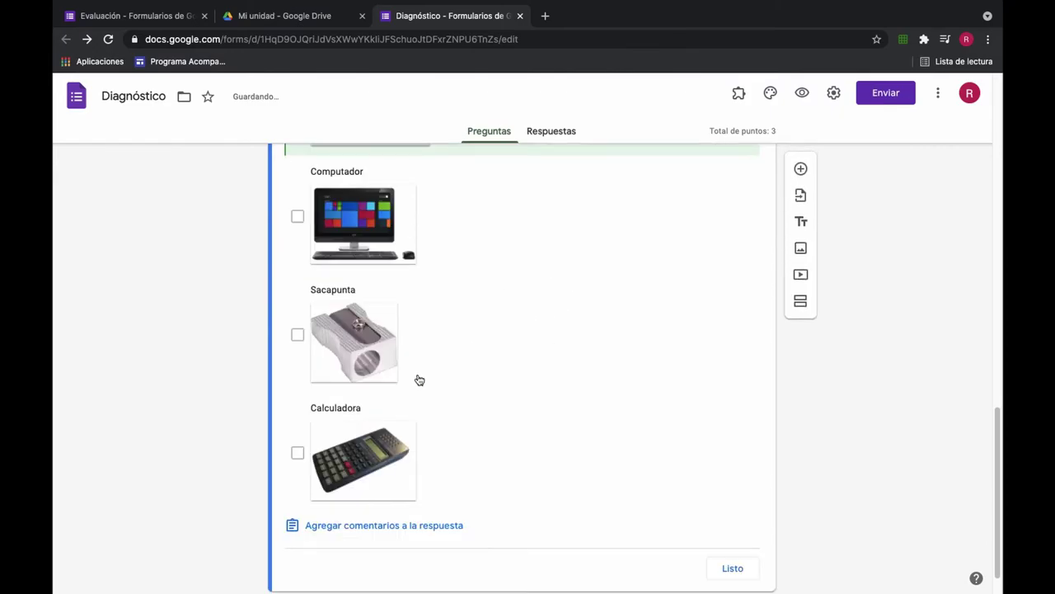
click(298, 334)
scroll(596, 377, down, 1)
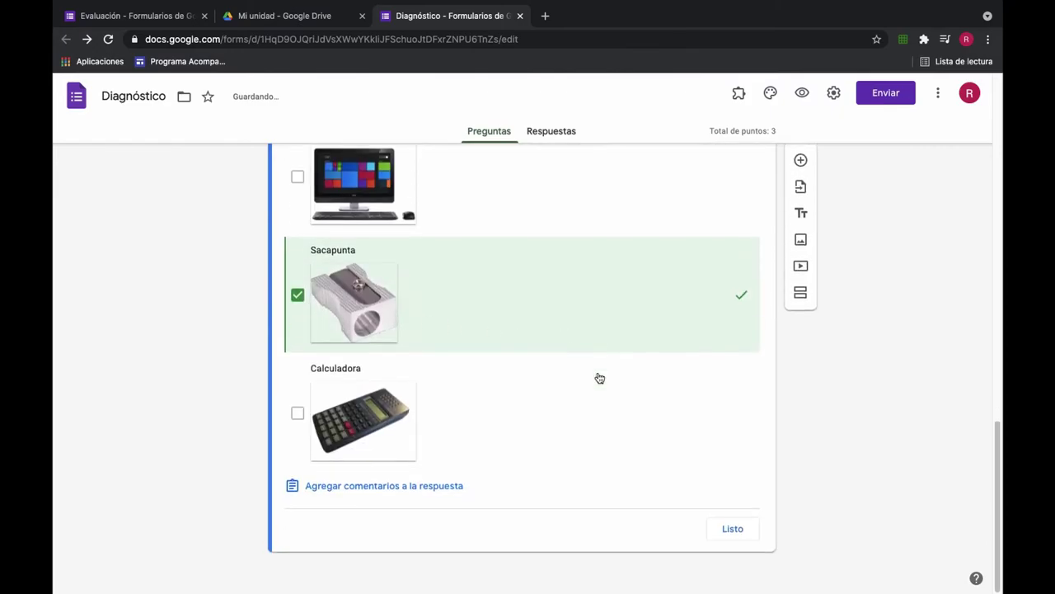
click(751, 539)
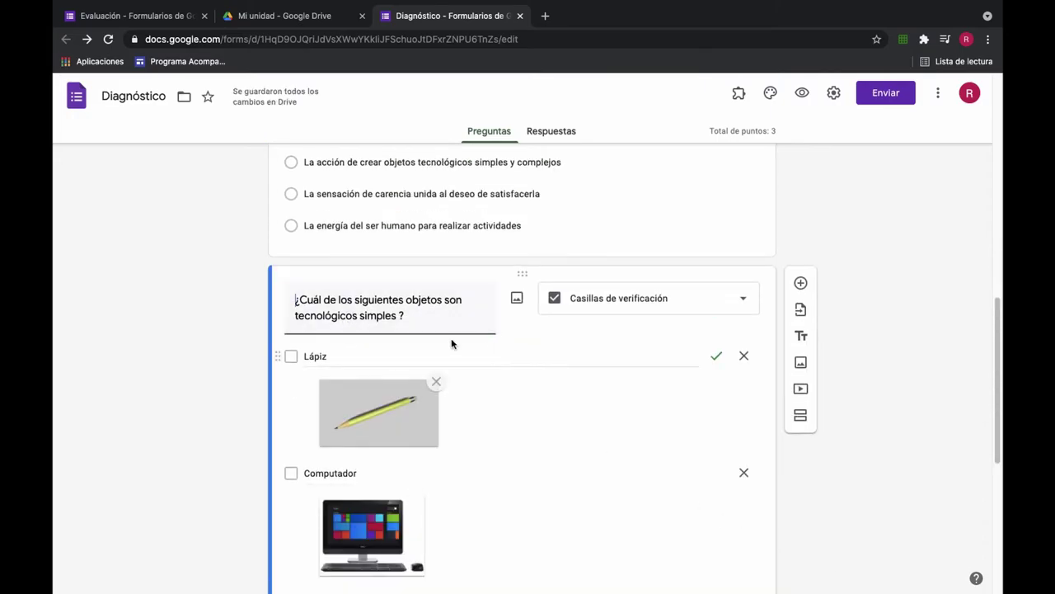
Step: Add a new blank question below the simple-objects question
scroll(579, 424, down, 5)
scroll(579, 424, up, 2)
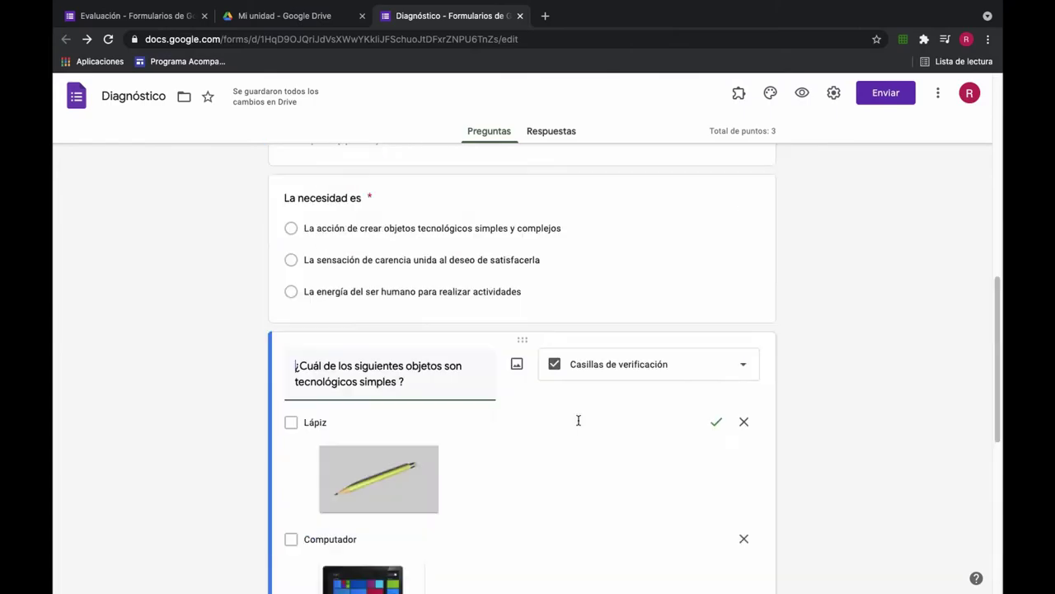
scroll(542, 373, down, 2)
click(801, 167)
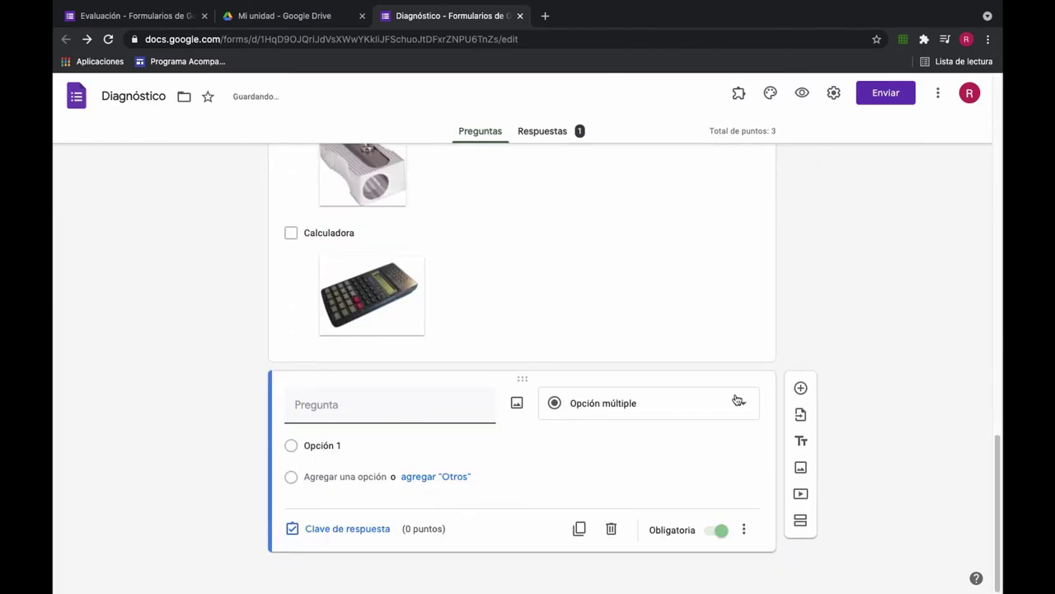
Step: Make the new question a paragraph question titled 'Describe la función del siguiente objeto'
click(737, 401)
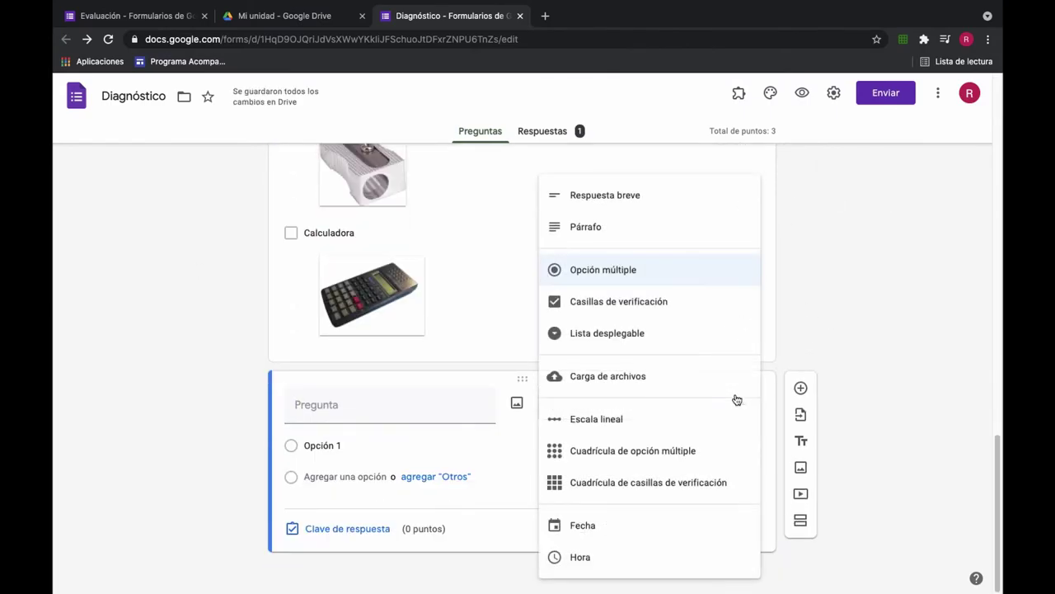
click(568, 230)
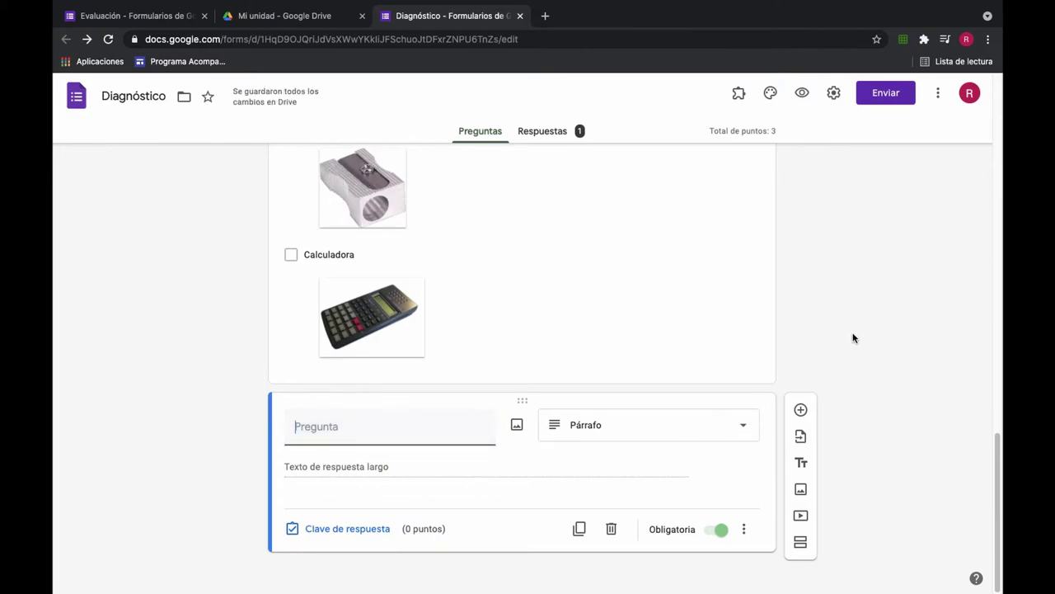
text(Describe la función del siguiente objeto)
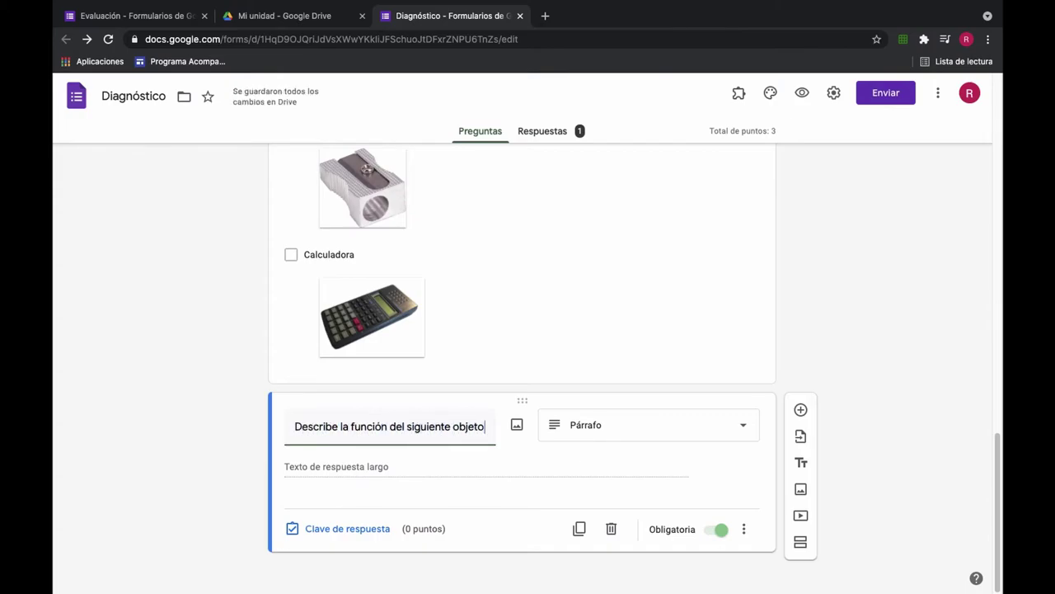
Step: Illustrate the question with a pink stove picture from a Google image search for 'estufa'
click(516, 424)
click(566, 184)
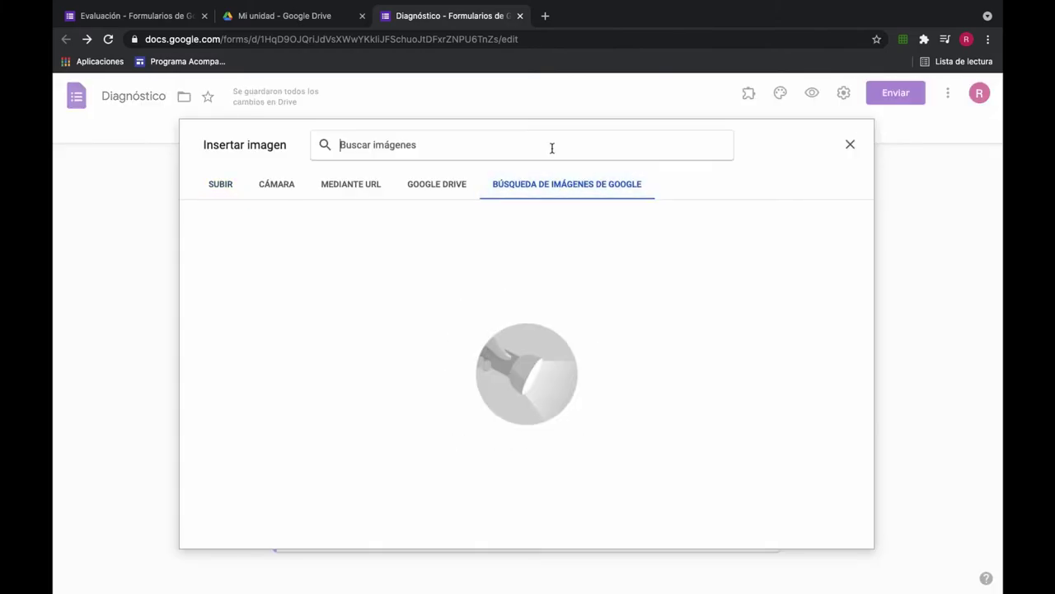
click(552, 148)
text(estufa)
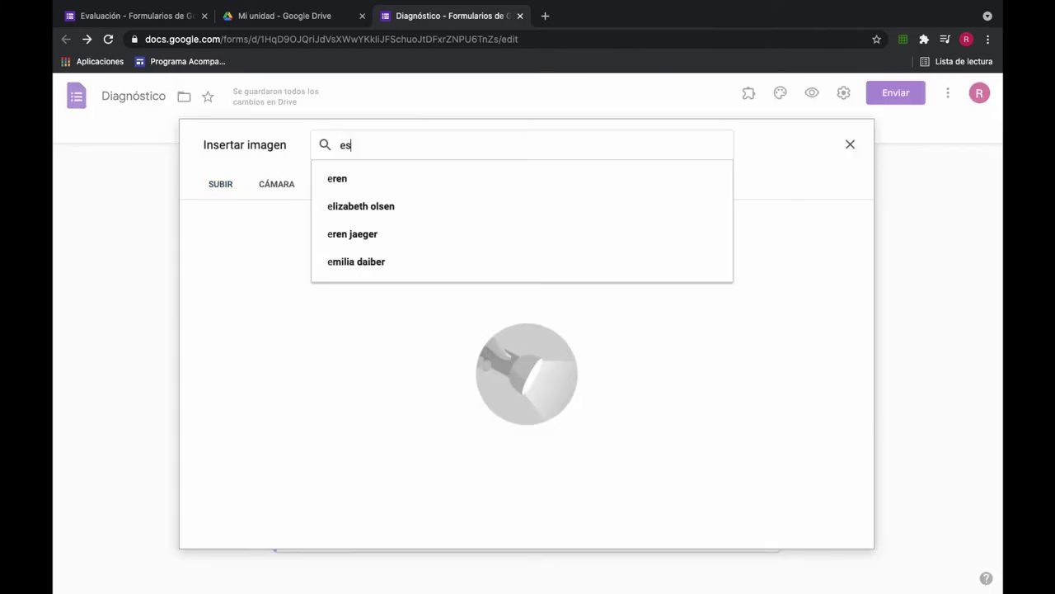
key(Return)
scroll(619, 302, down, 8)
scroll(619, 304, up, 10)
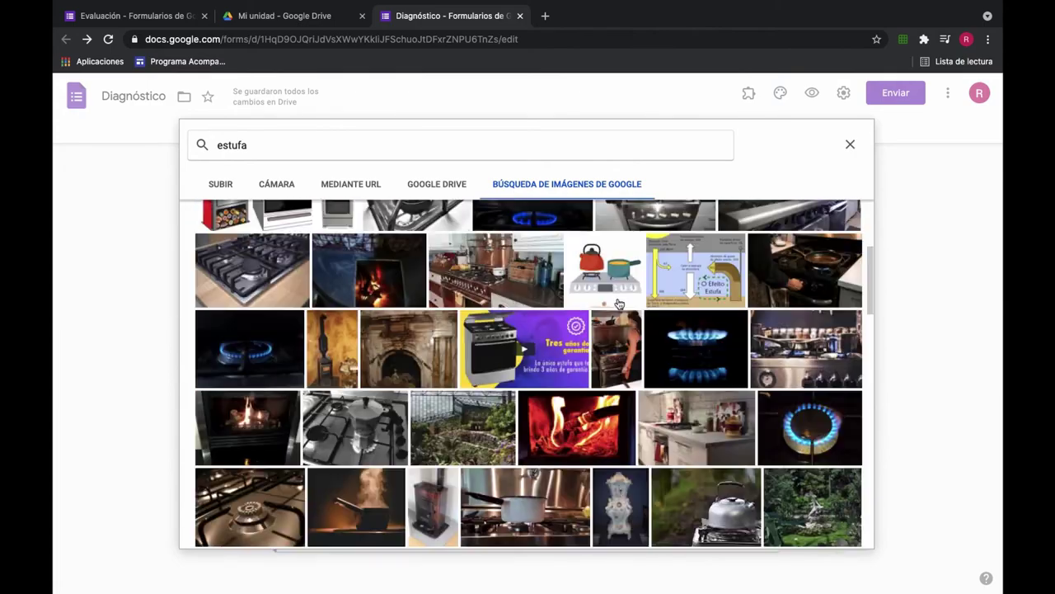
click(226, 268)
click(843, 536)
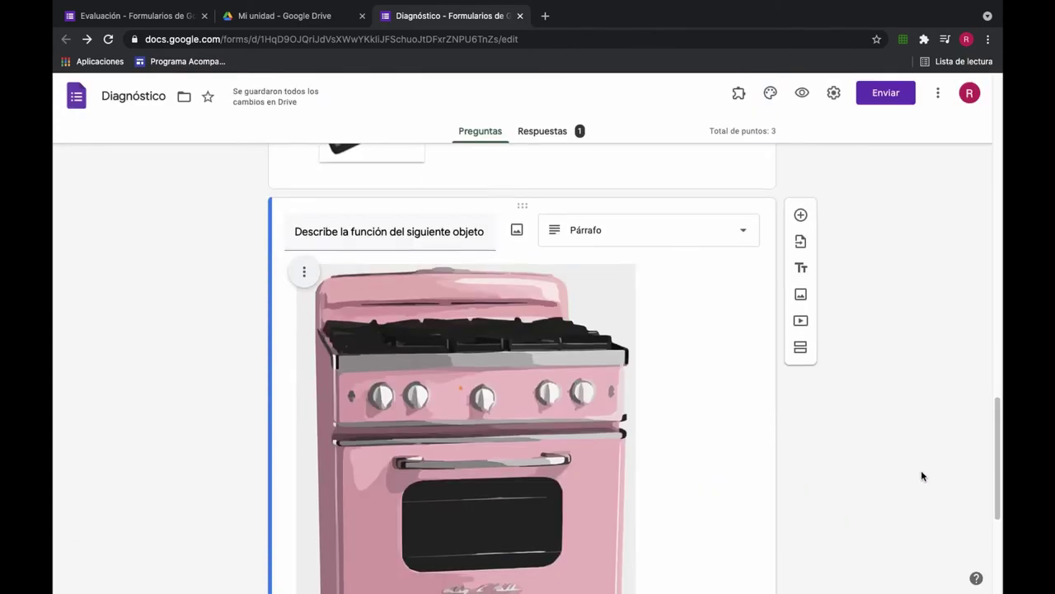
Step: Check the stove question's answer key without changes, then add another blank question
scroll(921, 476, down, 4)
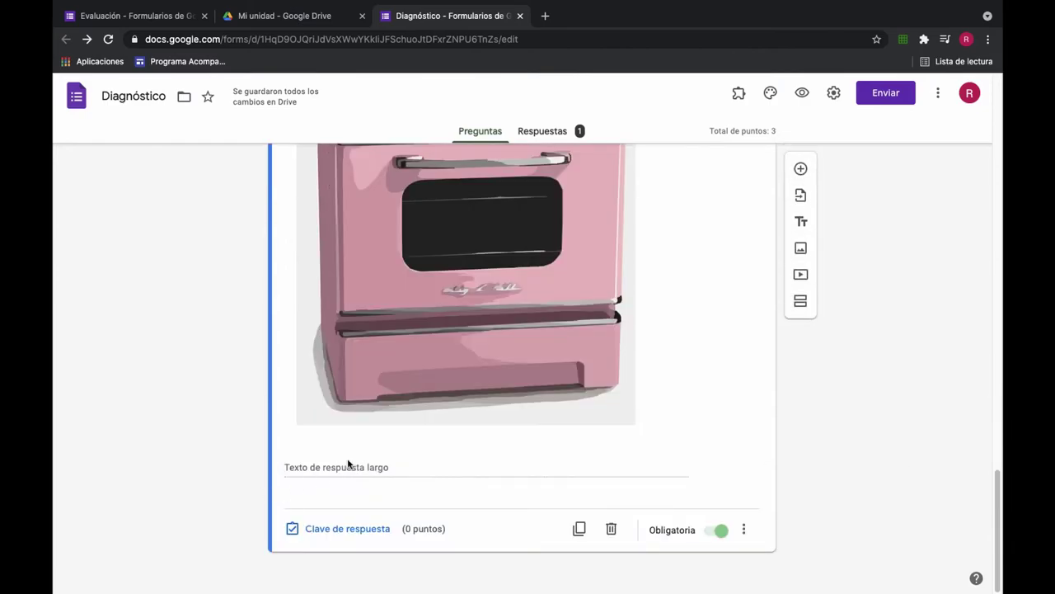
scroll(490, 445, up, 1)
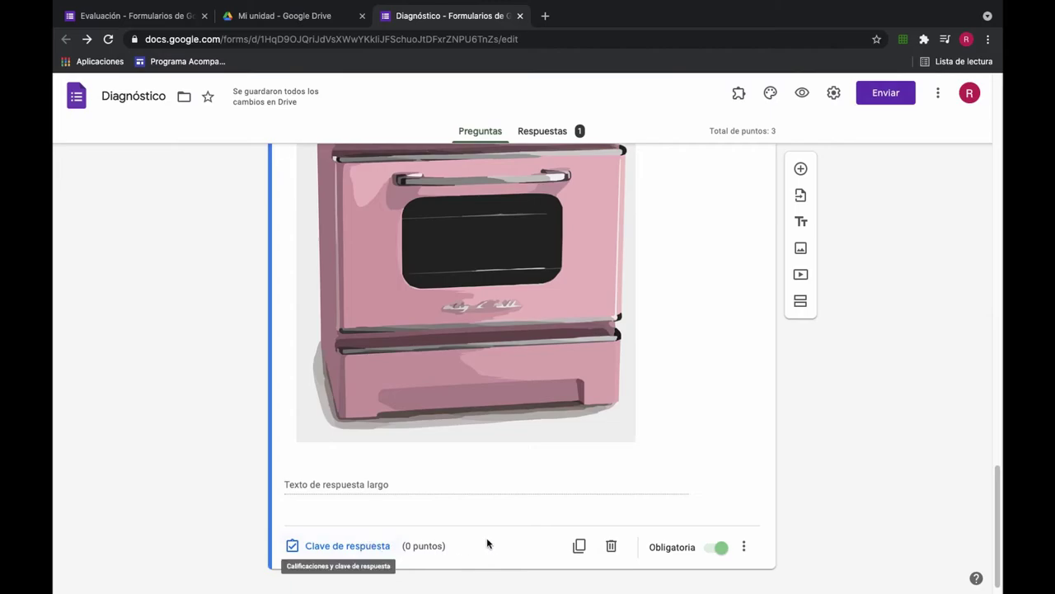
click(366, 546)
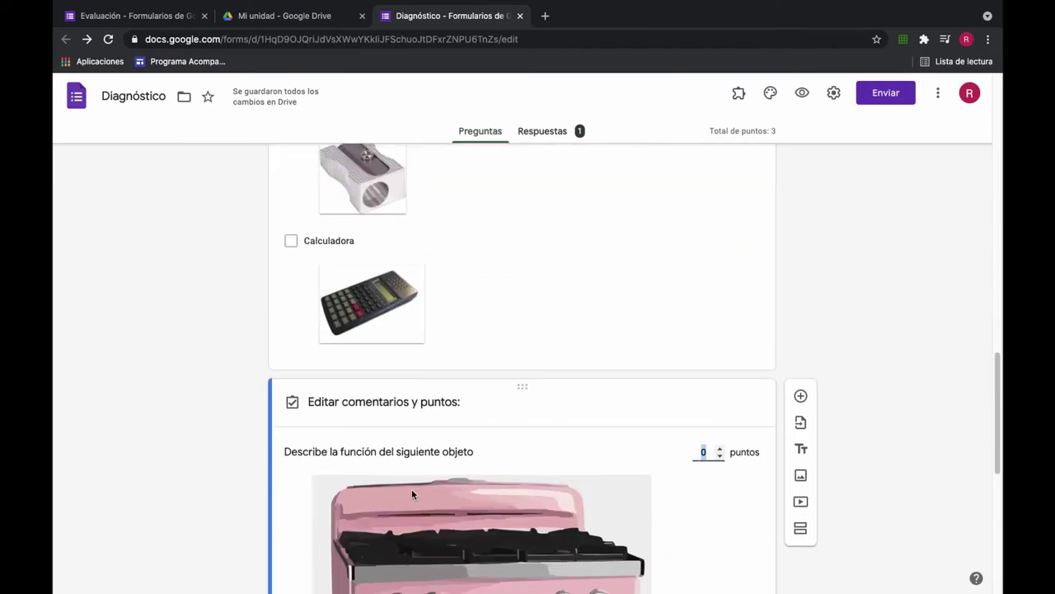
click(375, 525)
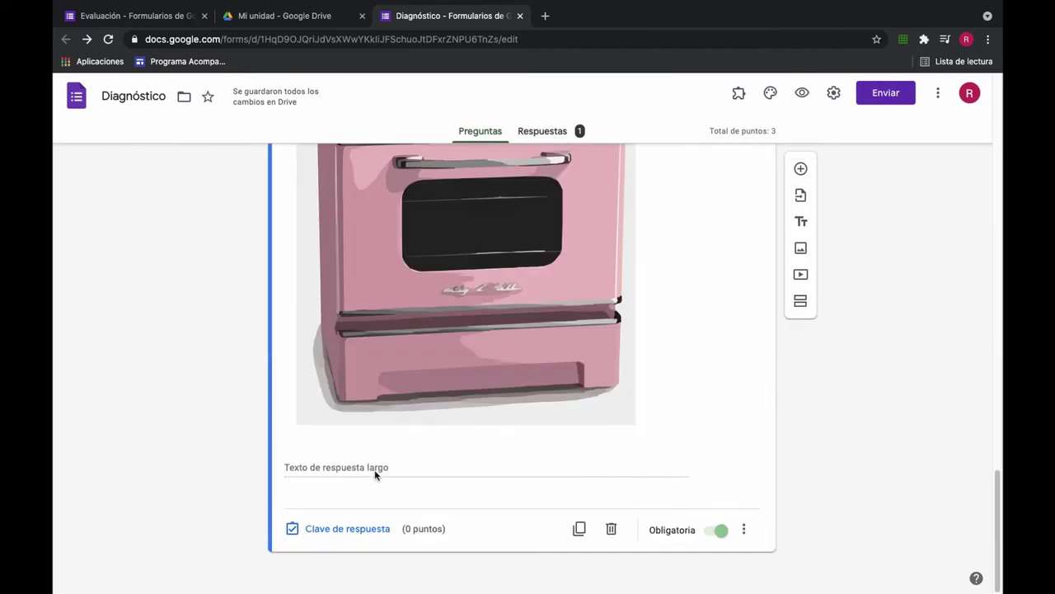
click(801, 169)
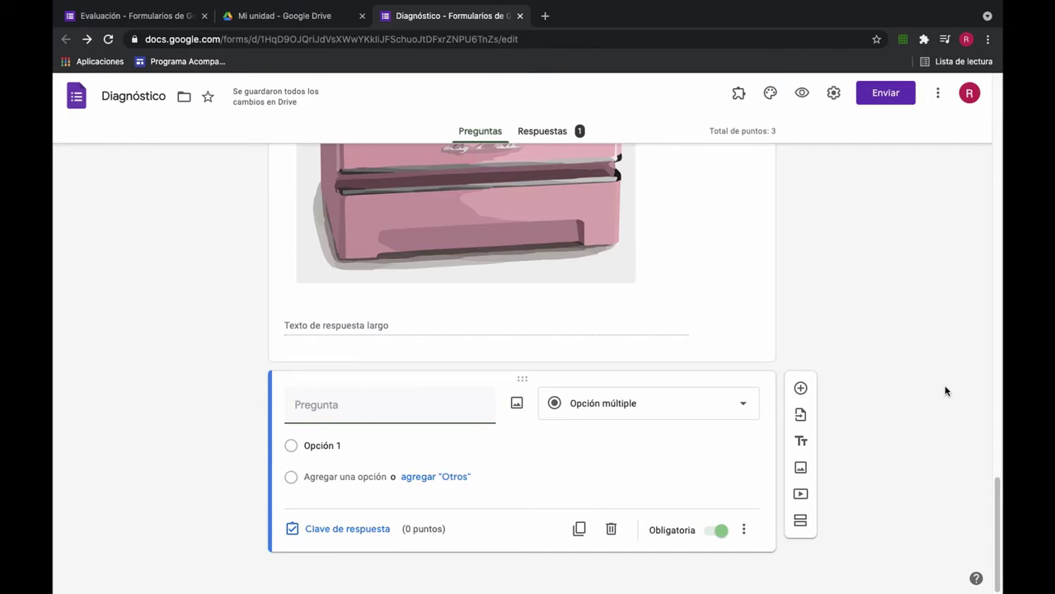
Step: Title the question about what needs the object was created for and insert a 'telefono inalambrico' image
text(Para cuál de las sig)
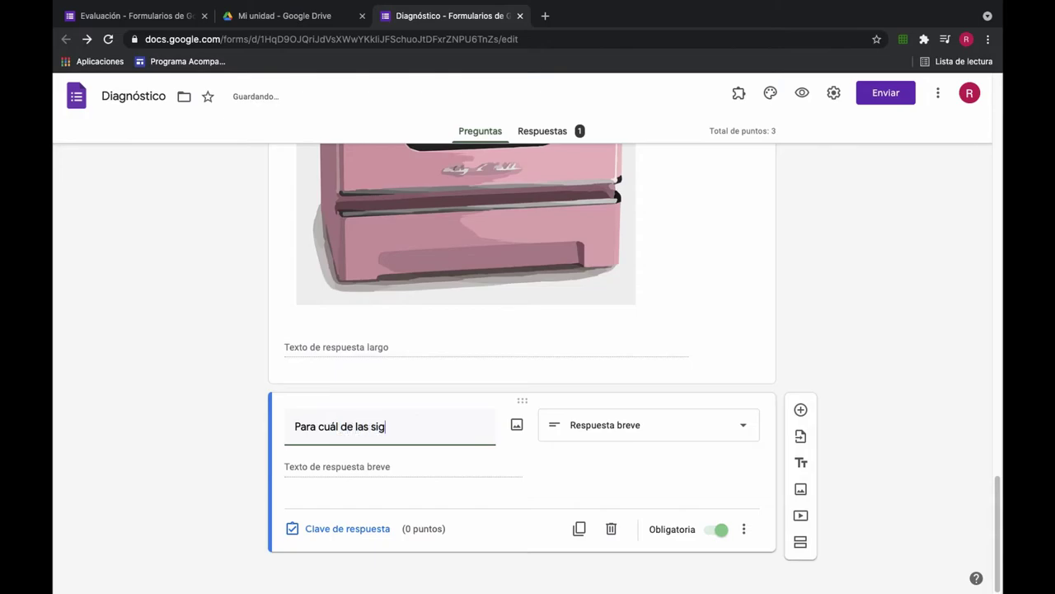
text(uientes ne)
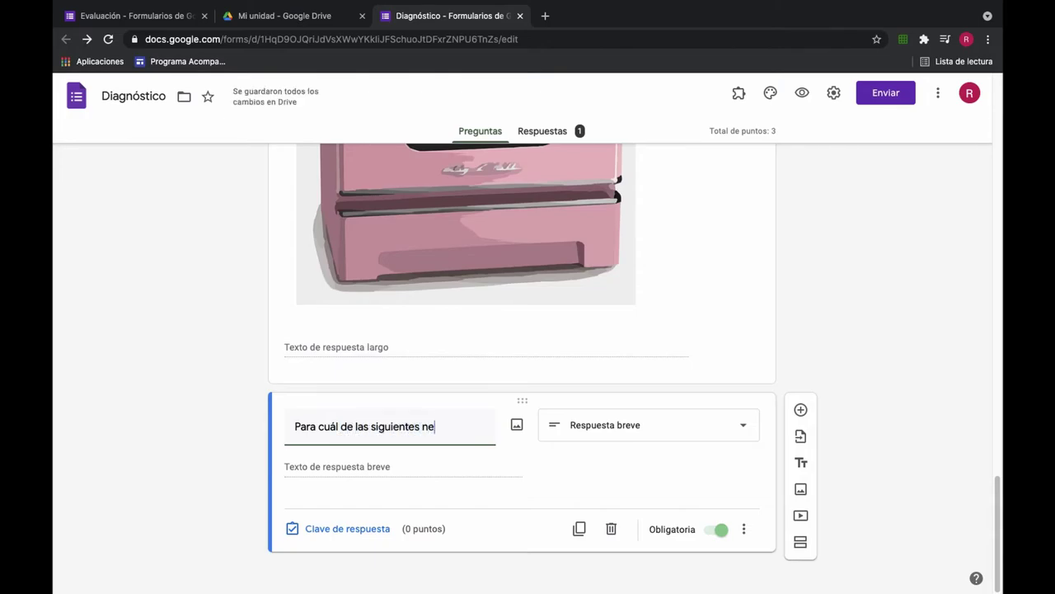
text(cesidades)
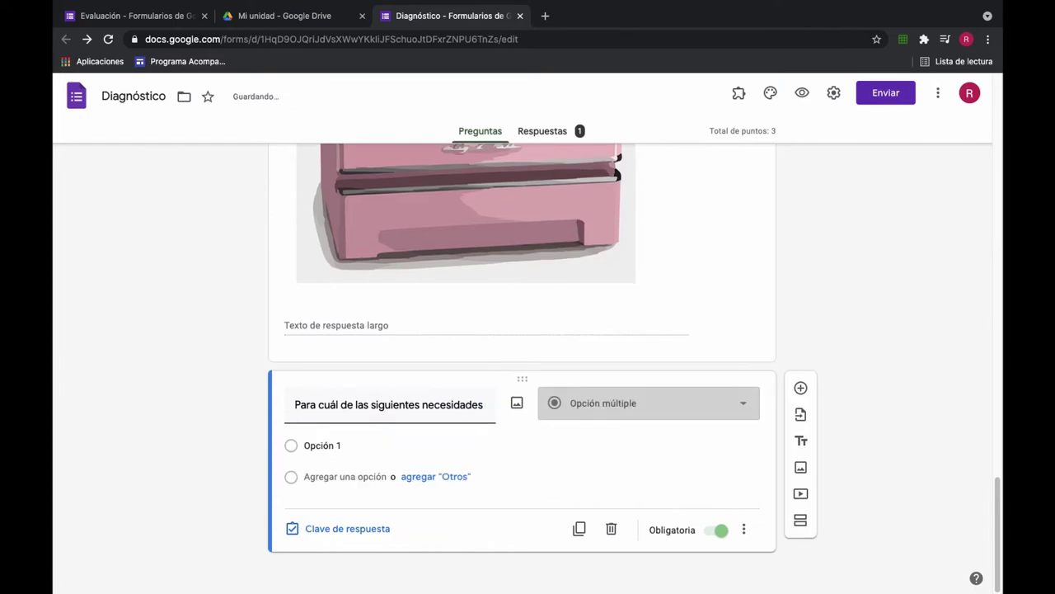
text( fue creado el siguiente objeto?)
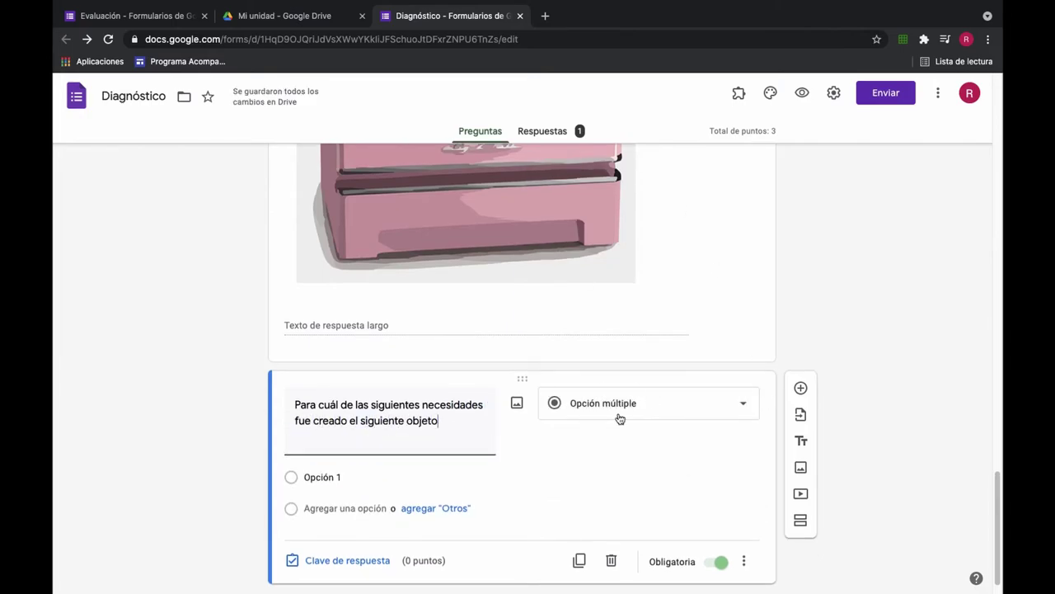
click(799, 467)
click(594, 184)
text(telefono inalambrico)
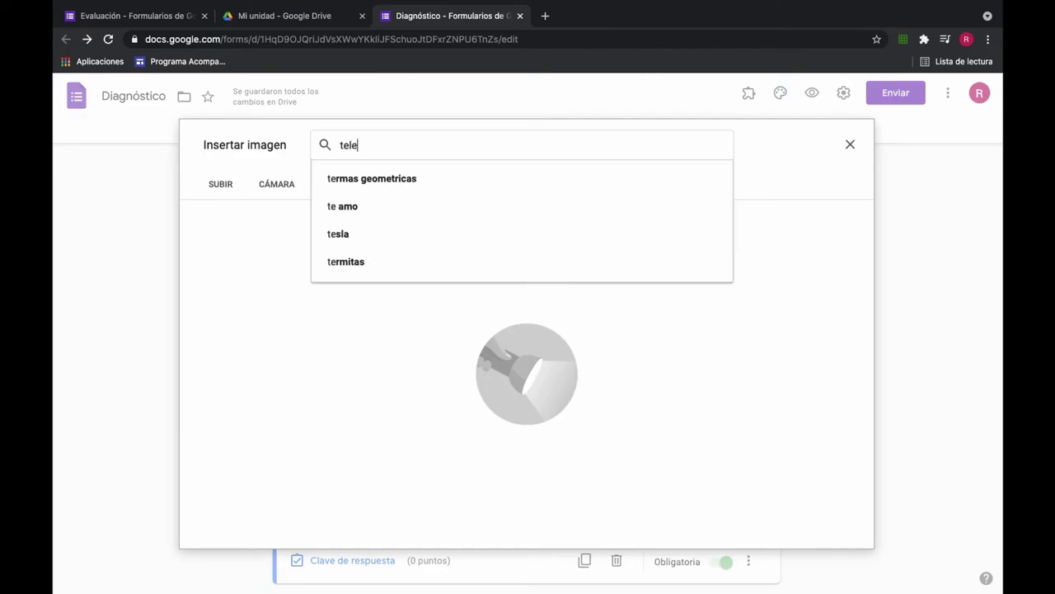
key(Return)
click(425, 256)
click(836, 530)
Step: Add the options Descargar archivos, Tomar fotos, Comunicarse con otra persona a distancia and Entretención
text(Descargar archivos)
key(Return)
text(Tomar fotos)
click(311, 506)
text(Comunicarse con otra persona a distancia)
key(Return)
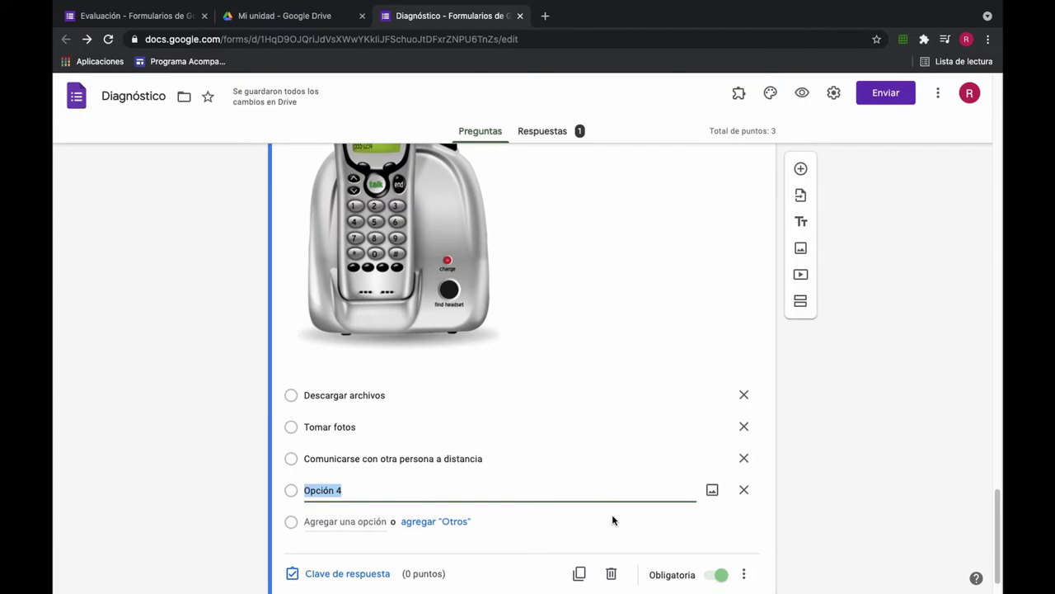
text(Entretención)
Step: In the answer key, mark Comunicarse con otra persona a distancia correct, worth 1 point
scroll(360, 541, down, 1)
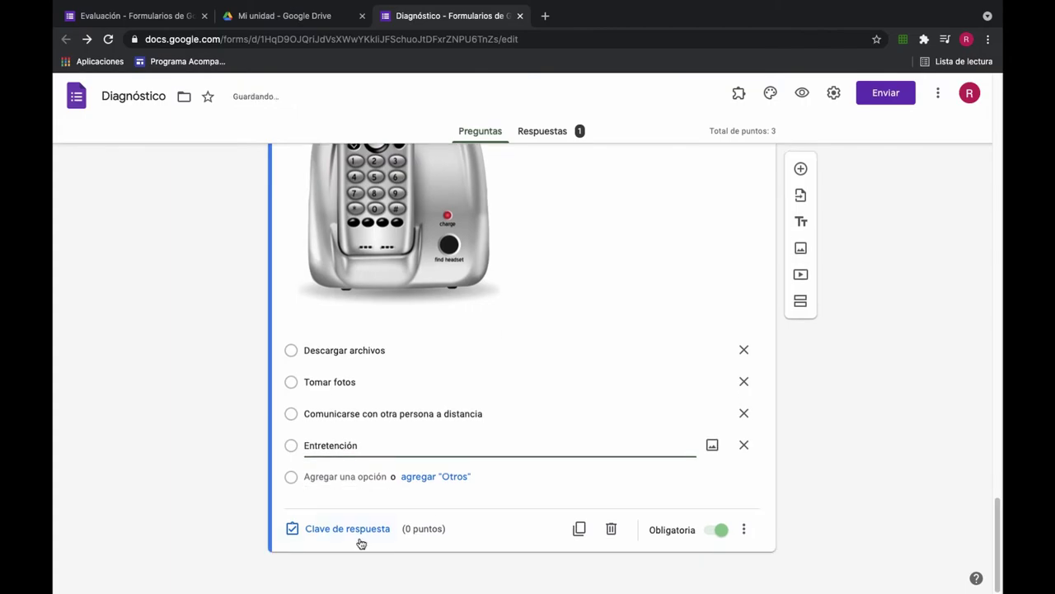
click(360, 529)
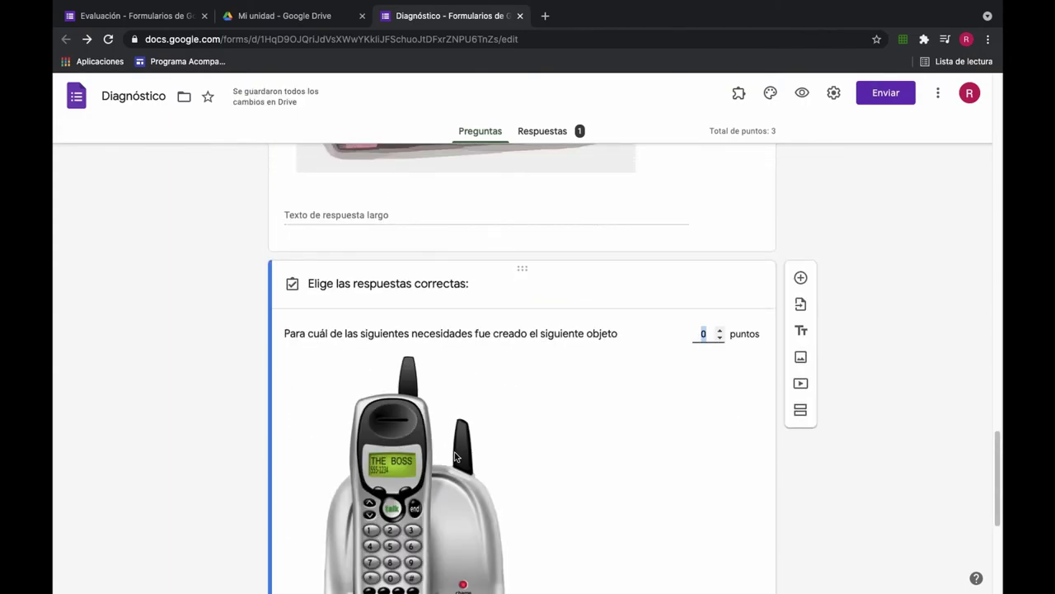
scroll(414, 455, down, 3)
click(297, 476)
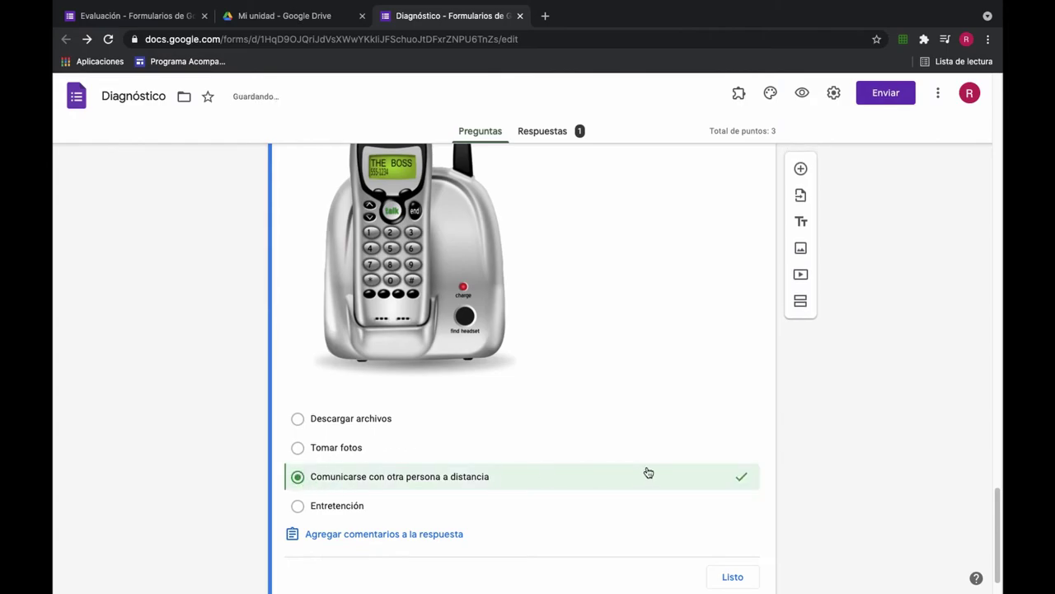
scroll(648, 471, down, 1)
scroll(649, 470, up, 6)
click(705, 439)
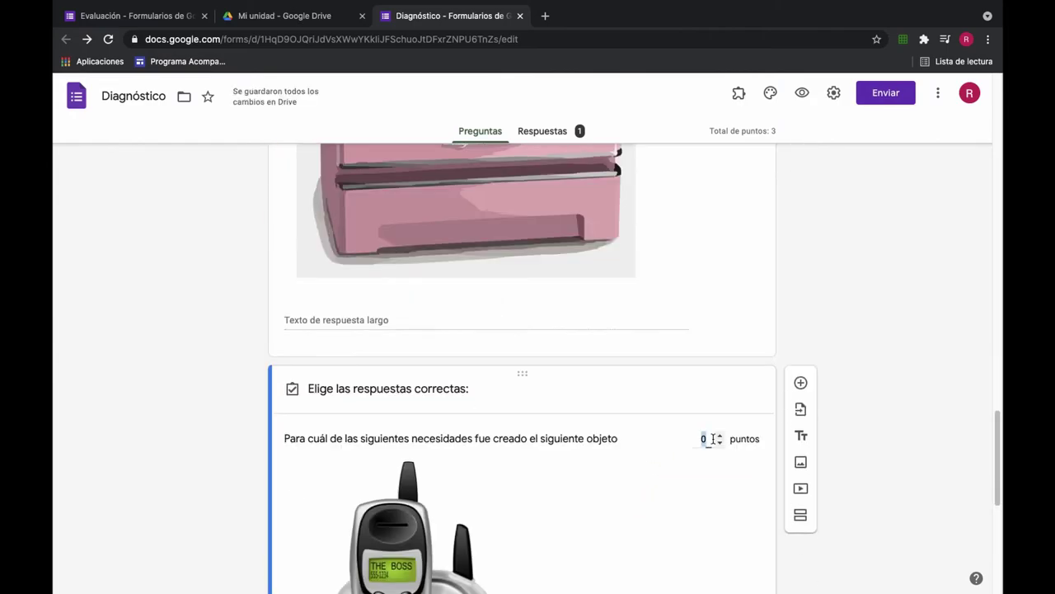
click(719, 436)
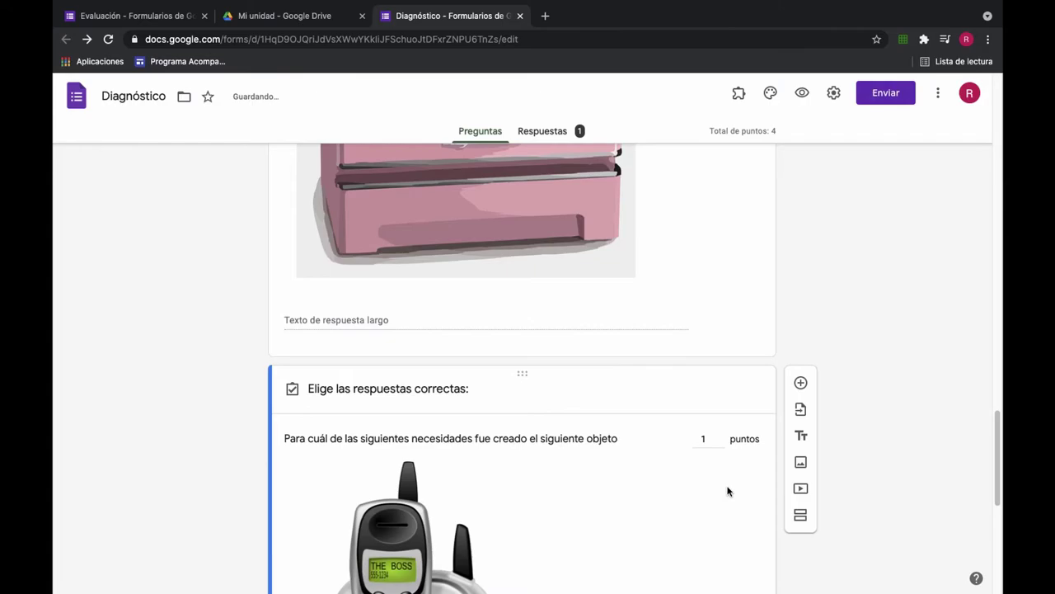
scroll(728, 491, down, 3)
scroll(728, 491, down, 2)
click(738, 521)
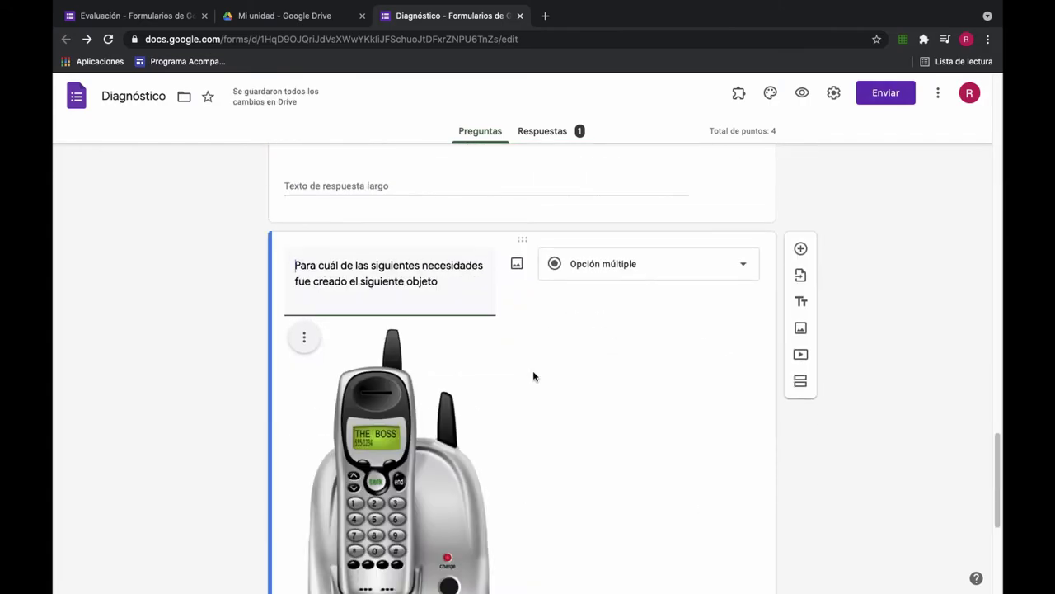
scroll(536, 372, up, 10)
scroll(550, 327, down, 3)
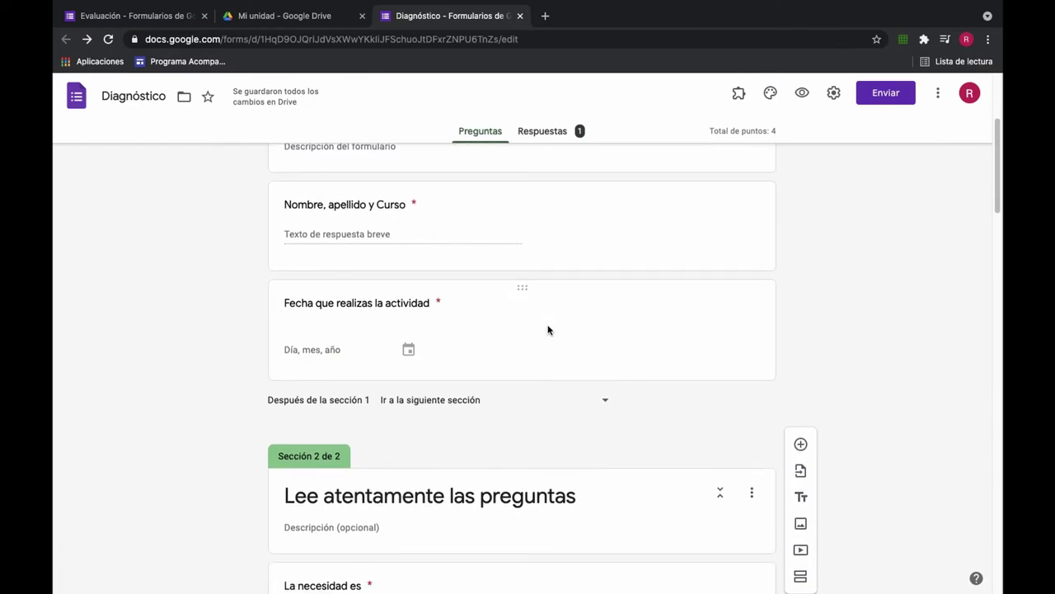
Step: Open the Enviar formulario dialog from the top of the form
scroll(549, 330, down, 3)
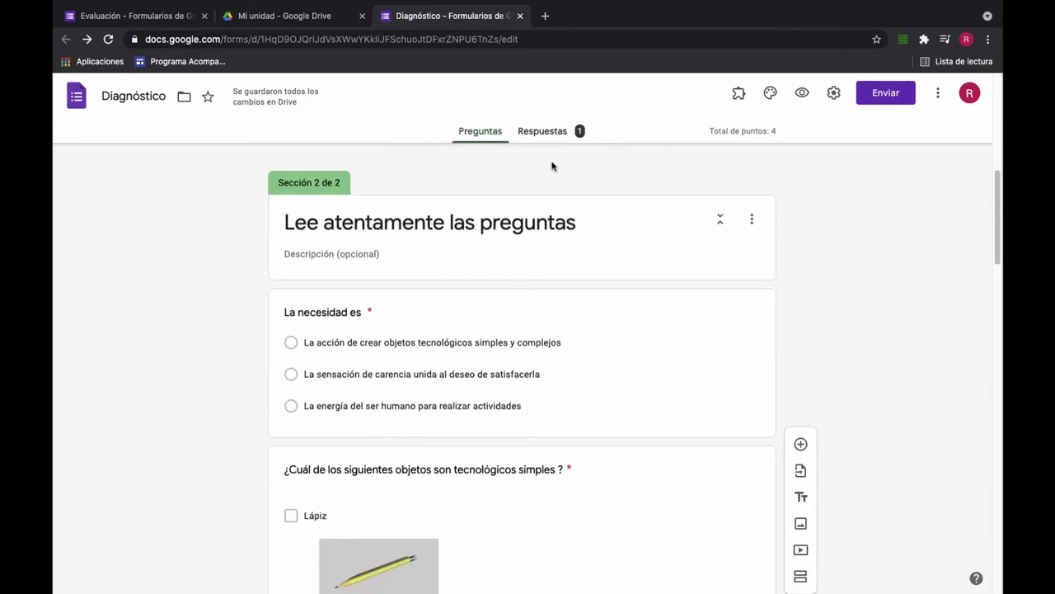
scroll(551, 165, up, 5)
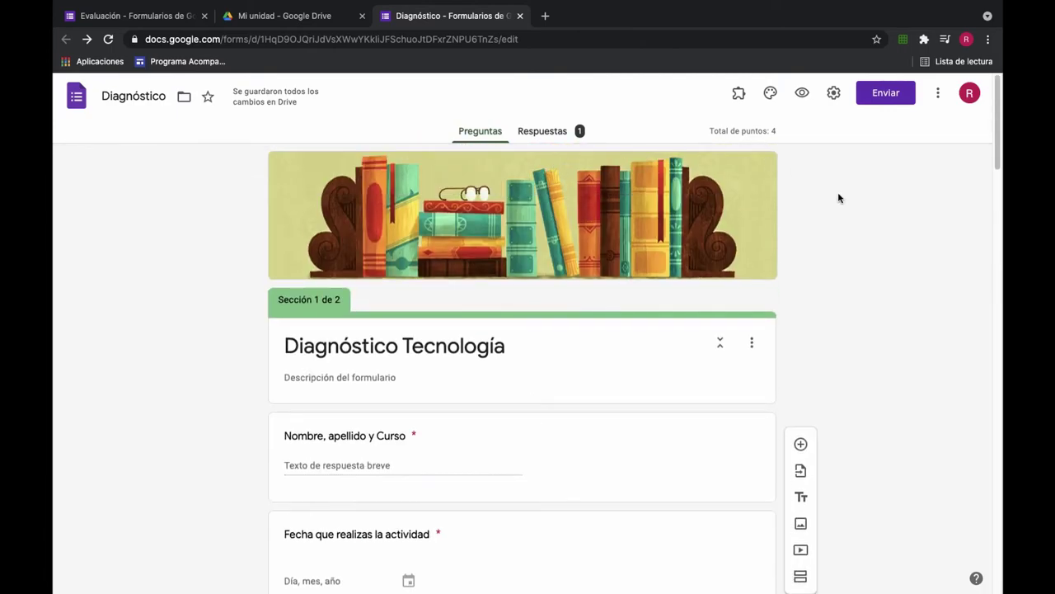
click(882, 95)
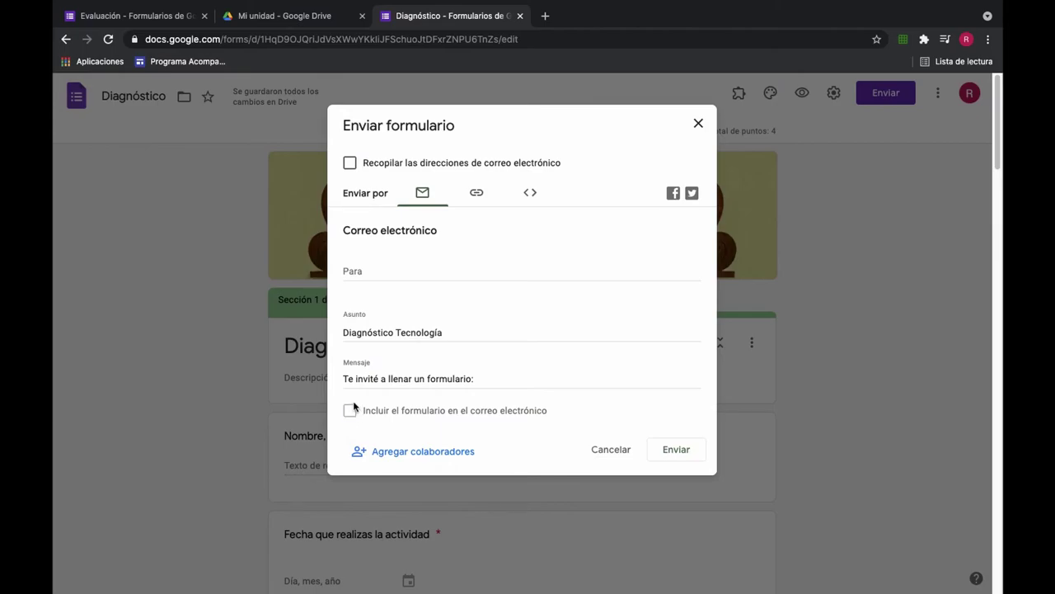
Step: Add the student's suggested email address as the invitation recipient
click(428, 272)
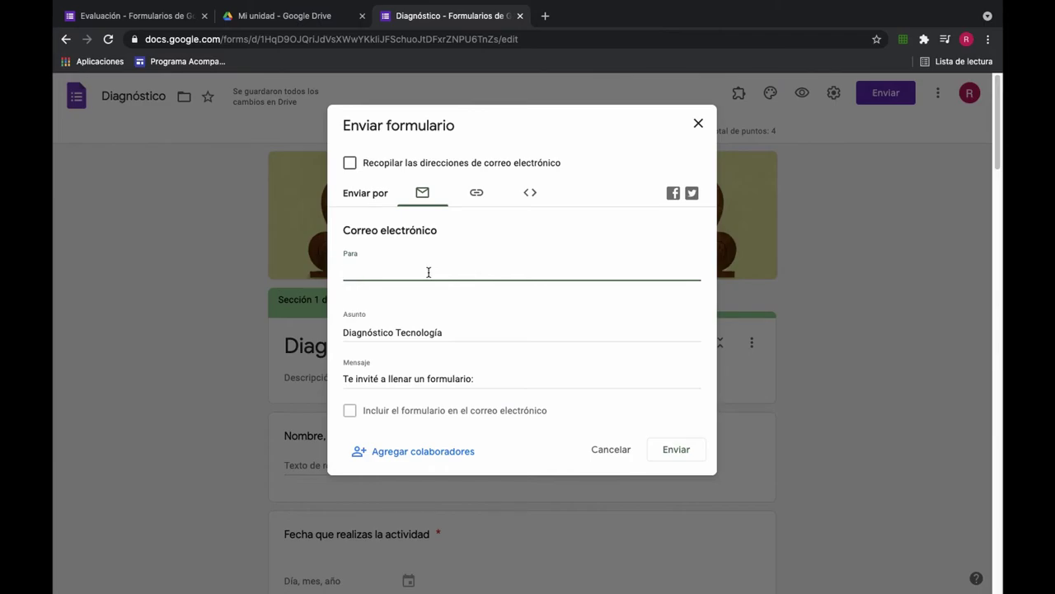
text(artenl)
click(378, 289)
click(419, 417)
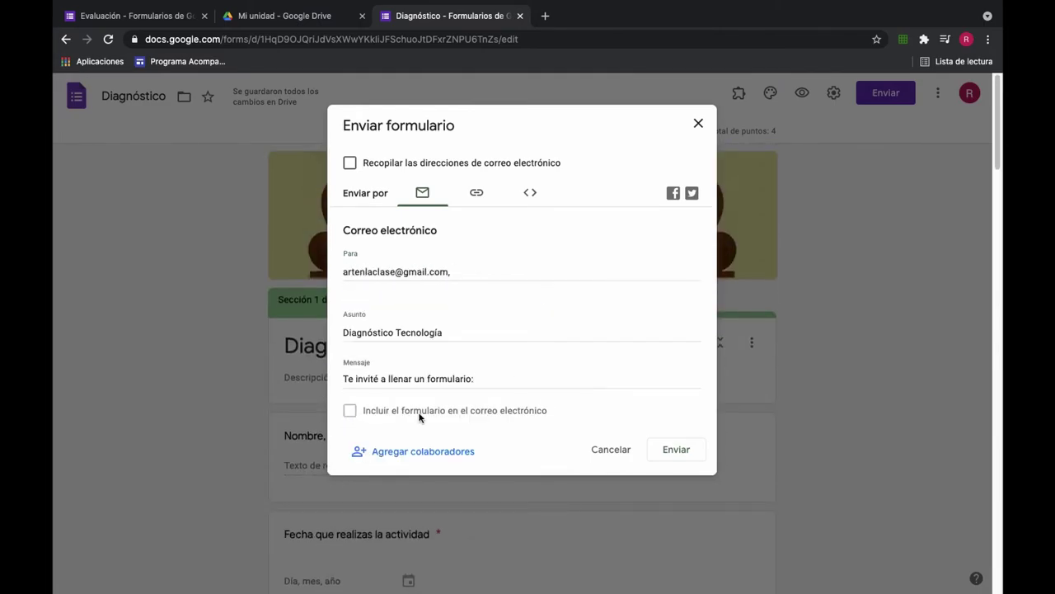
Step: Preview the shortened link and embed code, then send the invitation by email
click(474, 197)
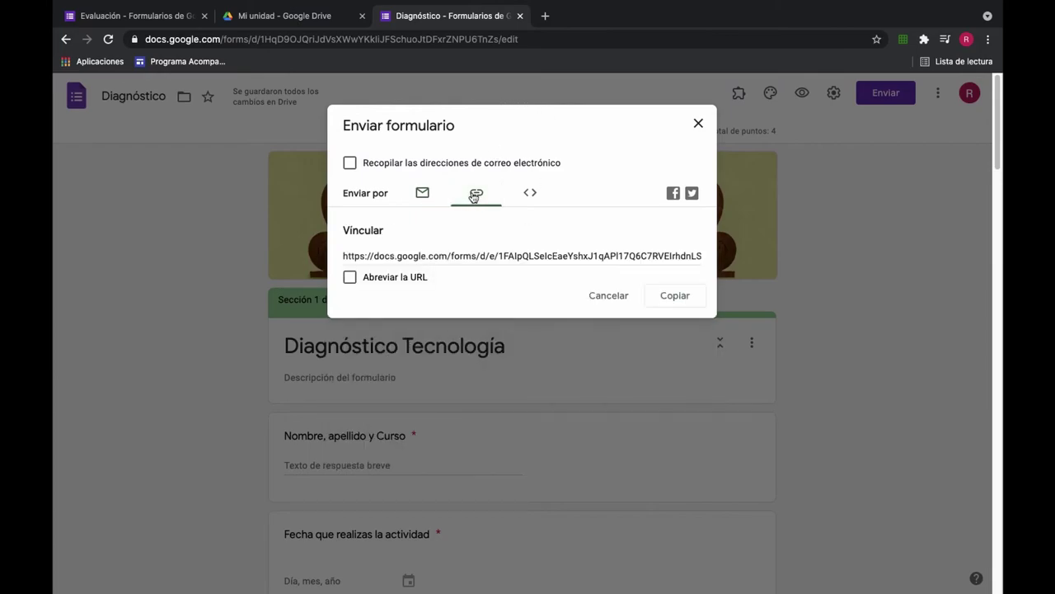
click(349, 277)
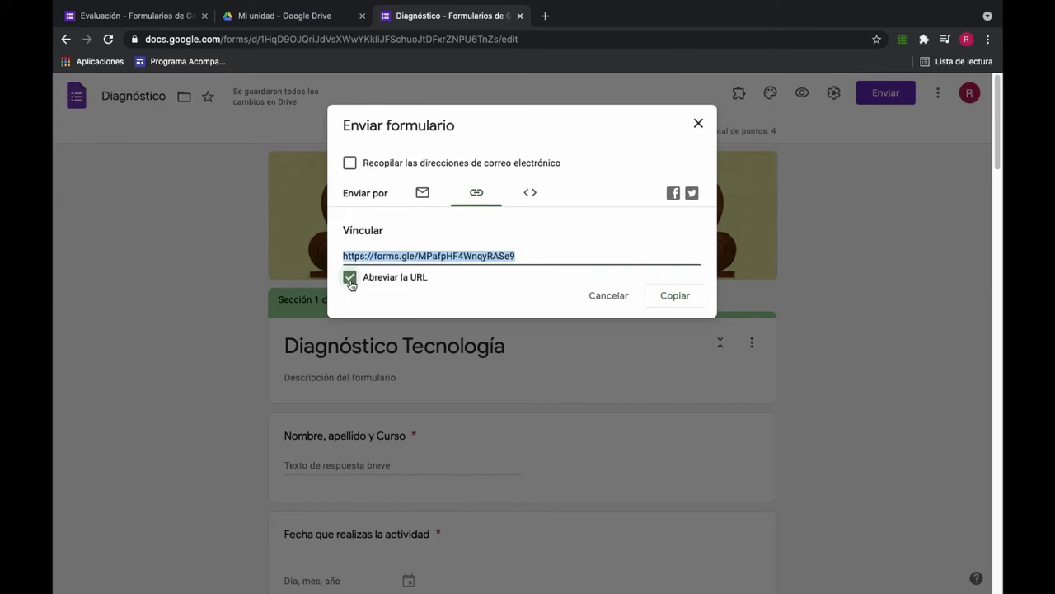
click(530, 194)
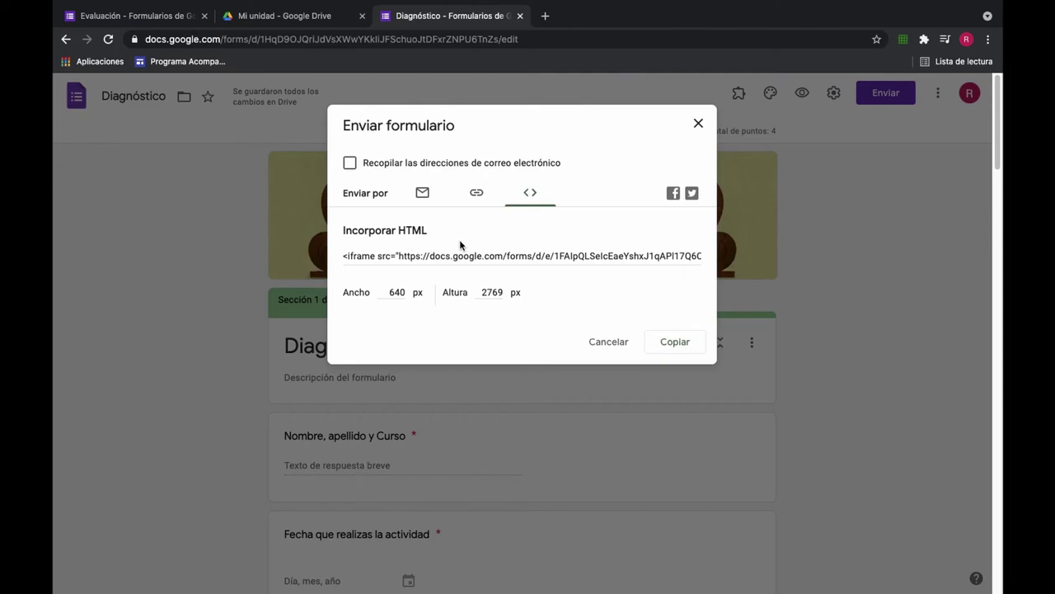
click(423, 192)
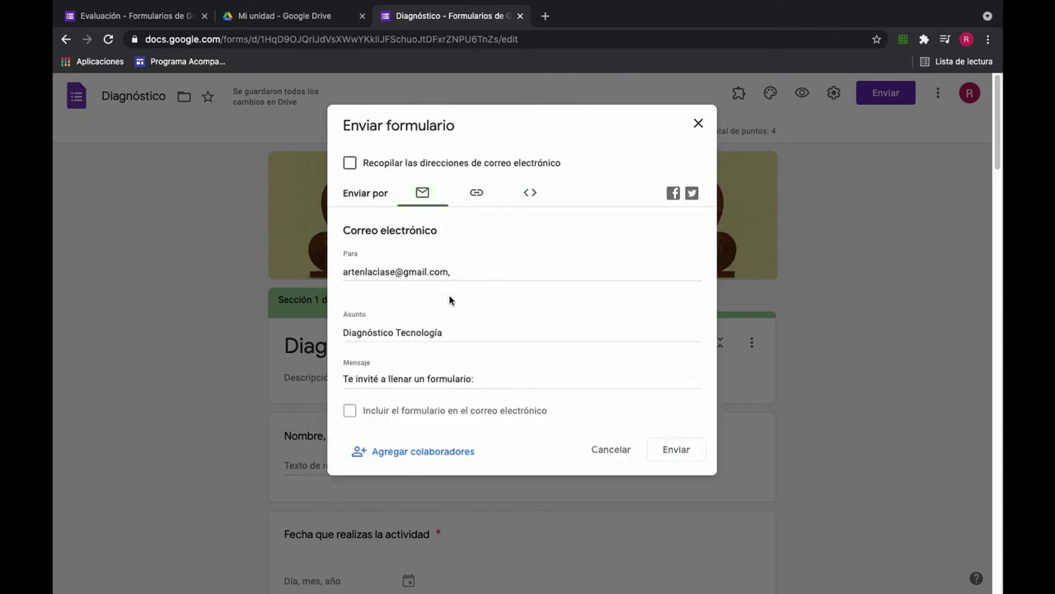
click(681, 450)
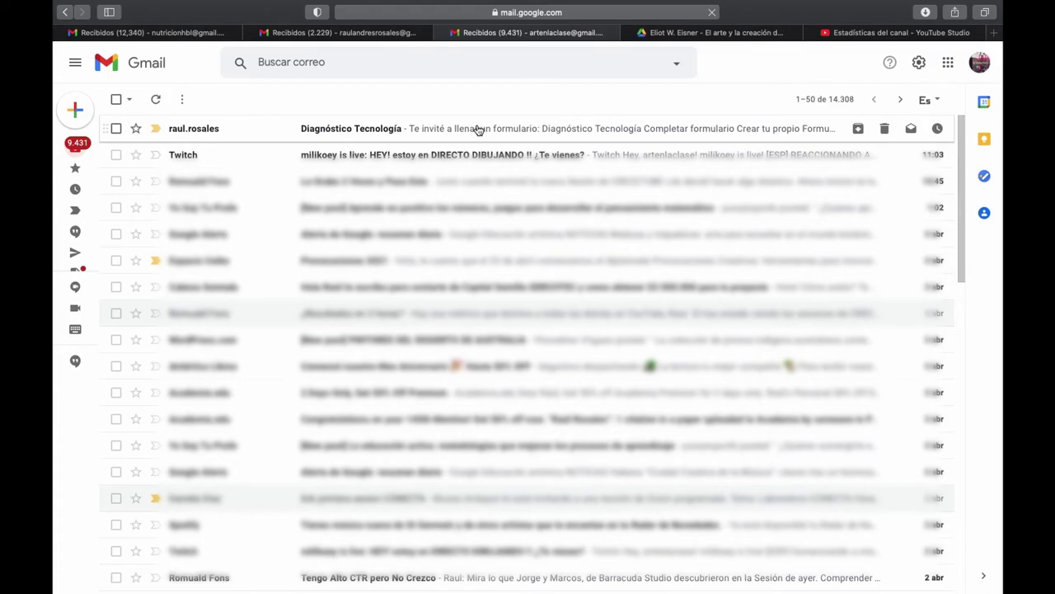
Step: Open the Diagnóstico Tecnología invitation email and follow its Completar formulario link
click(478, 131)
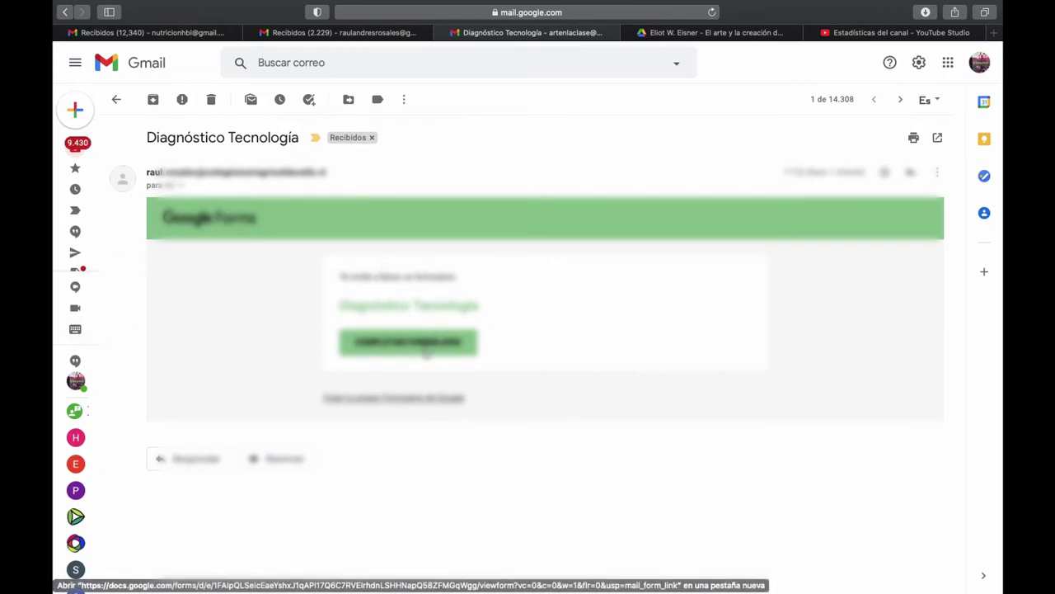
click(425, 343)
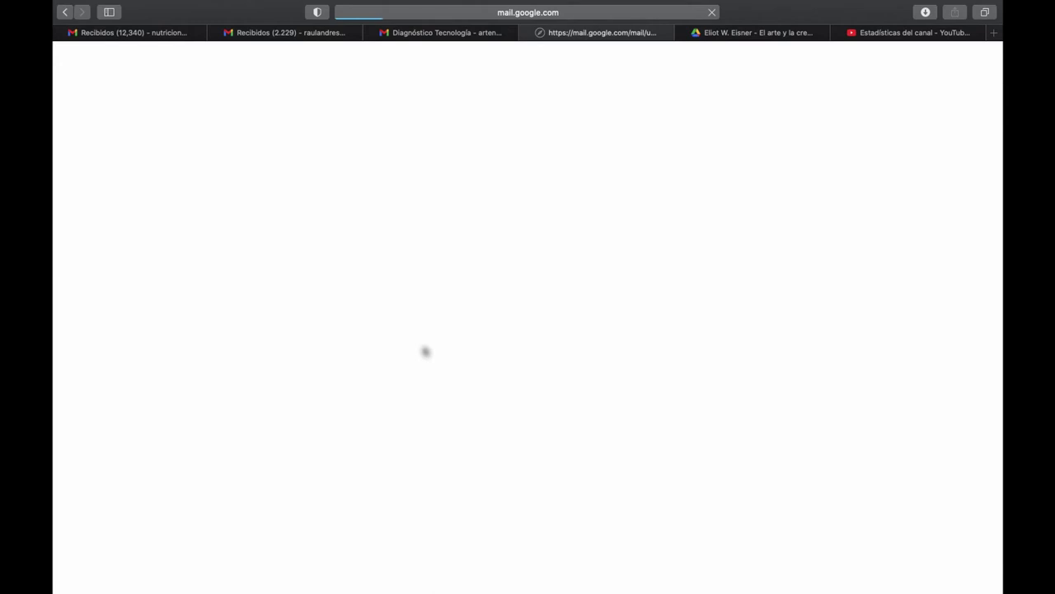
Step: Enter the student's name and the date 04042021, then continue to the questions
key(Tab)
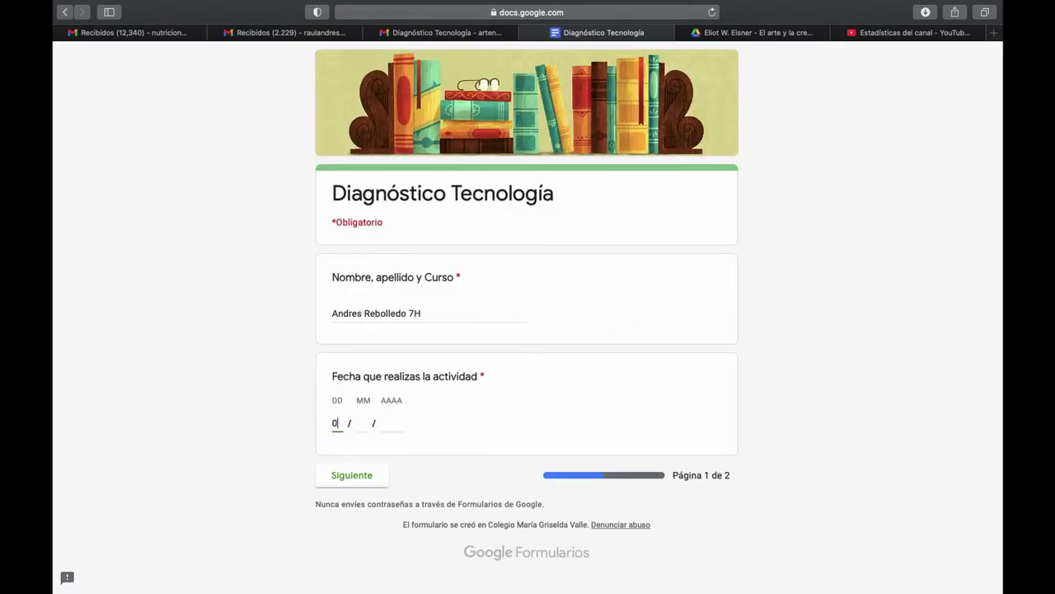
text(04042021)
click(352, 475)
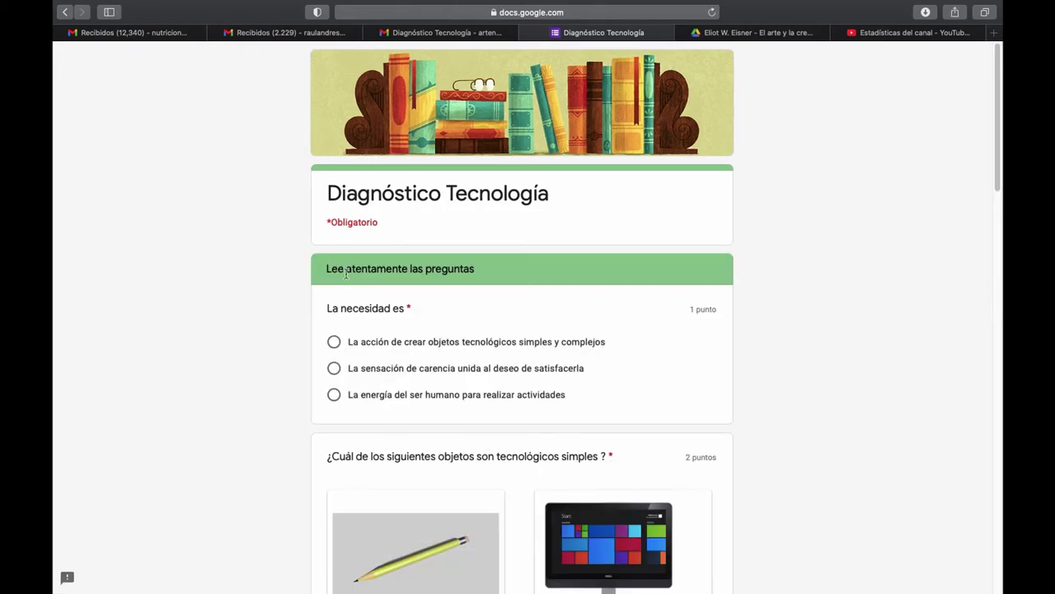
Step: Answer all questions, including Lápiz, Sacapunta and the stove's cooking function, and submit
key(Tab)
key(Up)
key(Tab)
key(Tab)
key(Tab)
key(space)
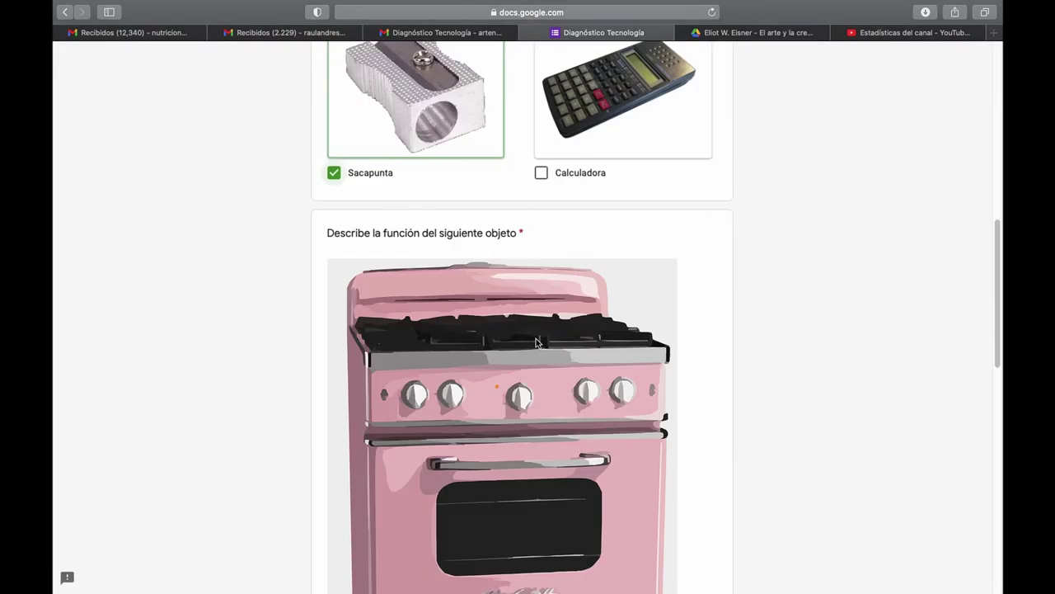
key(Tab)
key(Tab)
text(La función de este objeto es cocinar los alimentos.)
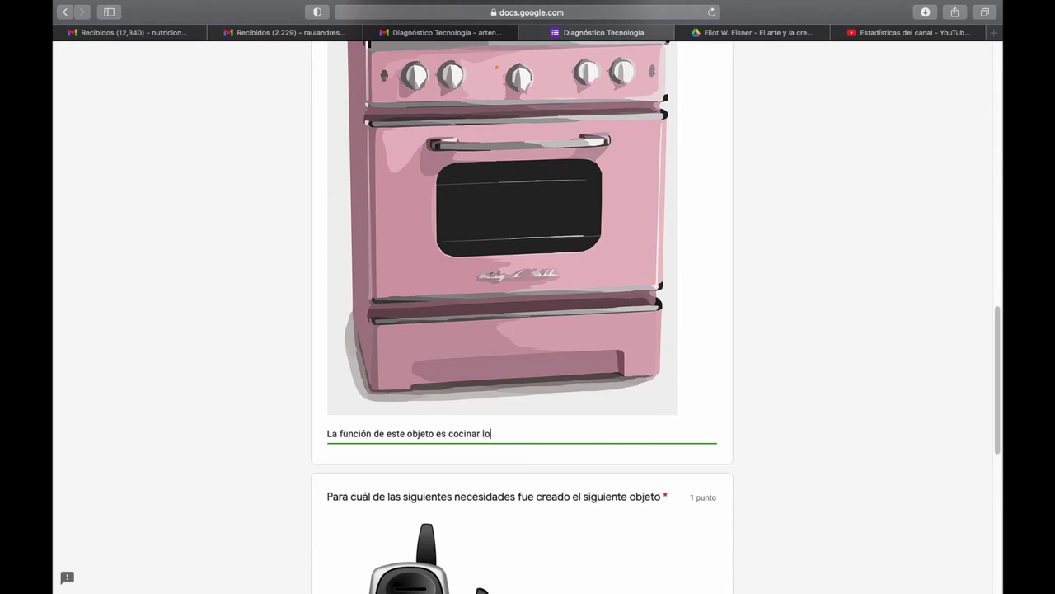
scroll(333, 410, down, 6)
click(333, 410)
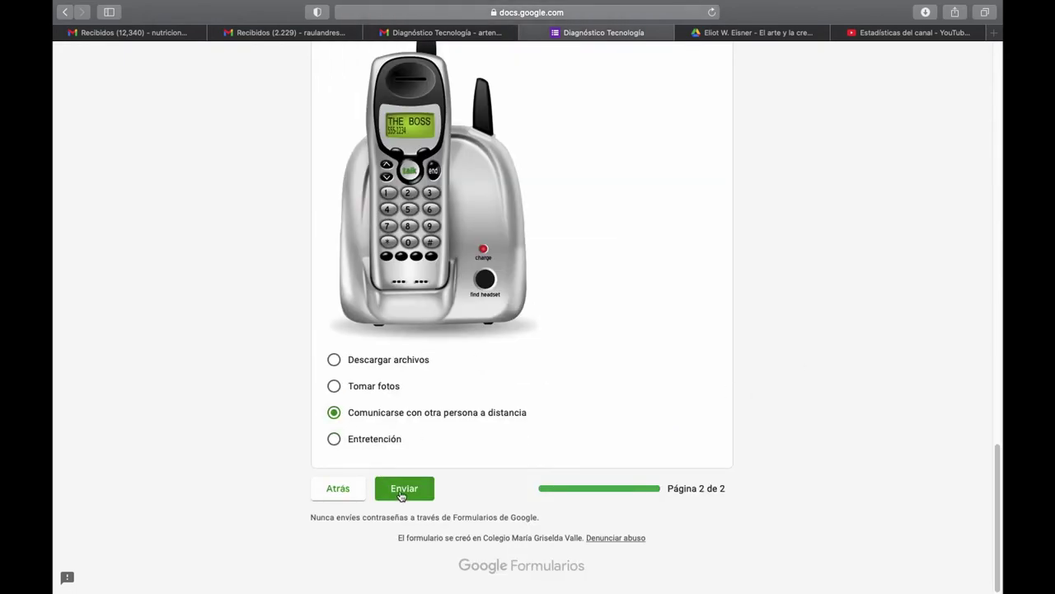
click(395, 483)
Step: View the quiz score, showing 4/4 total points
click(376, 271)
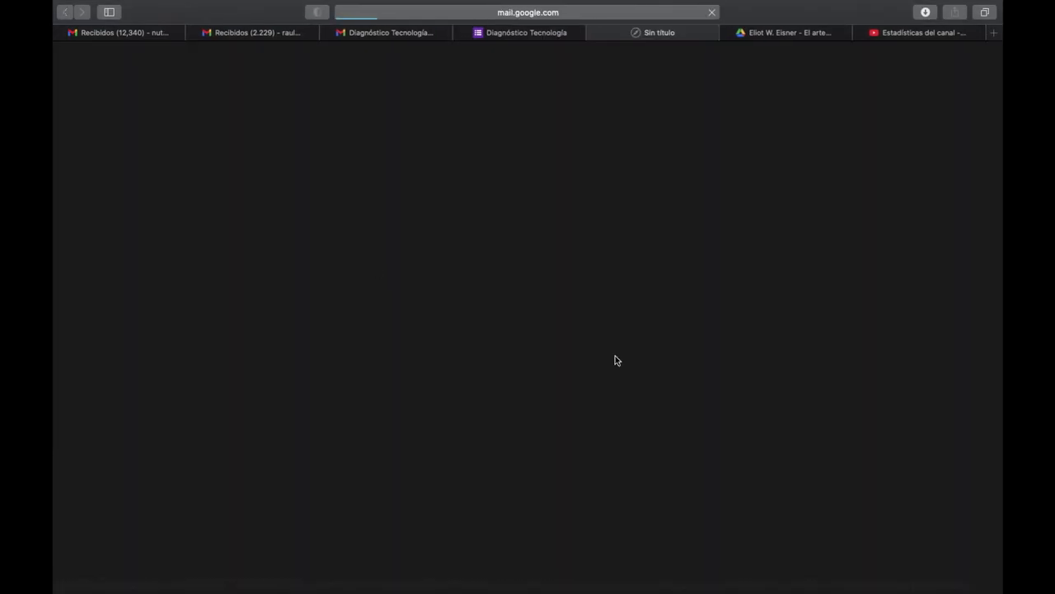
scroll(583, 405, down, 5)
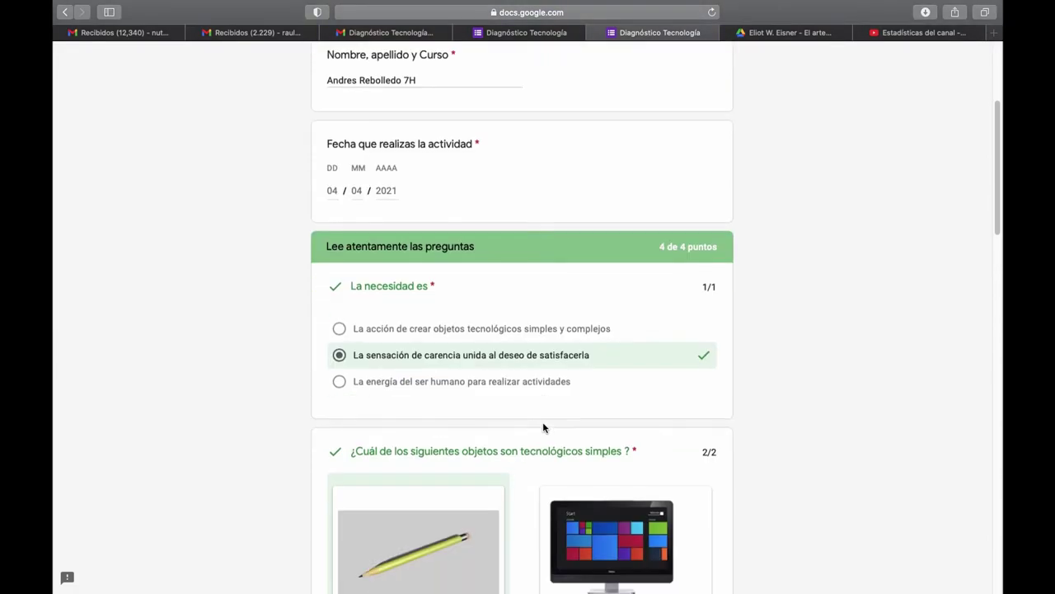
scroll(543, 427, down, 15)
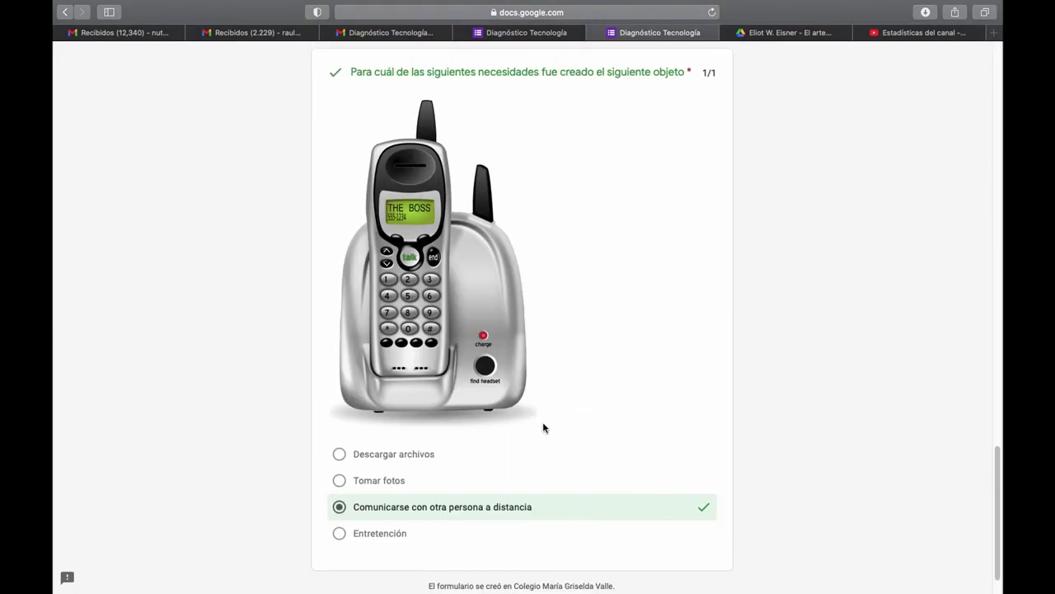
scroll(543, 427, up, 10)
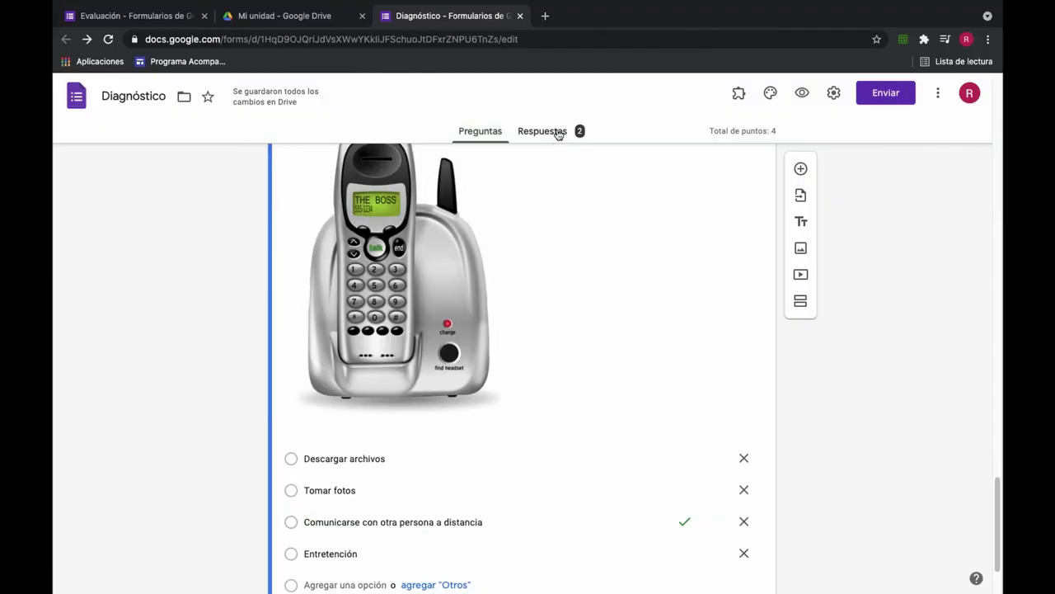
Step: In the responses summary, toggle Se aceptan respuestas off and back on twice
click(556, 132)
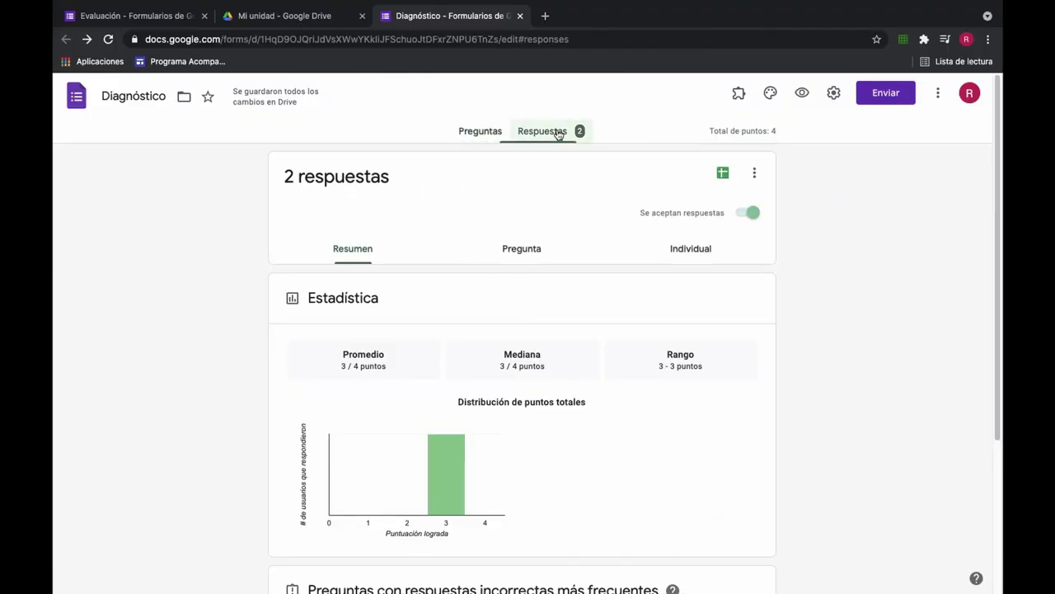
scroll(639, 314, down, 3)
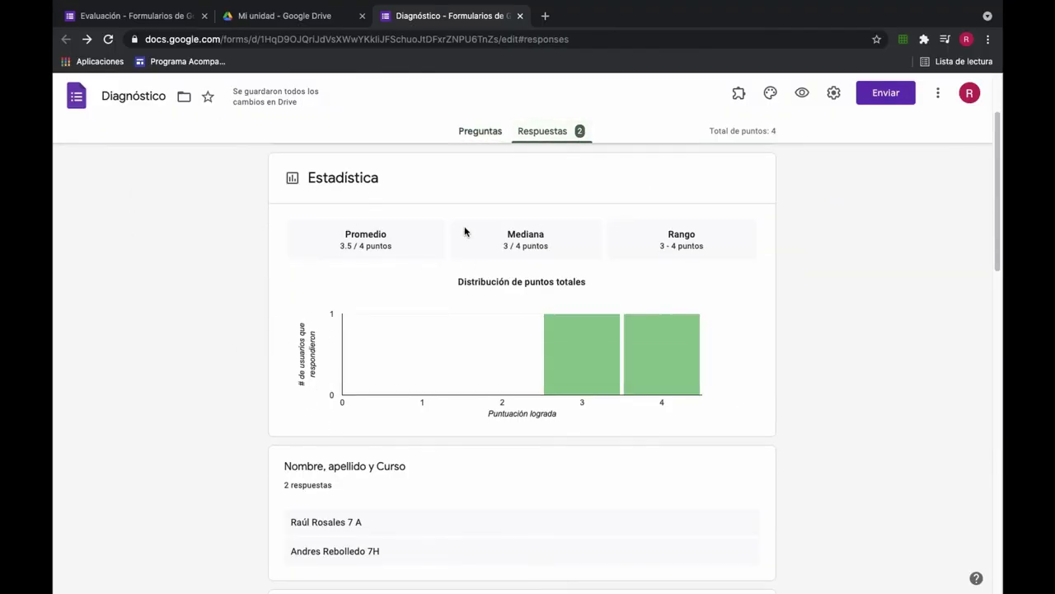
scroll(387, 244, down, 10)
scroll(632, 343, down, 5)
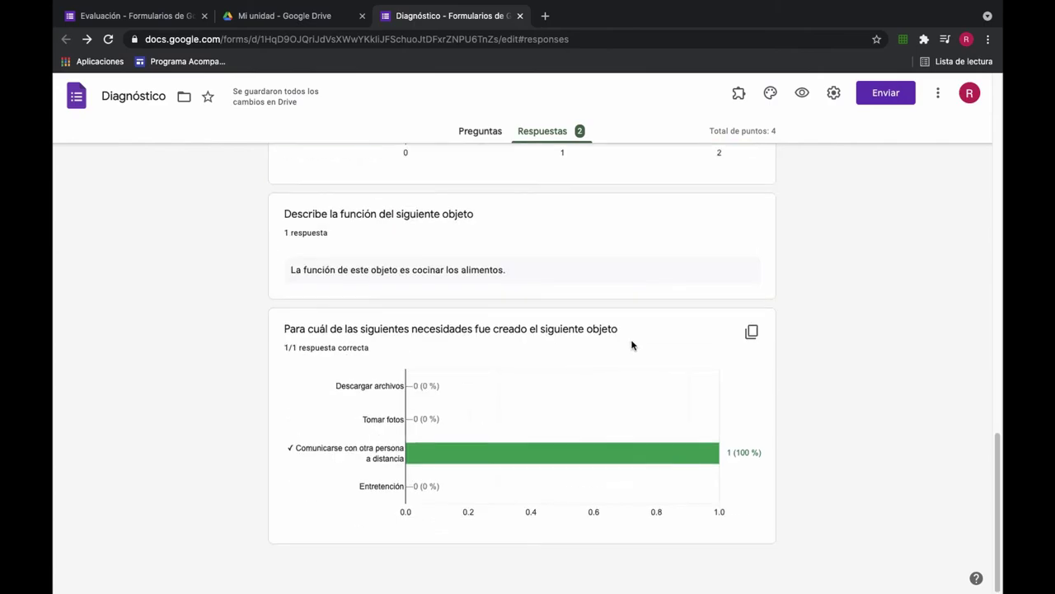
scroll(612, 304, up, 20)
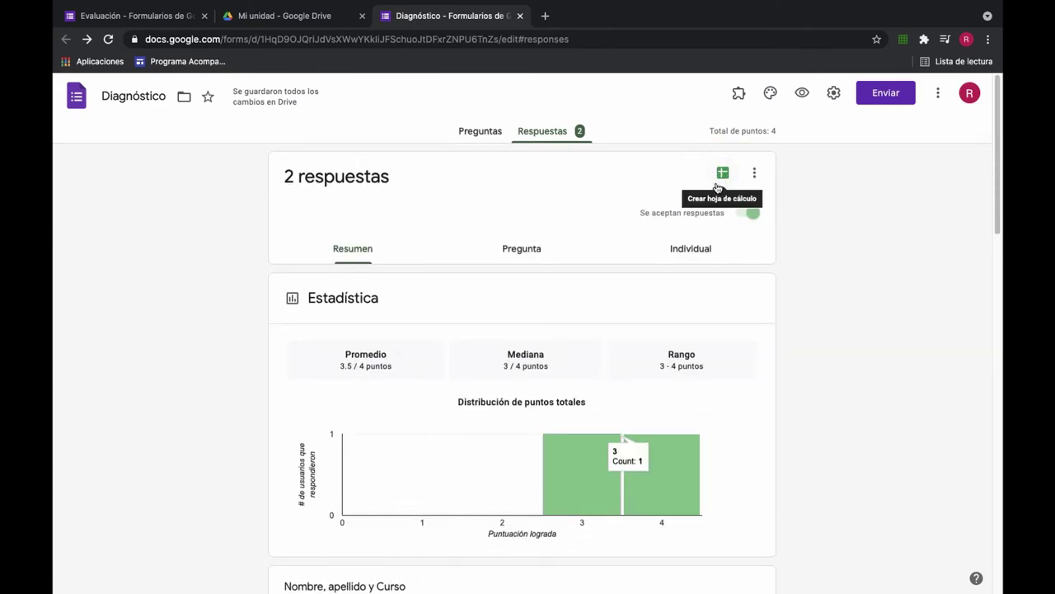
click(752, 216)
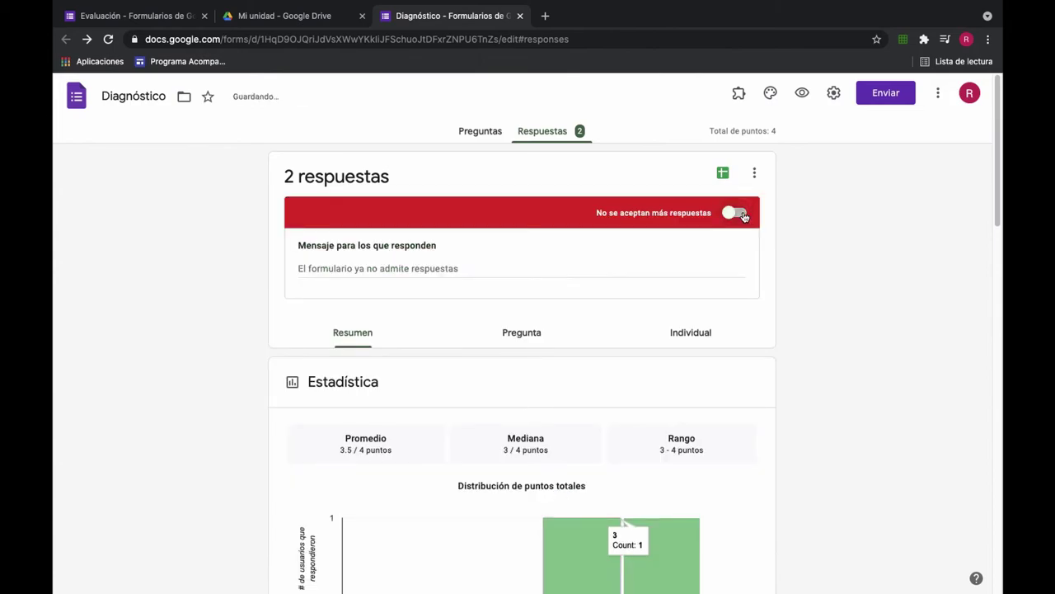
click(745, 216)
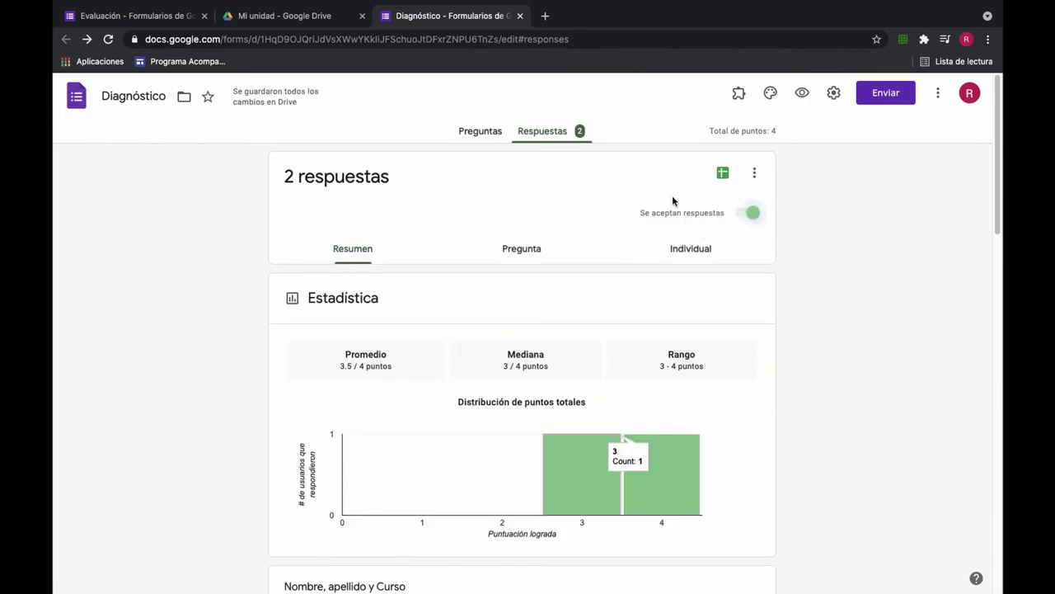
click(746, 212)
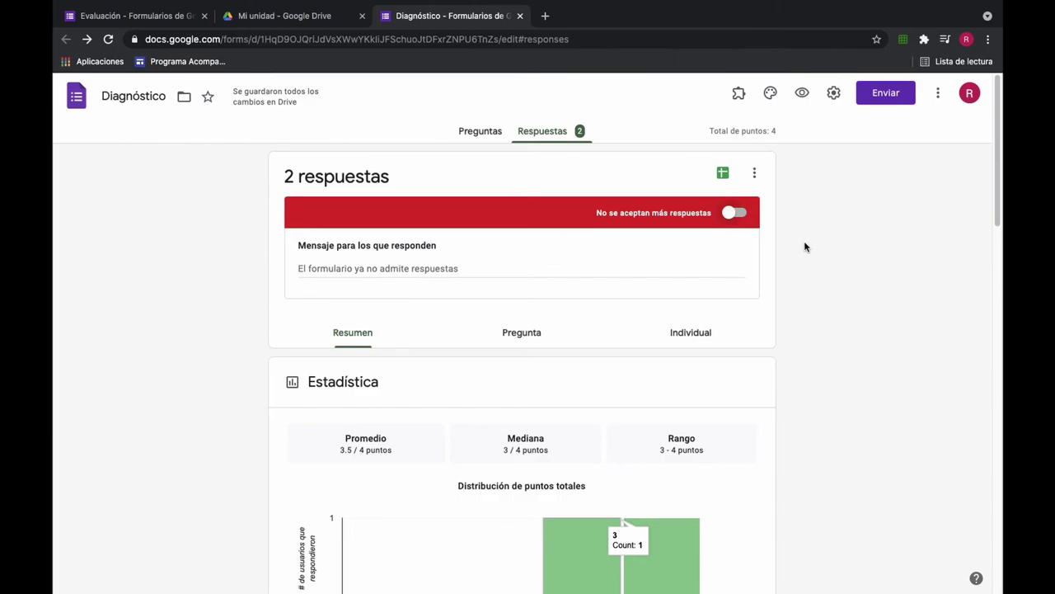
click(740, 212)
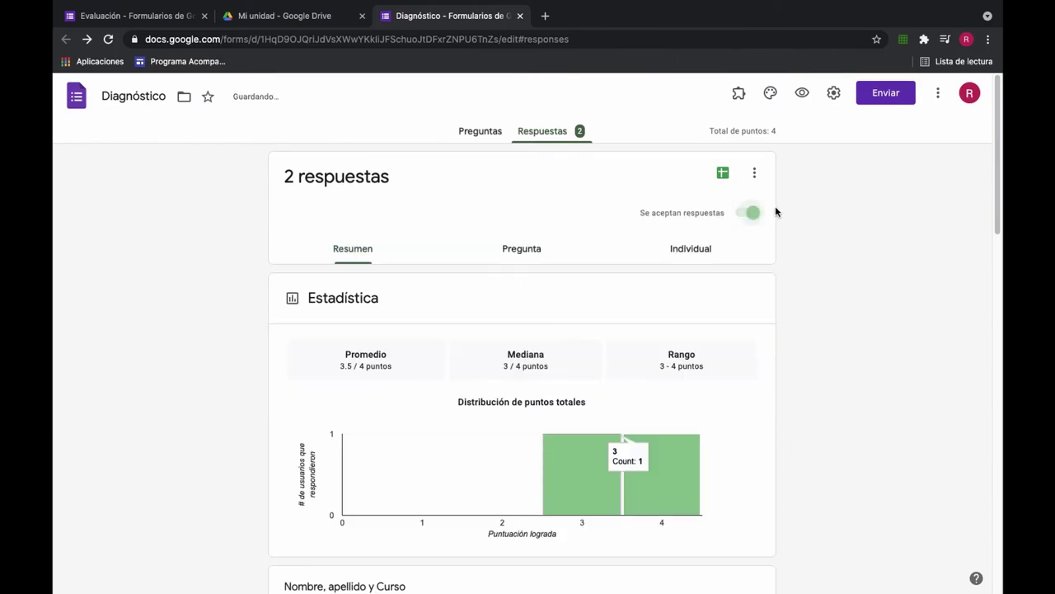
Step: Create a linked spreadsheet named Diagnóstico tecno (Respuestas)
click(722, 172)
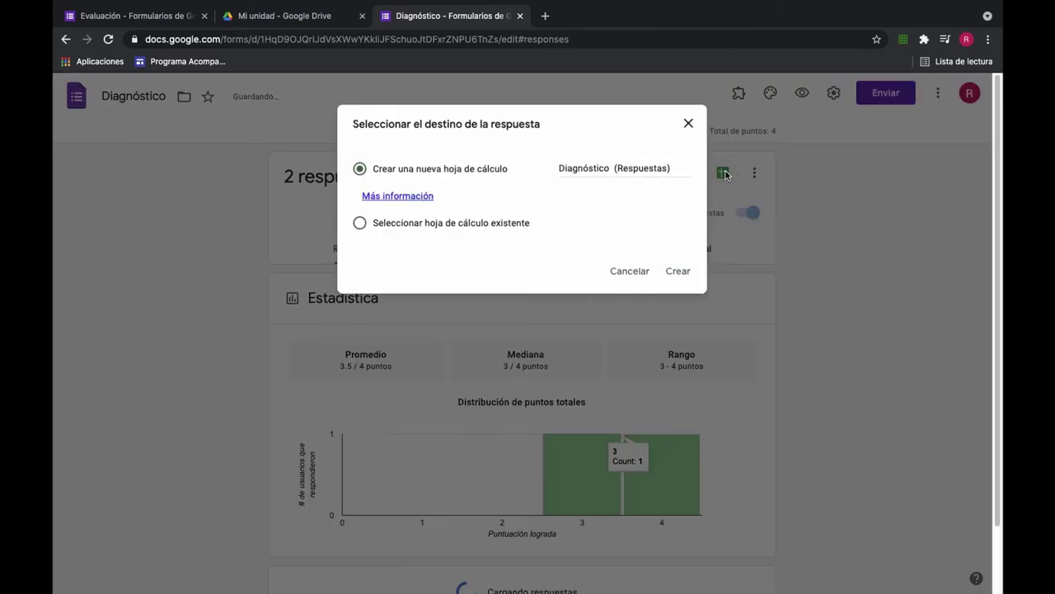
click(614, 168)
text(tecno)
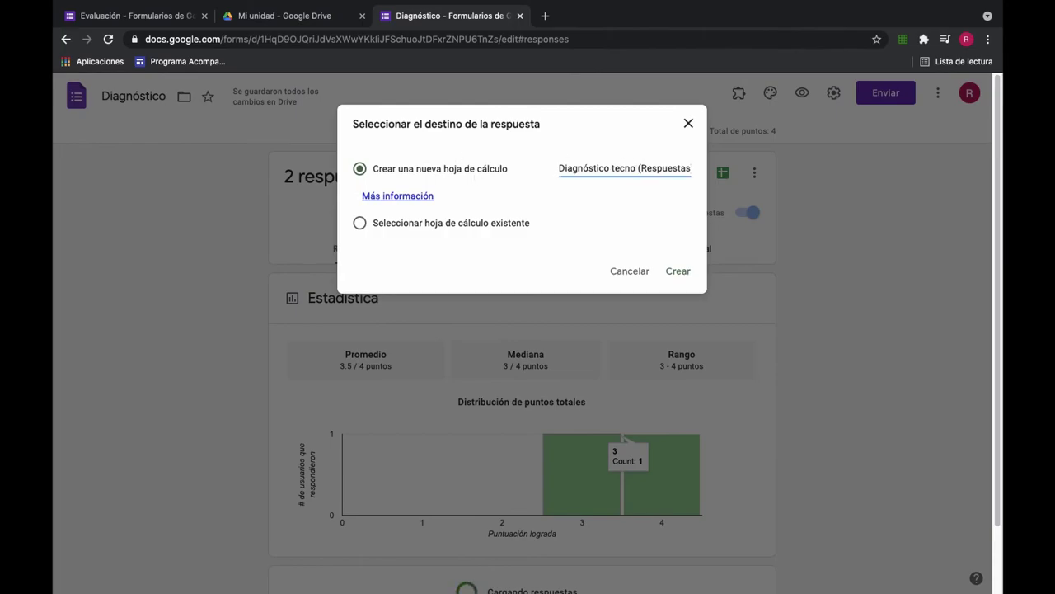
click(688, 276)
Step: Sort My Drive by Últimos que abrí to find Diagnóstico tecno (Respuestas), then switch to it
click(283, 16)
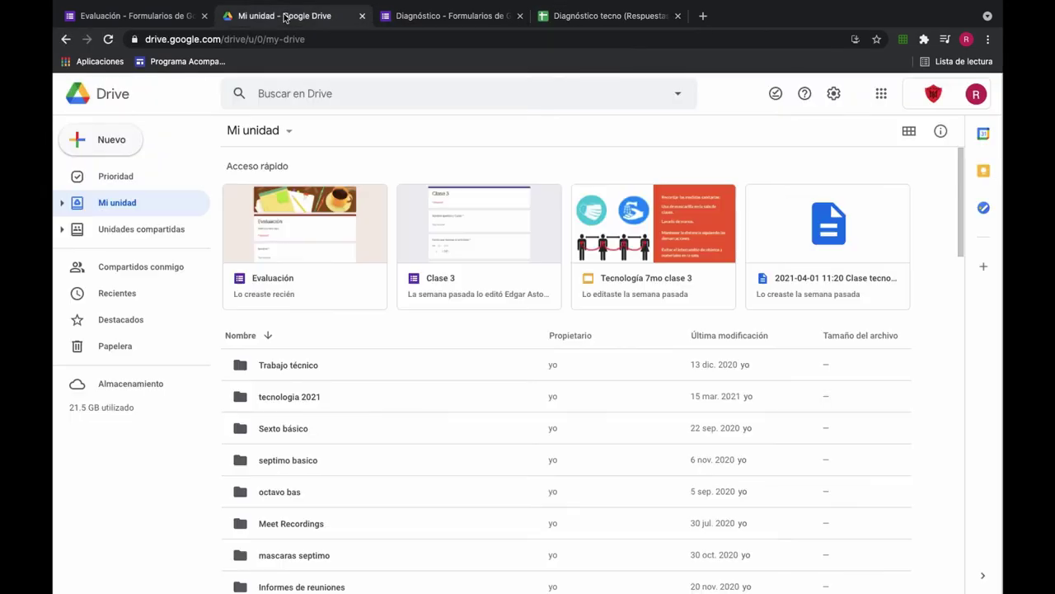
click(783, 335)
scroll(789, 337, down, 4)
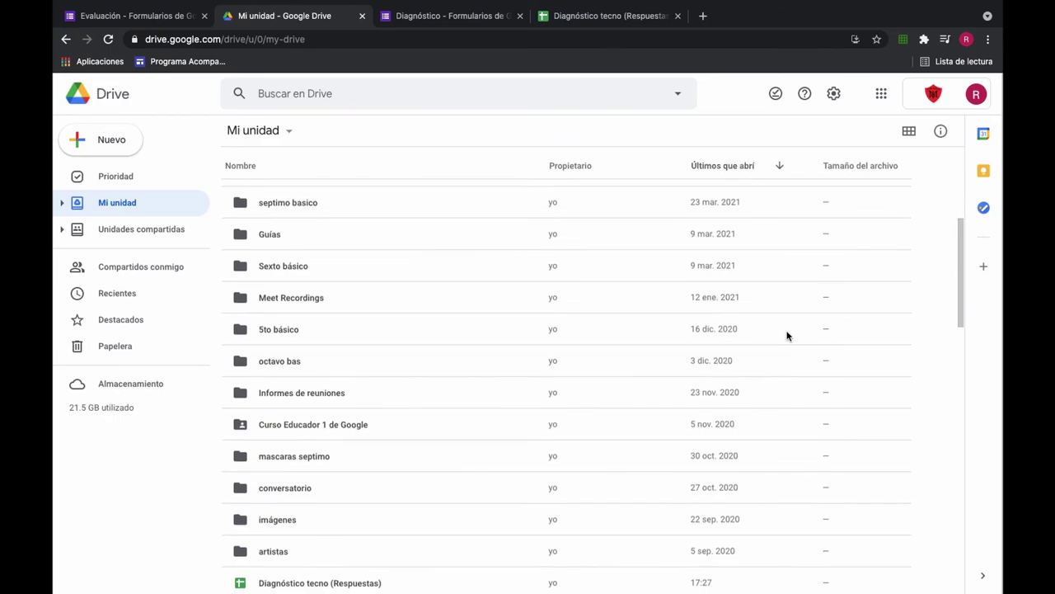
scroll(787, 335, down, 3)
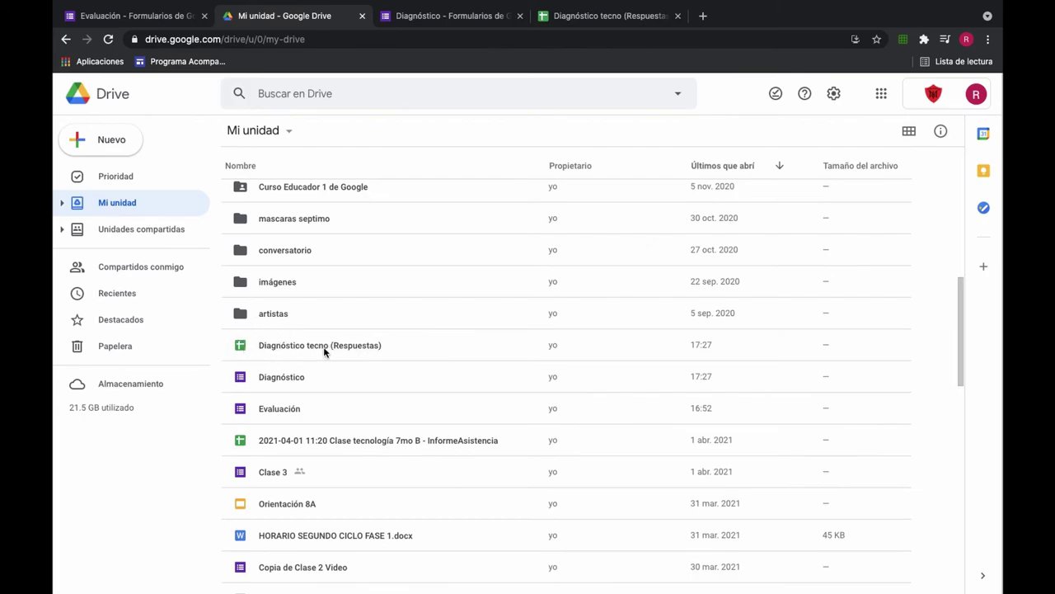
key(super+4)
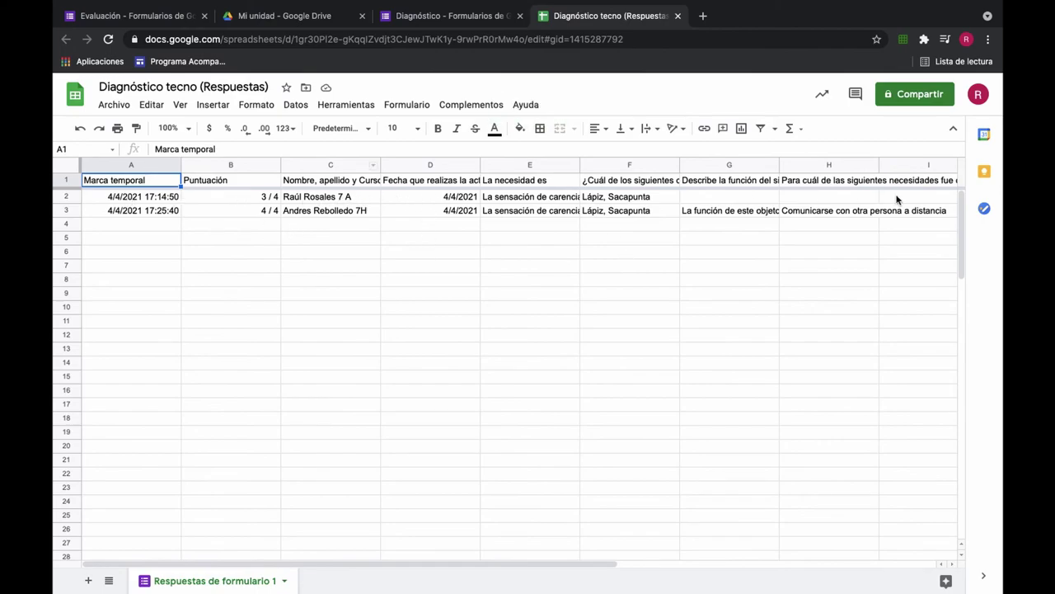
Step: Review the two response rows scored 3 / 4 and 4 / 4, then return to the form
mouse_move(370, 561)
mouse_down()
mouse_move(683, 563)
mouse_move(372, 547)
mouse_up()
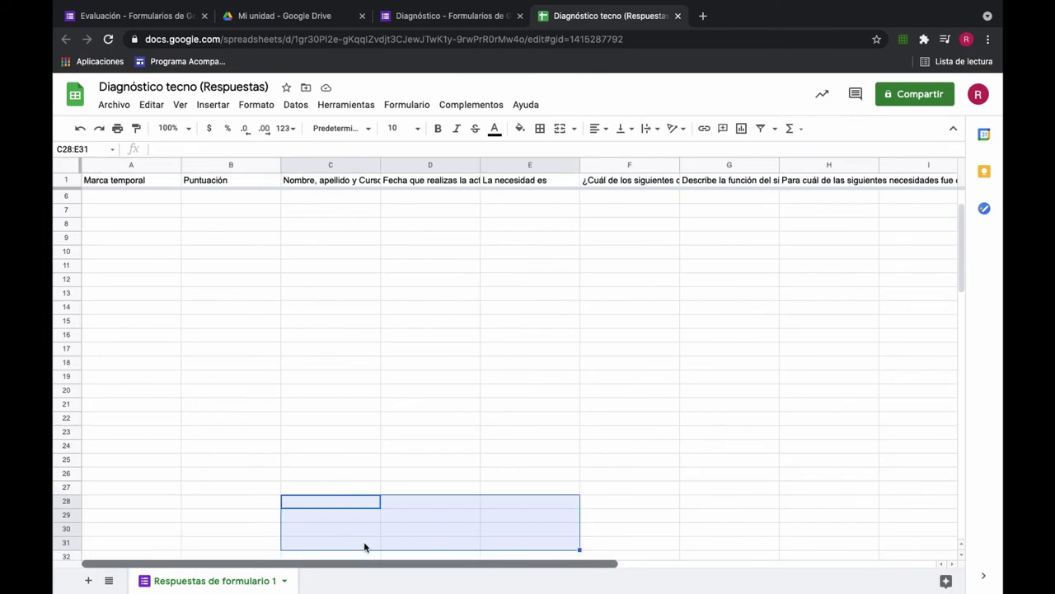
scroll(157, 396, up, 2)
scroll(259, 306, down, 3)
scroll(259, 306, up, 3)
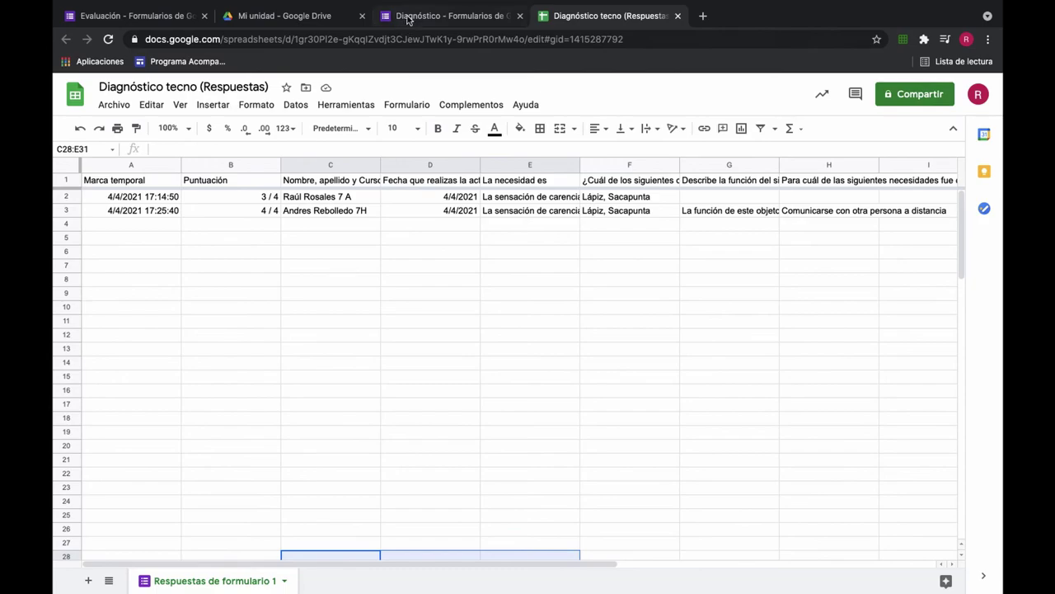
click(406, 16)
Step: Delete all responses with Eliminar todas las respuestas, confirming with ACEPTAR
click(479, 131)
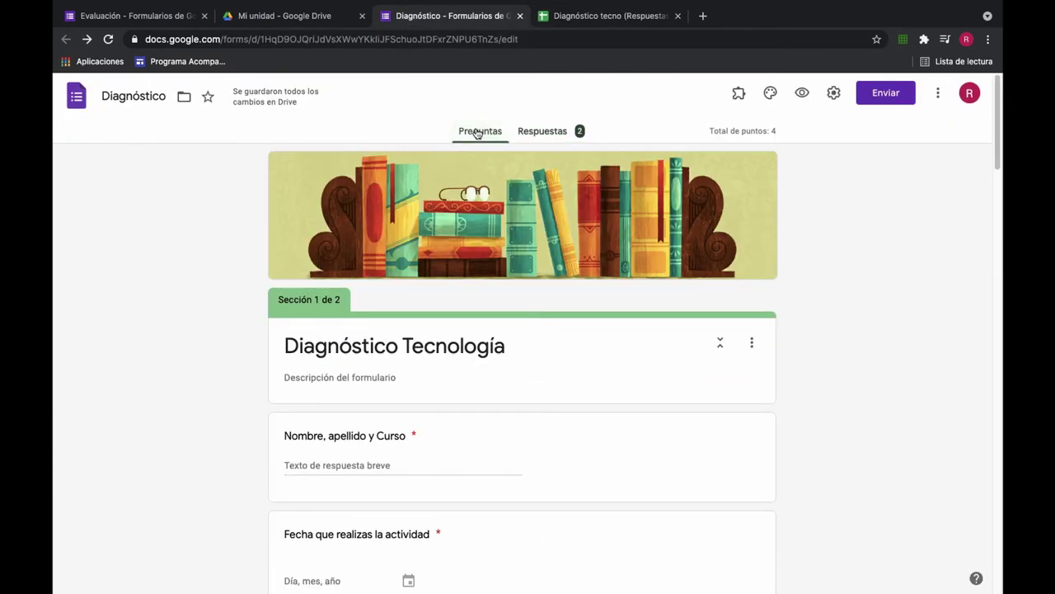
scroll(546, 302, down, 3)
scroll(546, 304, down, 3)
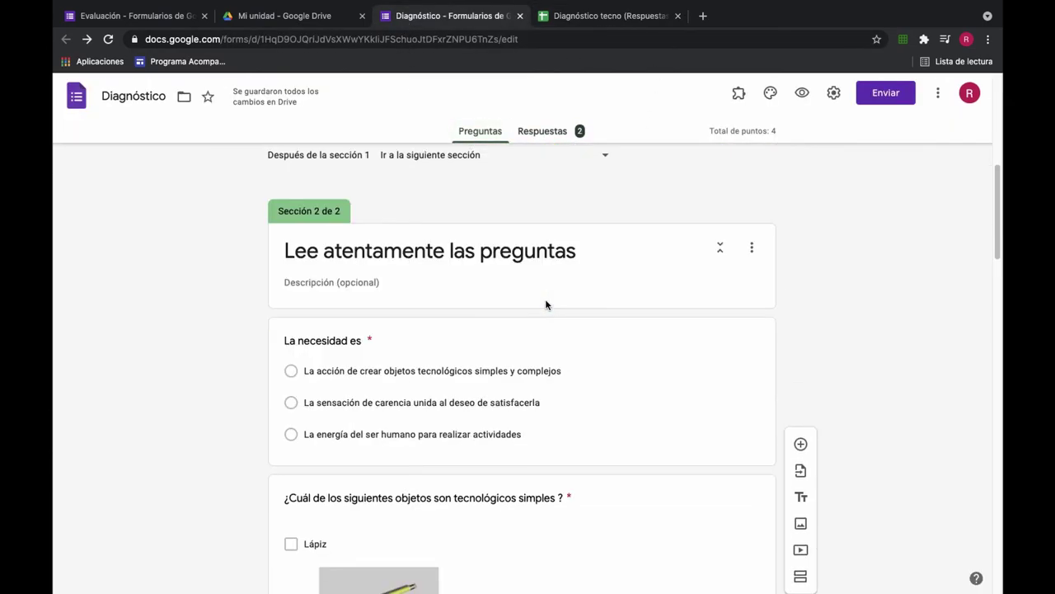
scroll(547, 304, down, 5)
scroll(546, 304, up, 8)
scroll(547, 304, up, 5)
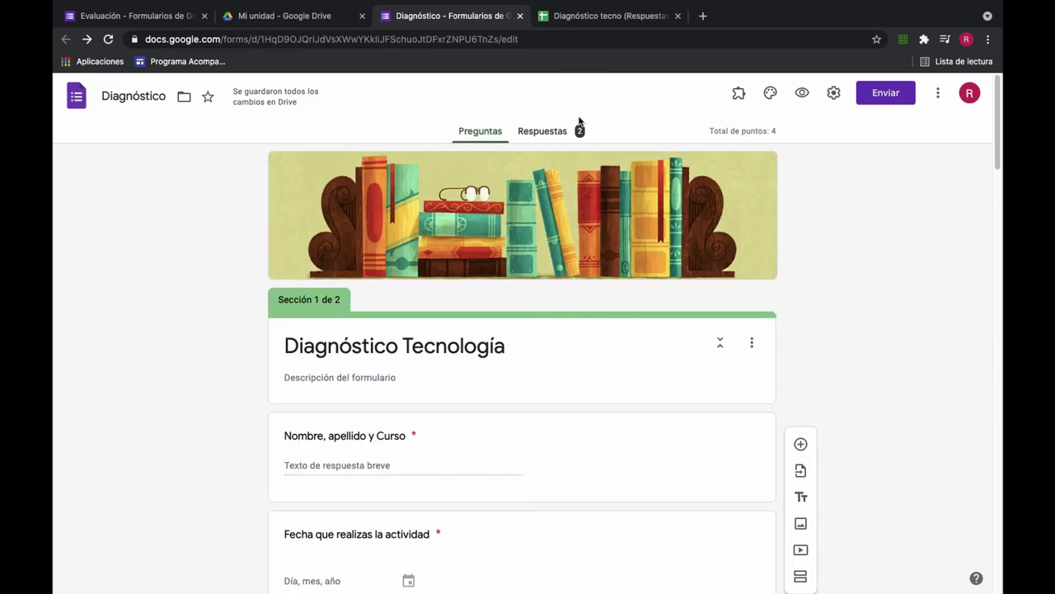
click(546, 132)
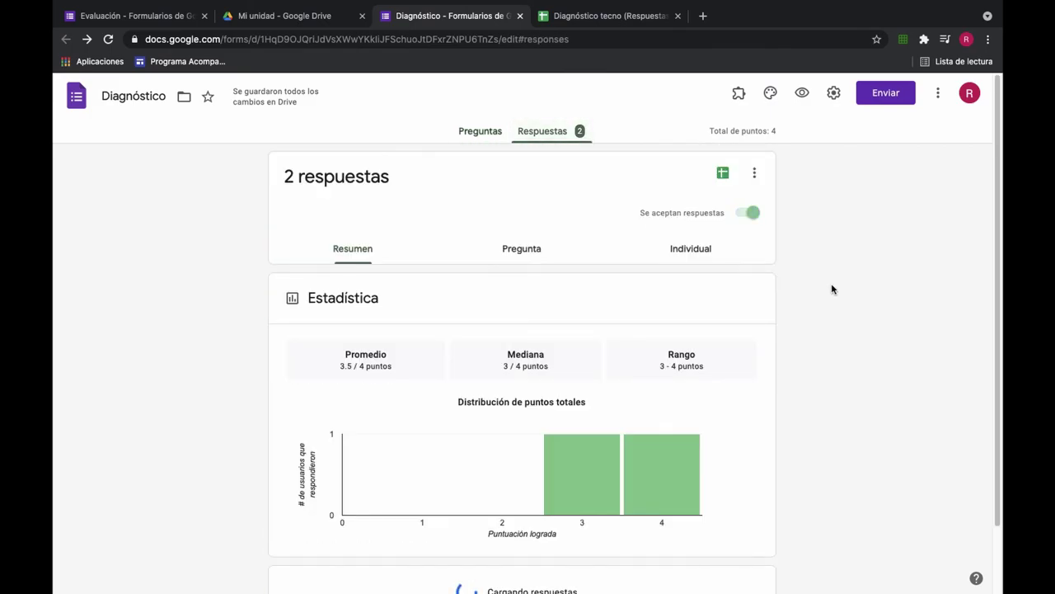
click(754, 172)
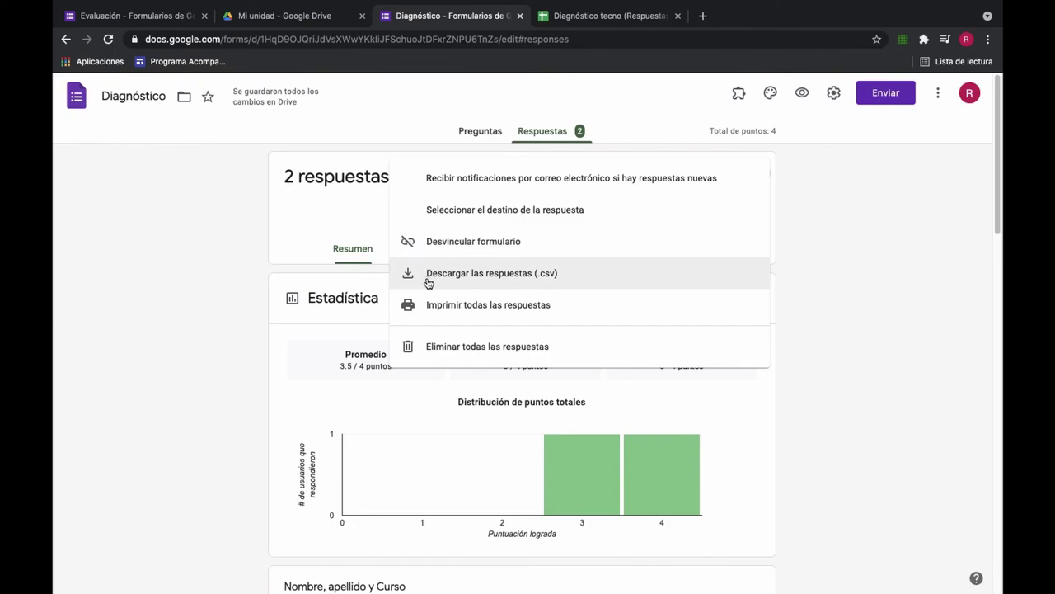
click(478, 346)
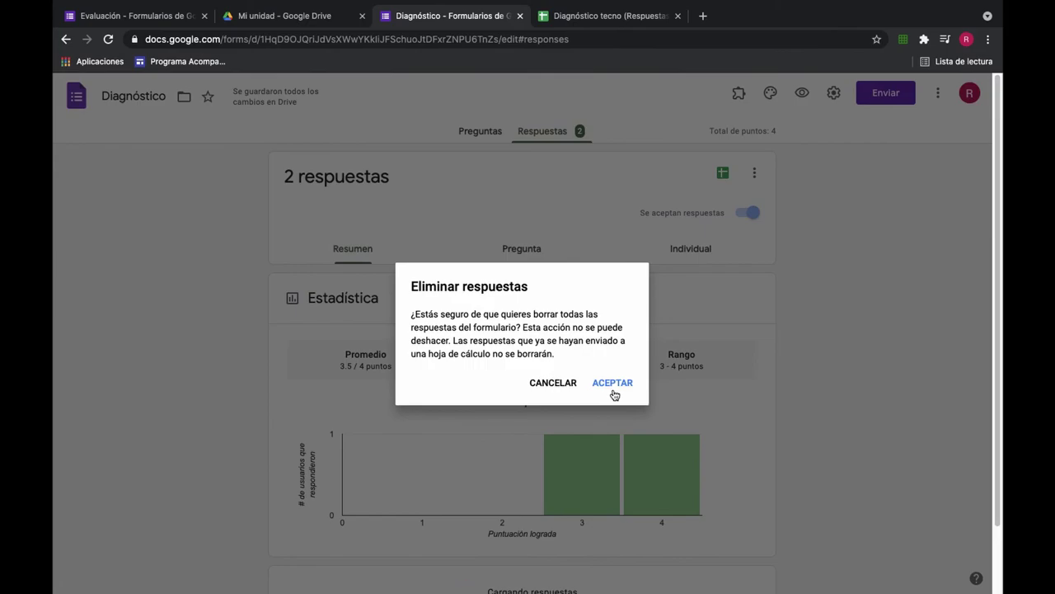
click(613, 384)
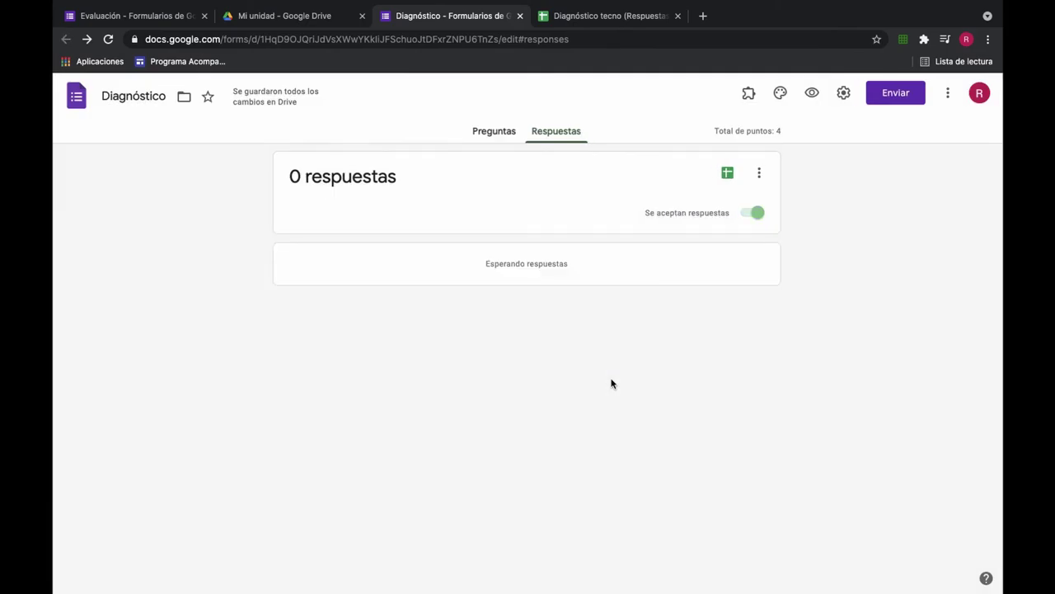
Step: Enable Recopilar las direcciones de correo electrónico in the form settings and save
click(508, 131)
click(832, 95)
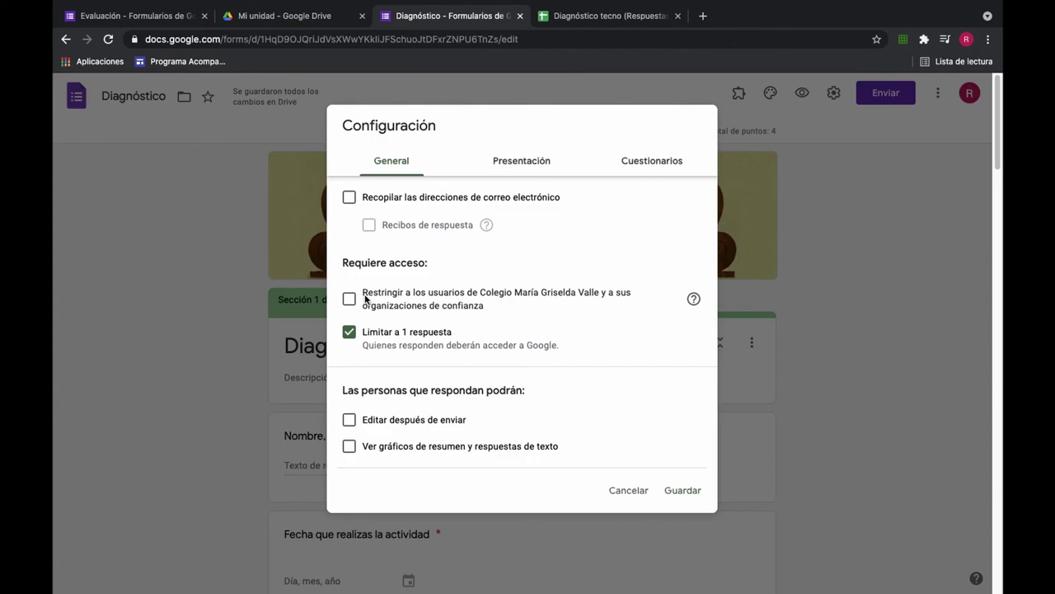
click(345, 199)
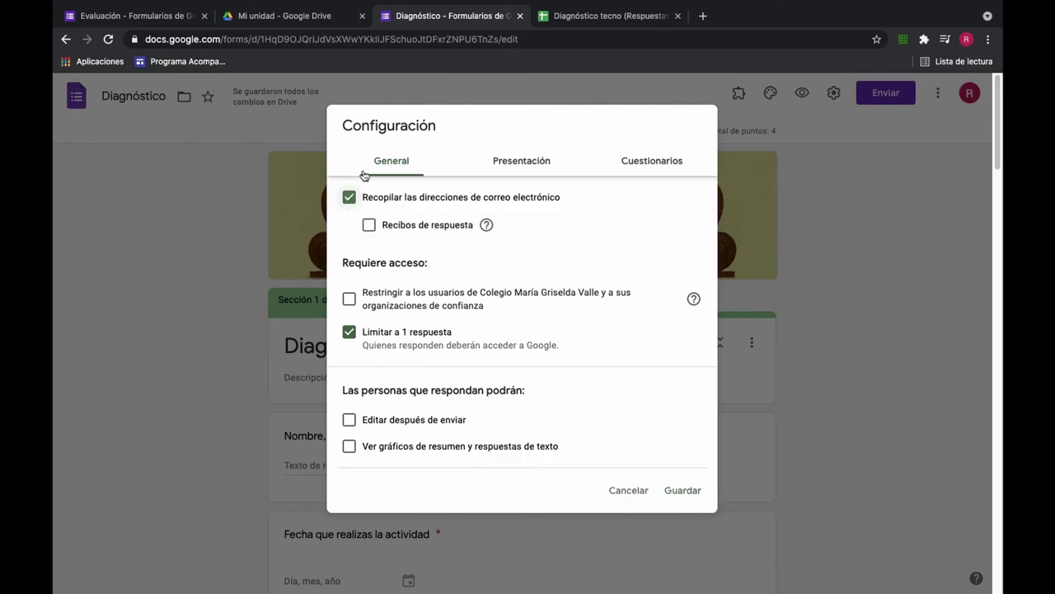
click(683, 490)
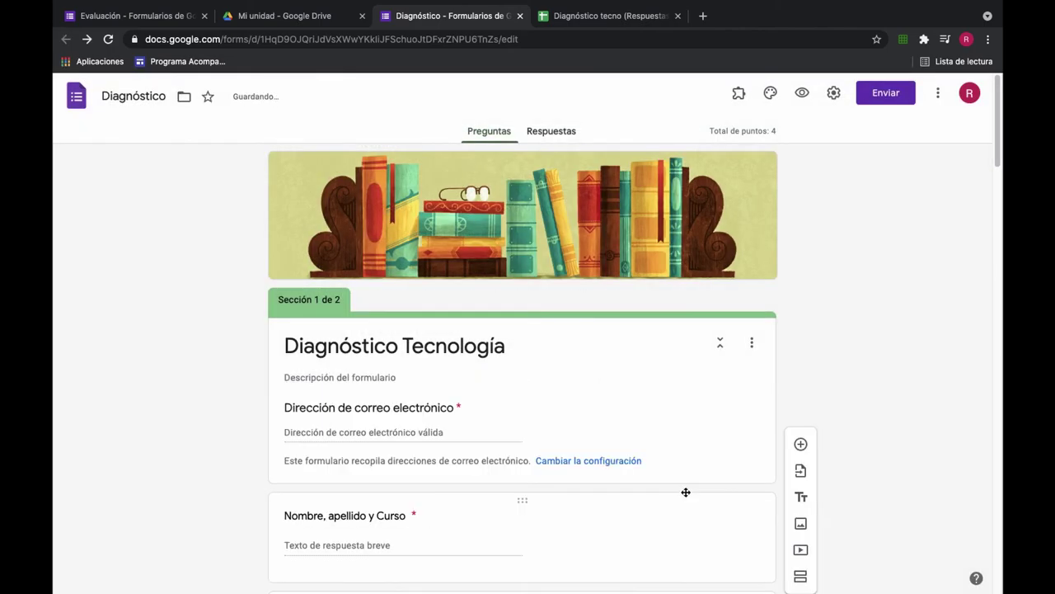
scroll(662, 368, down, 2)
scroll(662, 369, down, 3)
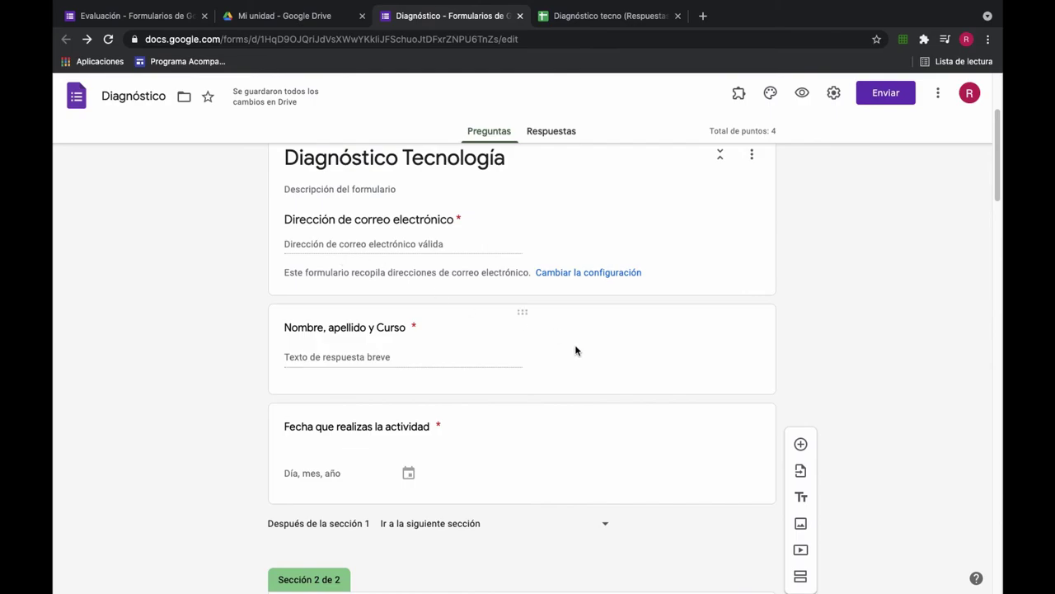
scroll(575, 351, down, 15)
scroll(576, 350, down, 10)
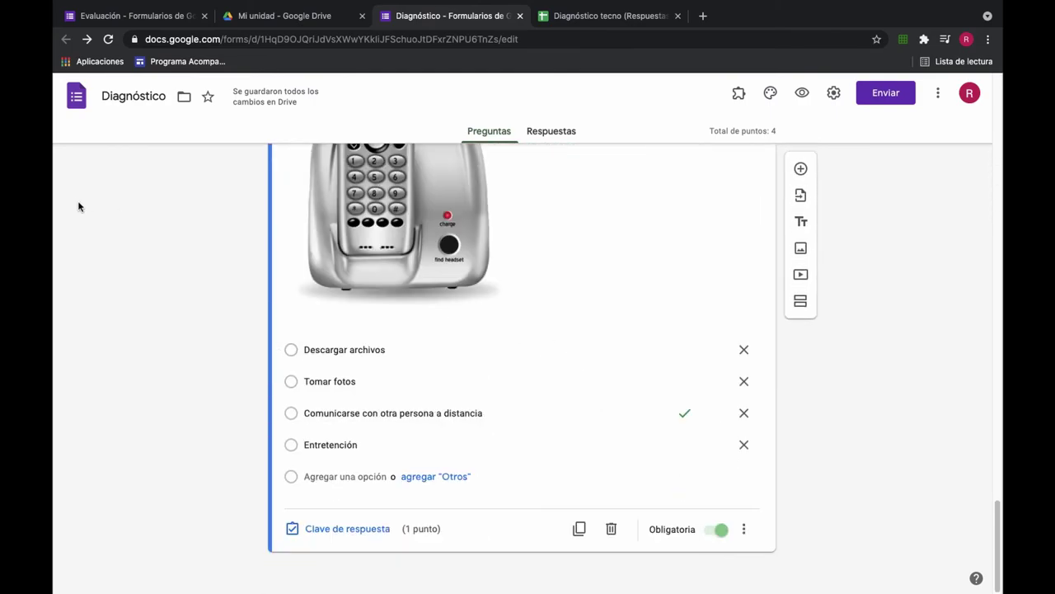
scroll(91, 209, up, 20)
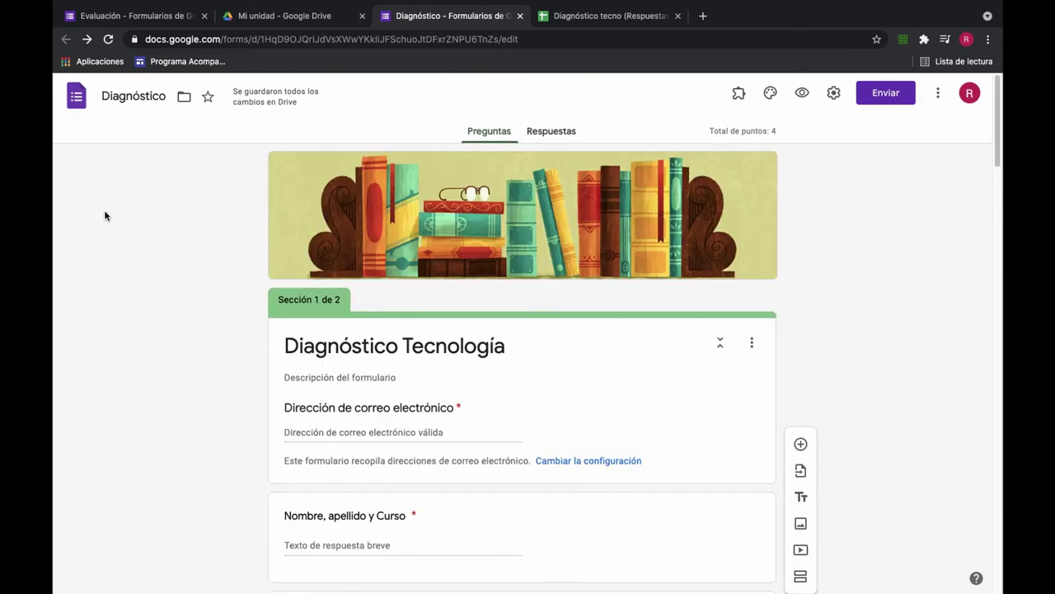
scroll(327, 314, down, 10)
scroll(327, 315, down, 15)
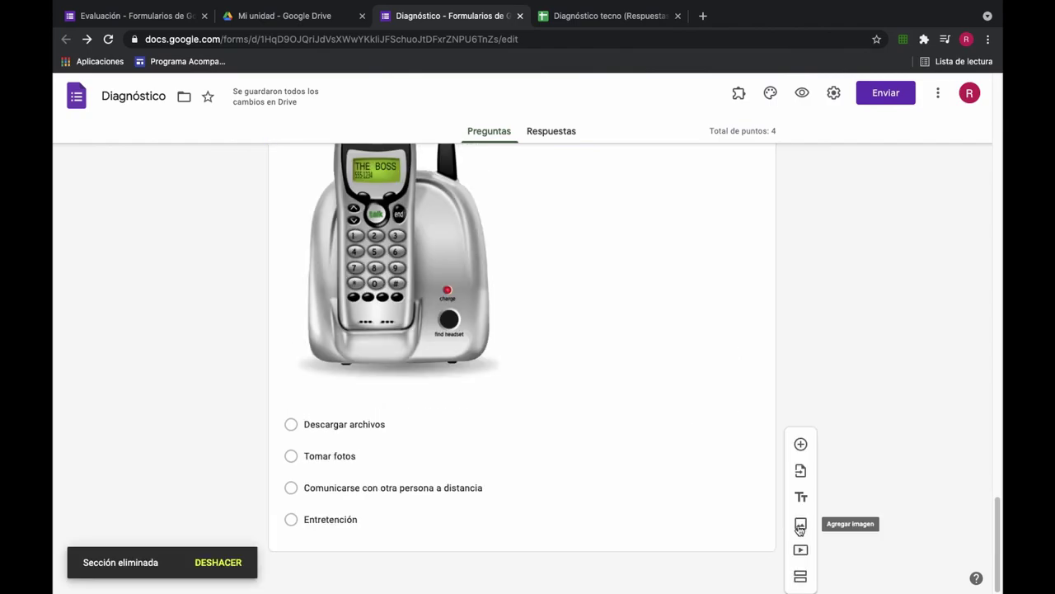
Step: Import two questions from the Clase 1 Tecnología form into the quiz
click(800, 473)
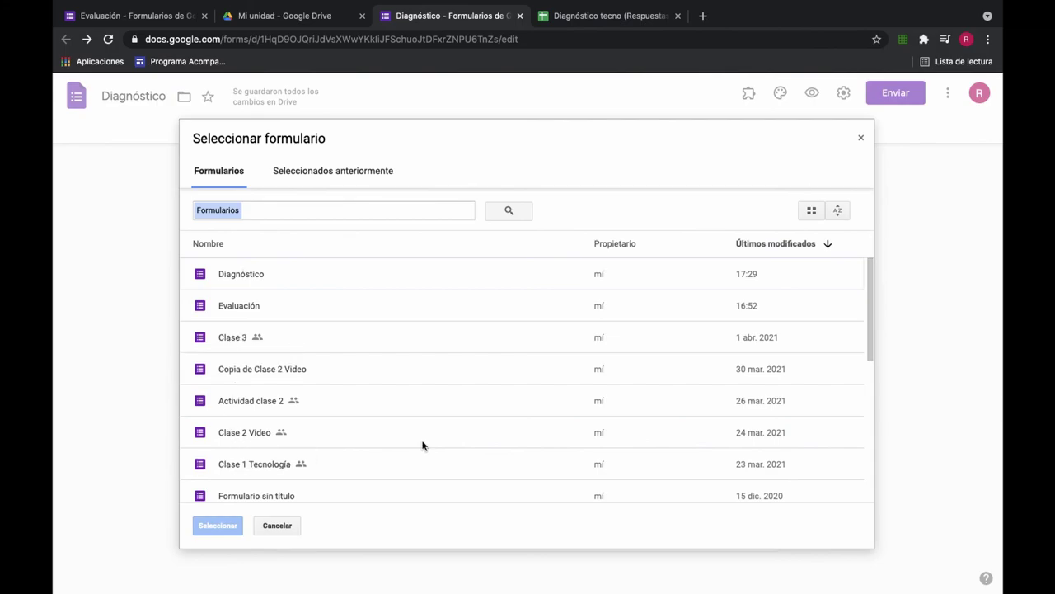
click(259, 467)
double_click(258, 467)
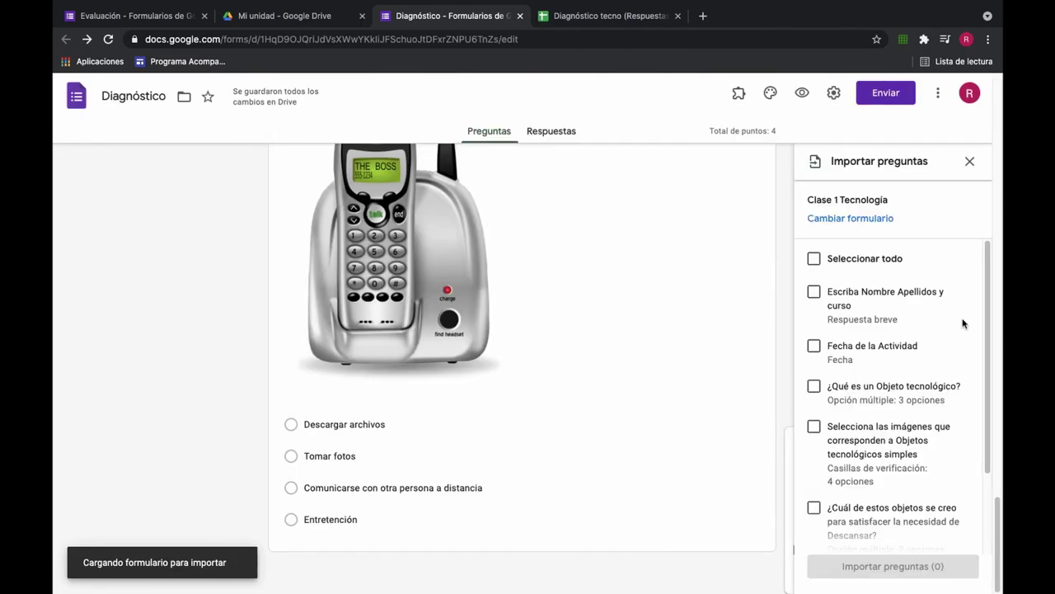
scroll(961, 330, down, 3)
click(947, 434)
click(813, 291)
click(893, 567)
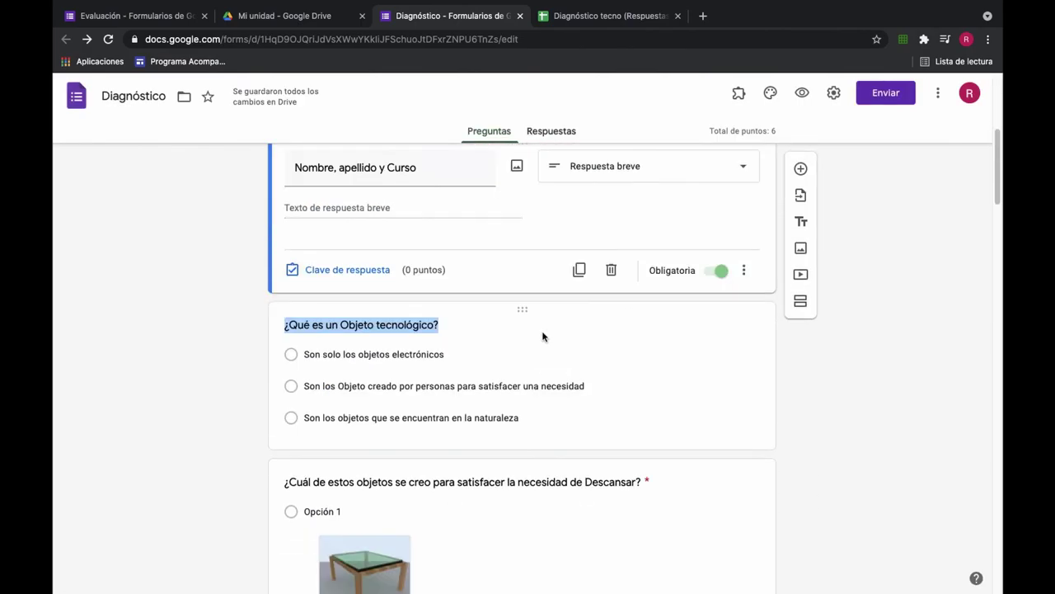
scroll(619, 428, down, 6)
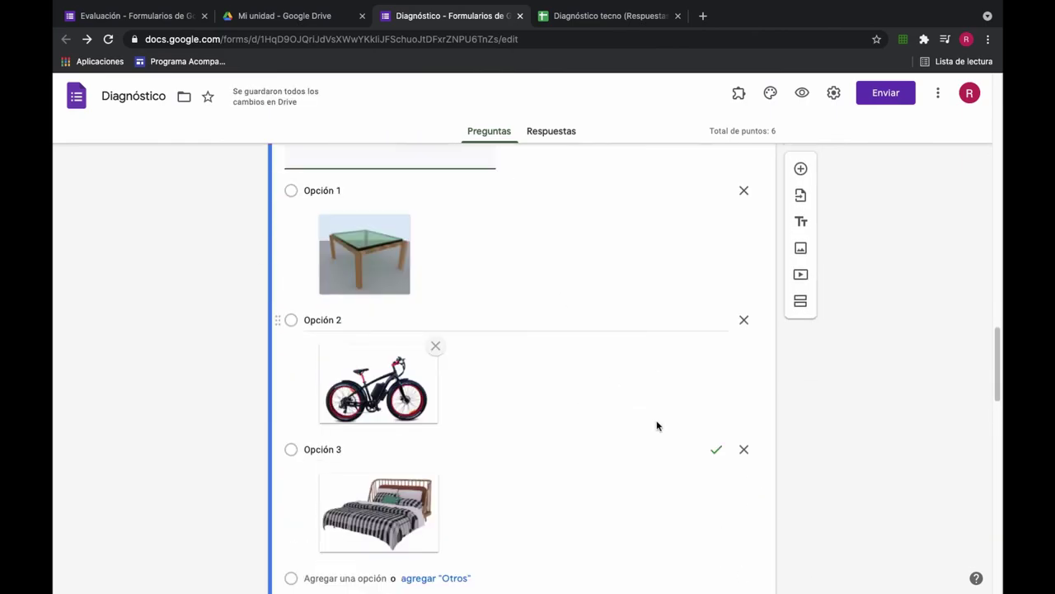
scroll(622, 496, up, 10)
scroll(503, 366, up, 2)
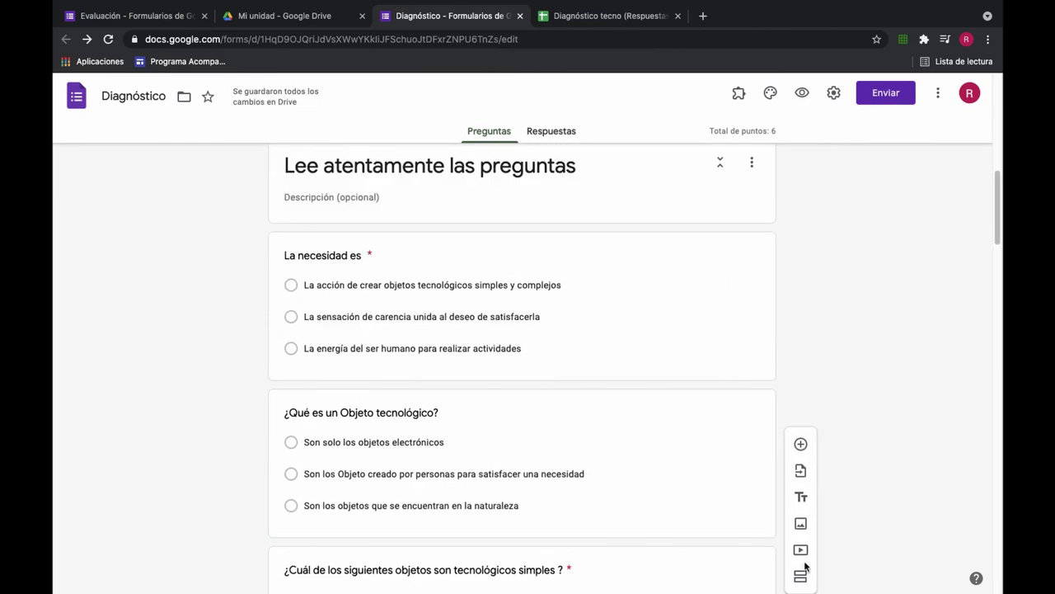
Step: Import three Clase 3 questions: Definimos la Tecnología cómo, essential needs, and complex technological objects
click(801, 470)
double_click(224, 339)
click(814, 358)
scroll(954, 401, down, 1)
scroll(954, 402, down, 1)
click(813, 337)
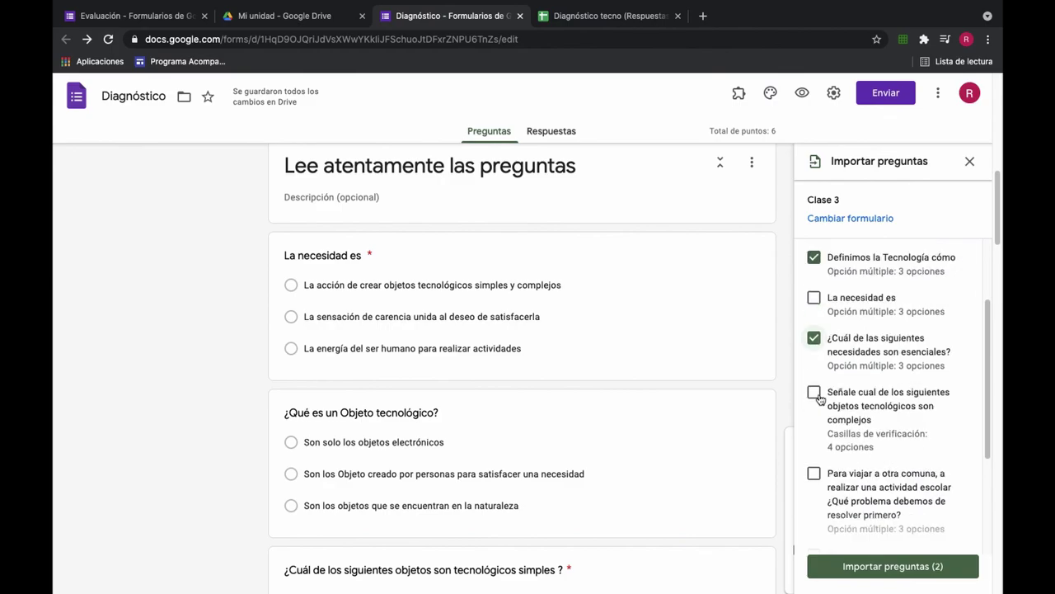
click(813, 391)
click(893, 566)
scroll(646, 389, up, 2)
scroll(646, 388, up, 15)
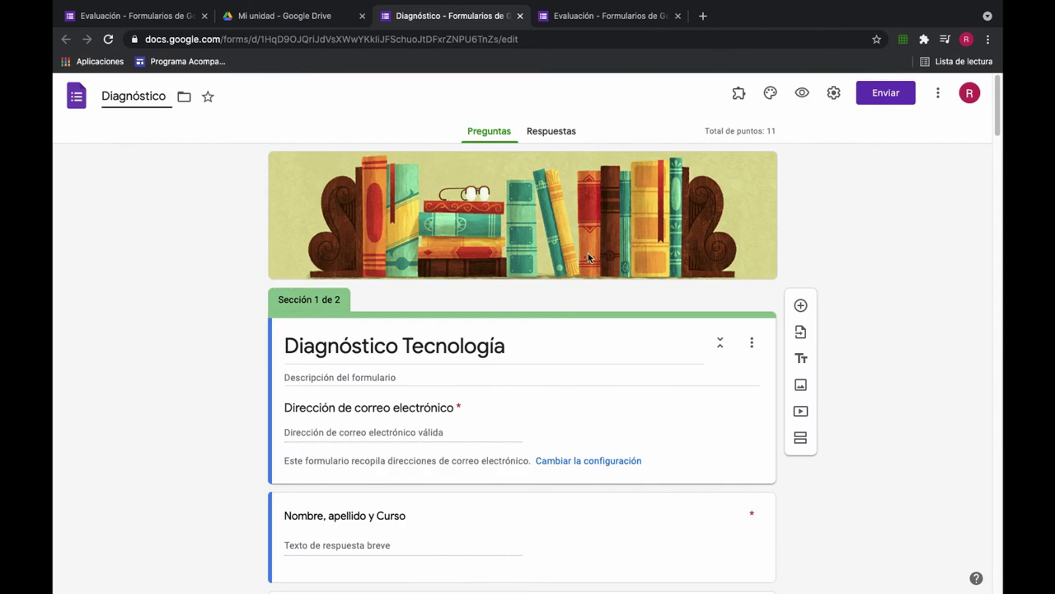
Step: Append 'Tecnología 7mo' to the title so the form reads 'Diagnóstico Tecnología 7mo'
text(Tecno)
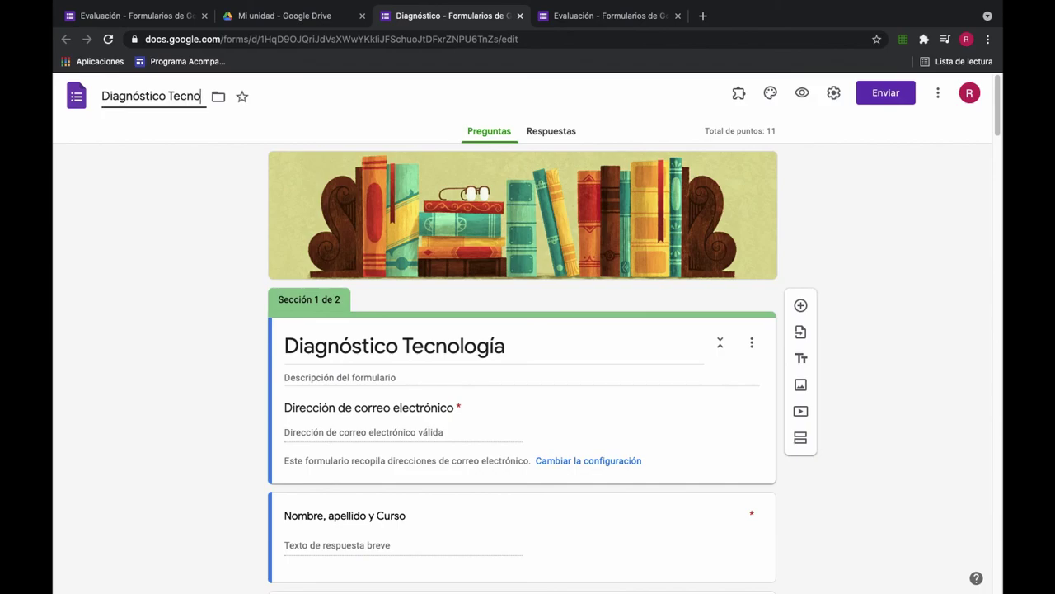
text(log)
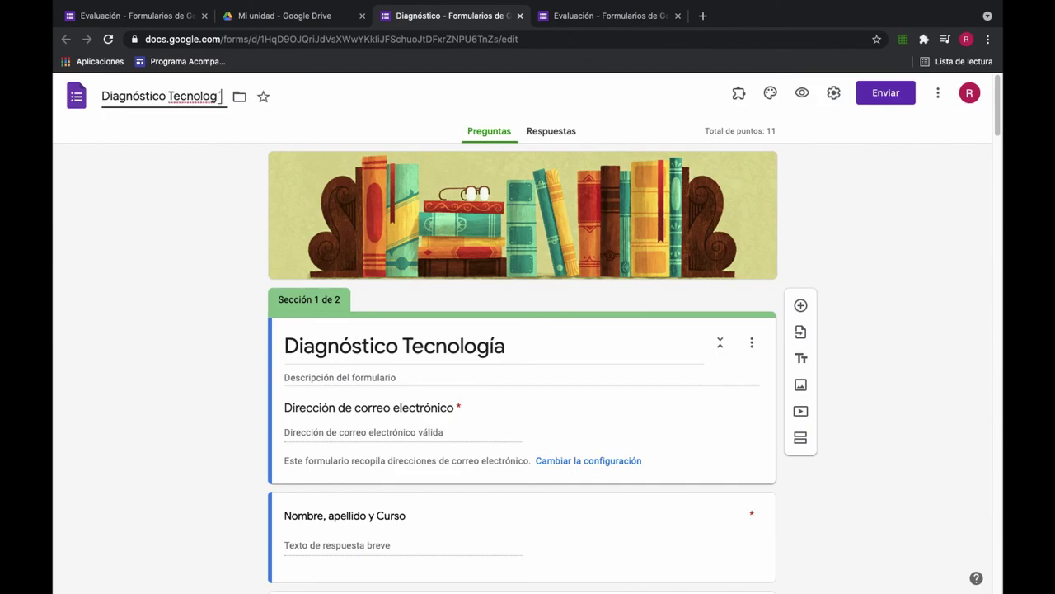
text(ía 7mo)
click(424, 112)
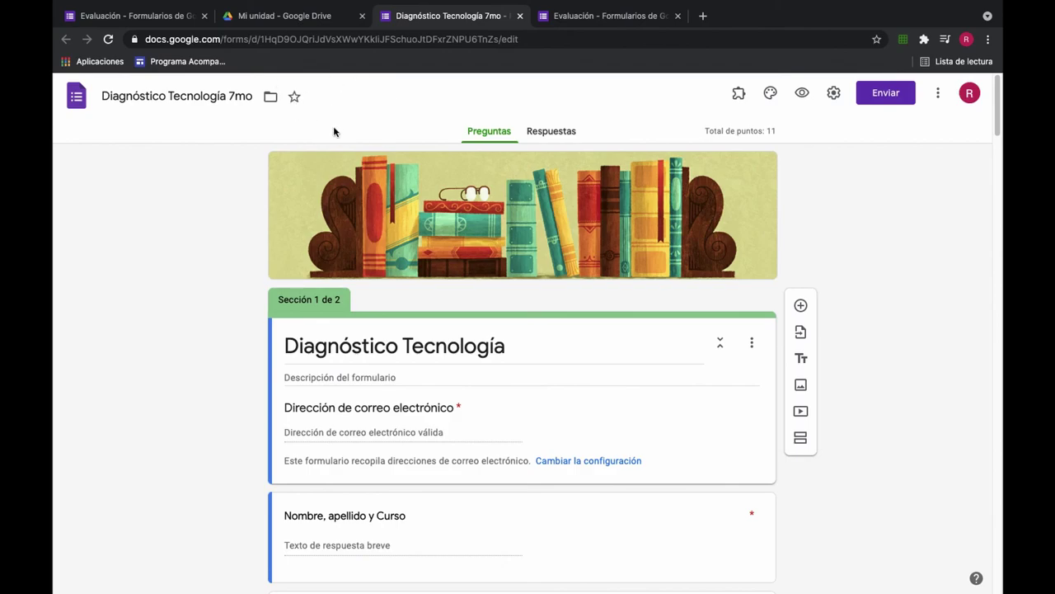
scroll(544, 323, down, 10)
scroll(546, 323, up, 10)
Step: Close the Evaluación and Diagnóstico Tecnología 7mo tabs, keeping Mi unidad plus a blank new tab
click(277, 10)
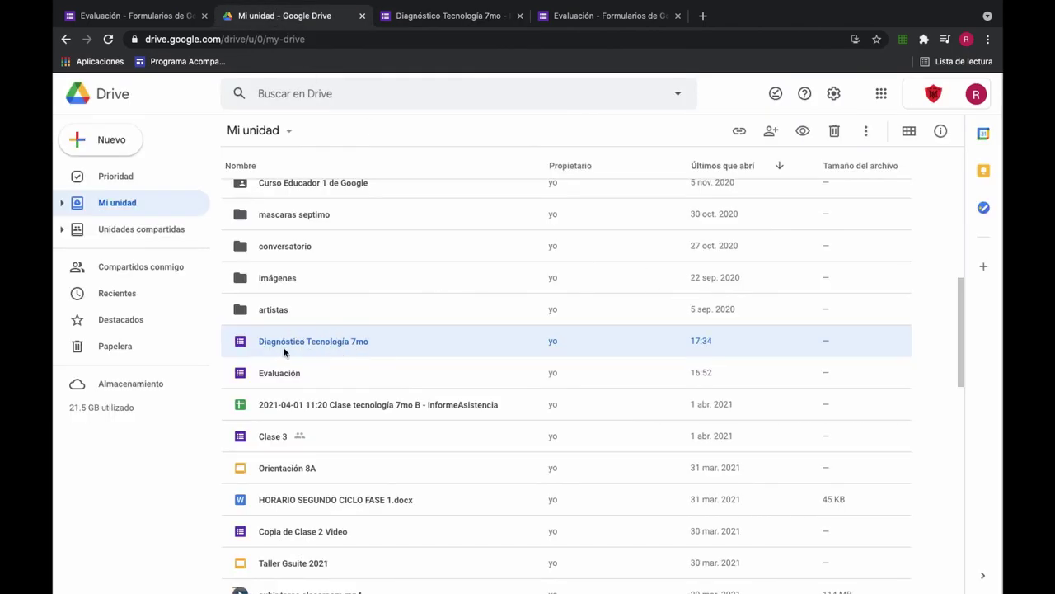
click(204, 16)
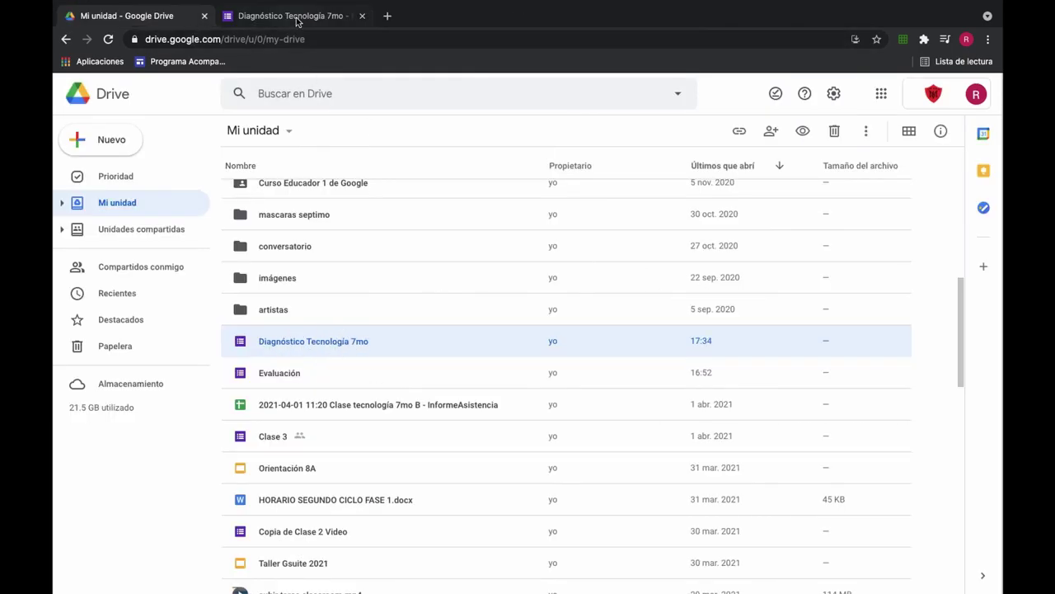
click(362, 16)
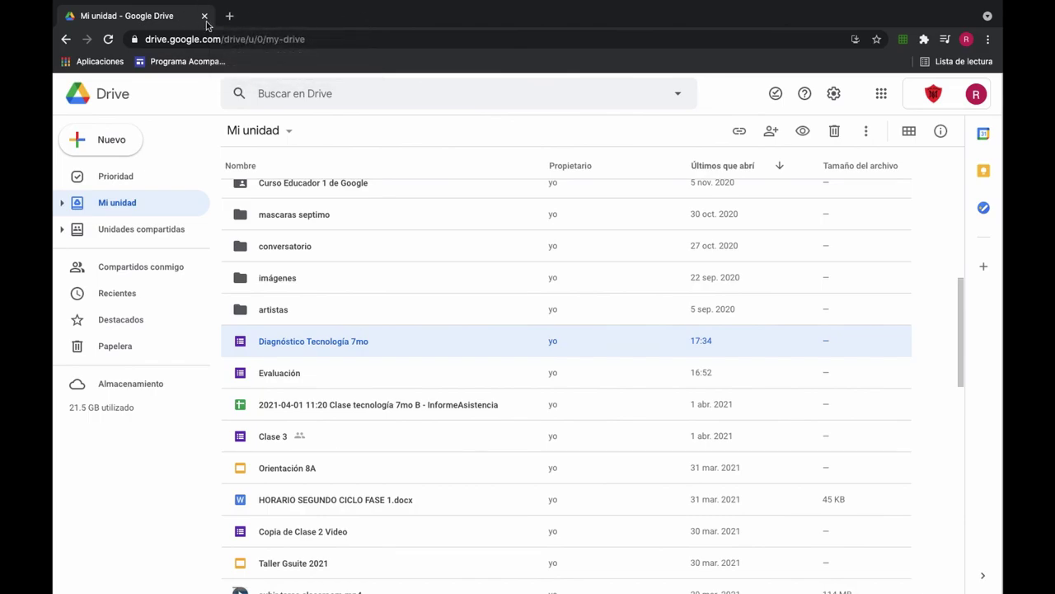
click(229, 16)
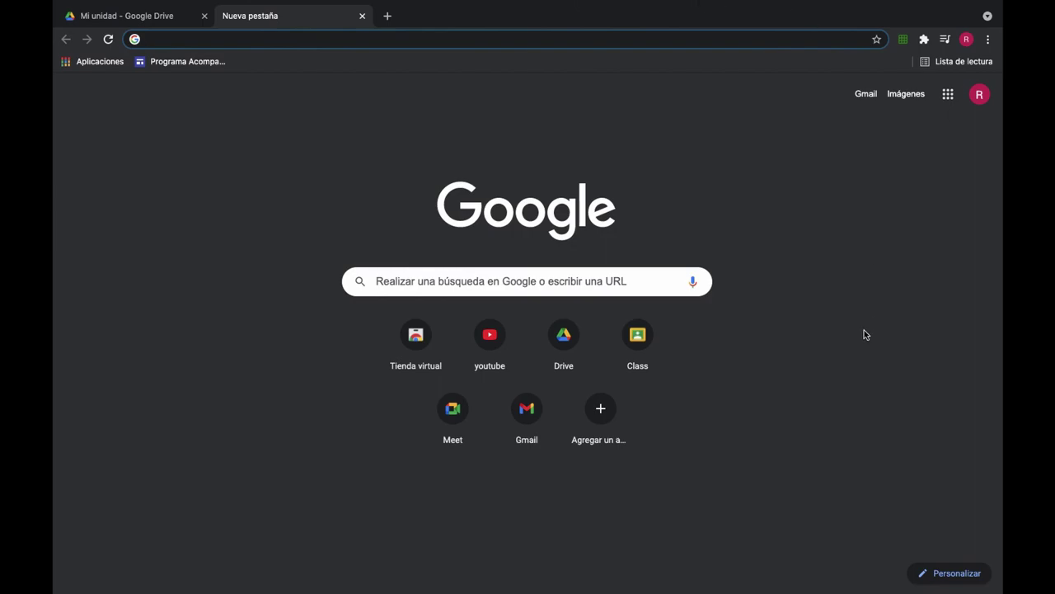
mouse_move(743, 13)
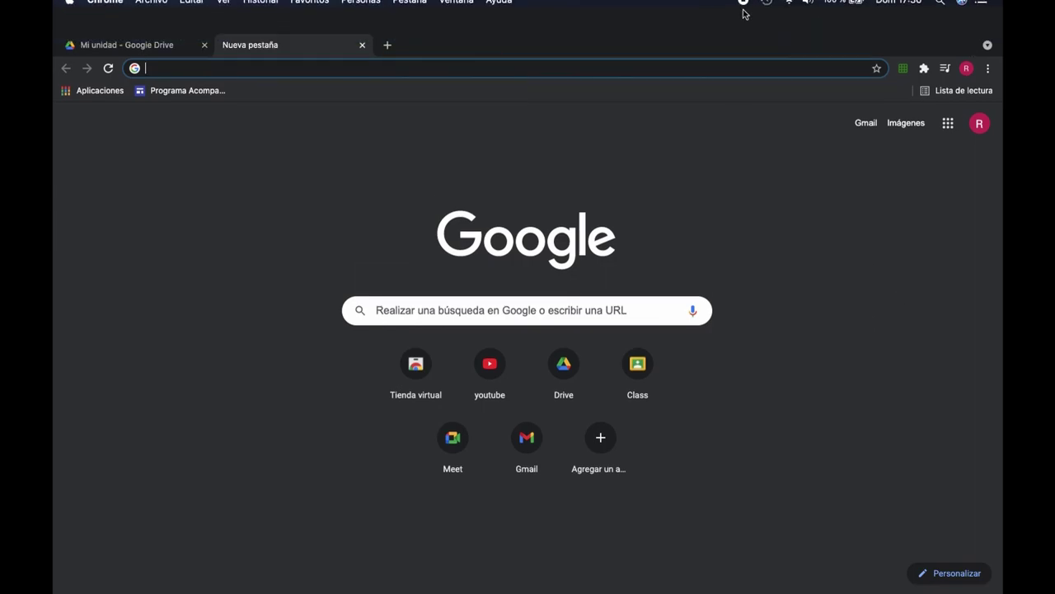